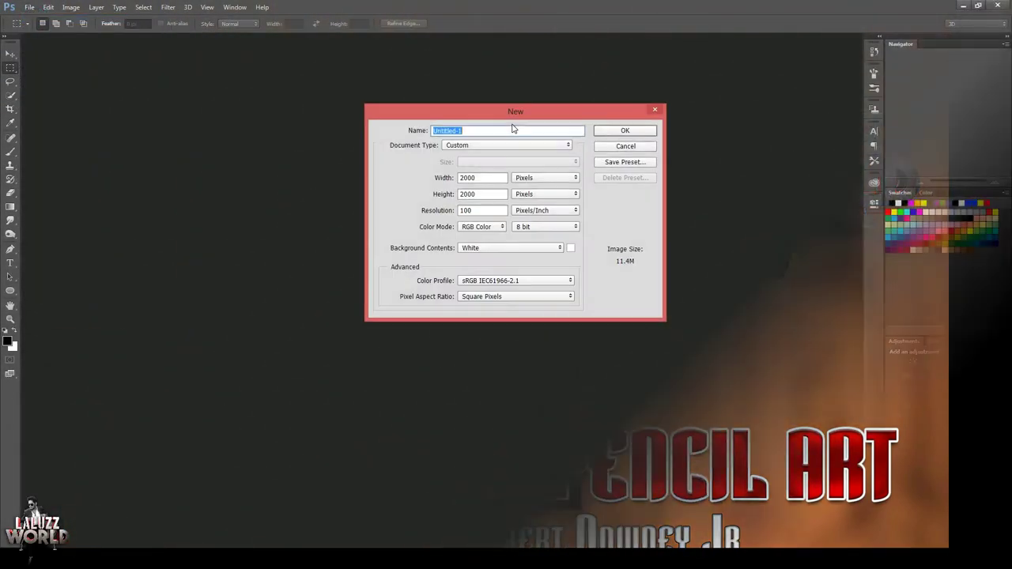
Create a new 2000 × 2000 px, 100 ppi RGB document with a white background.
left_click(640, 132)
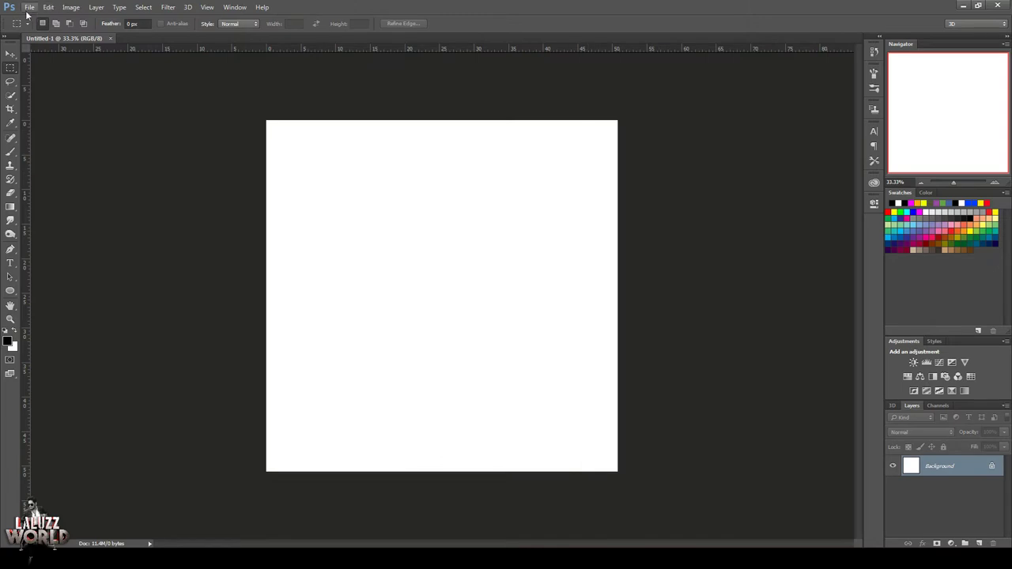
Open the portrait JPG image from disk.
left_click(28, 7)
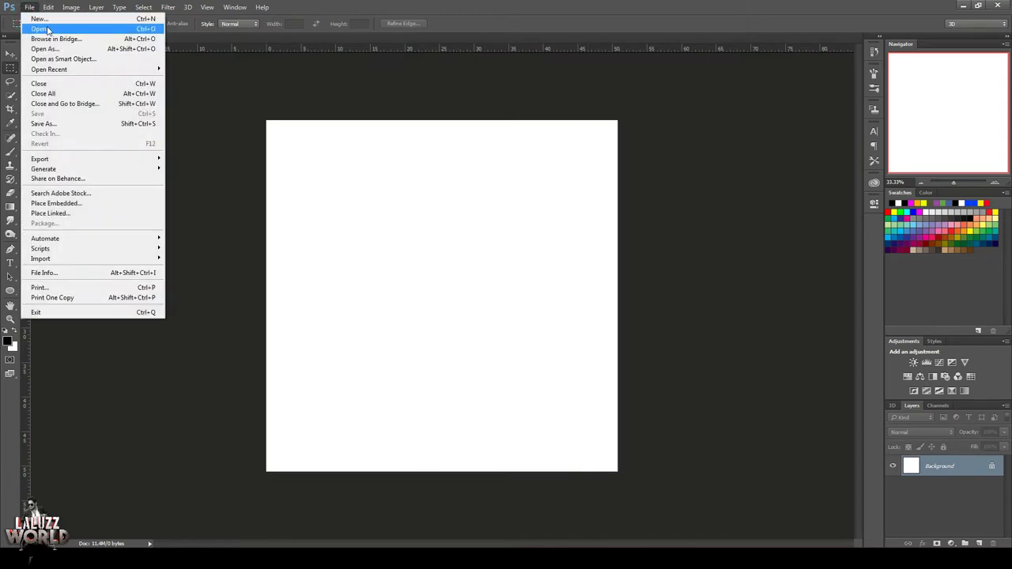
left_click(40, 30)
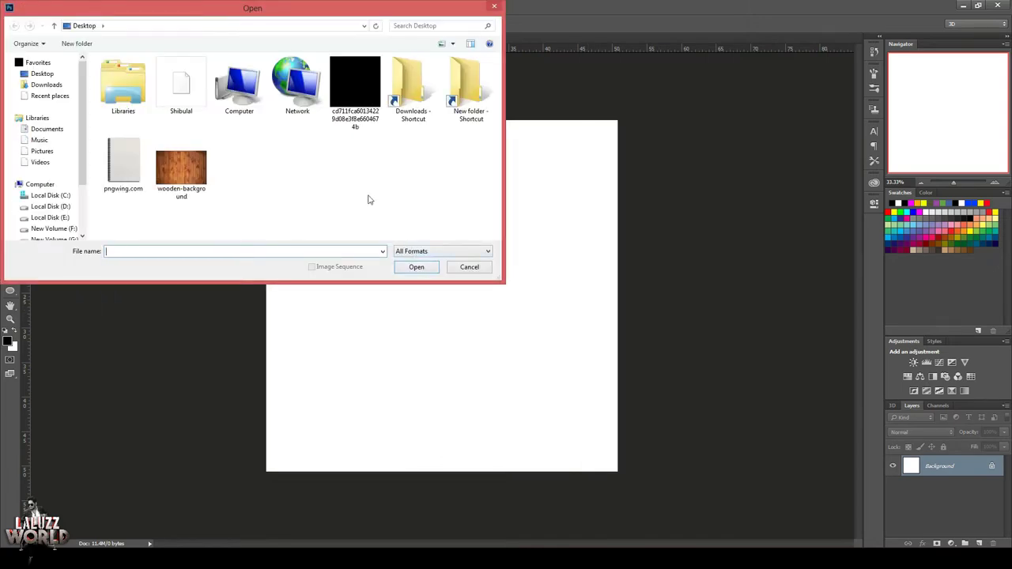
left_click(348, 127)
left_click(415, 267)
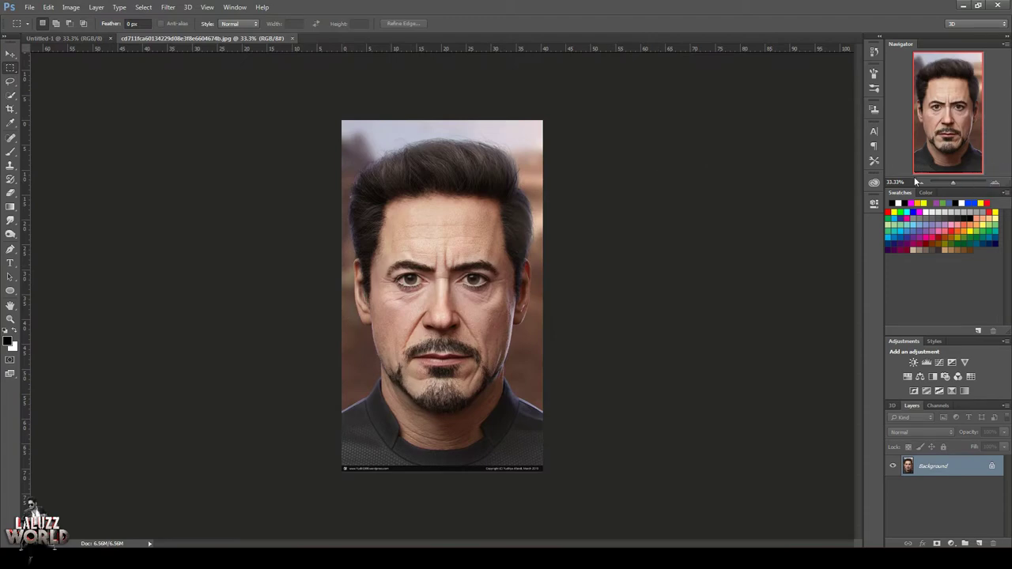
Crop the bottom watermark strip off the portrait.
left_click(4, 54)
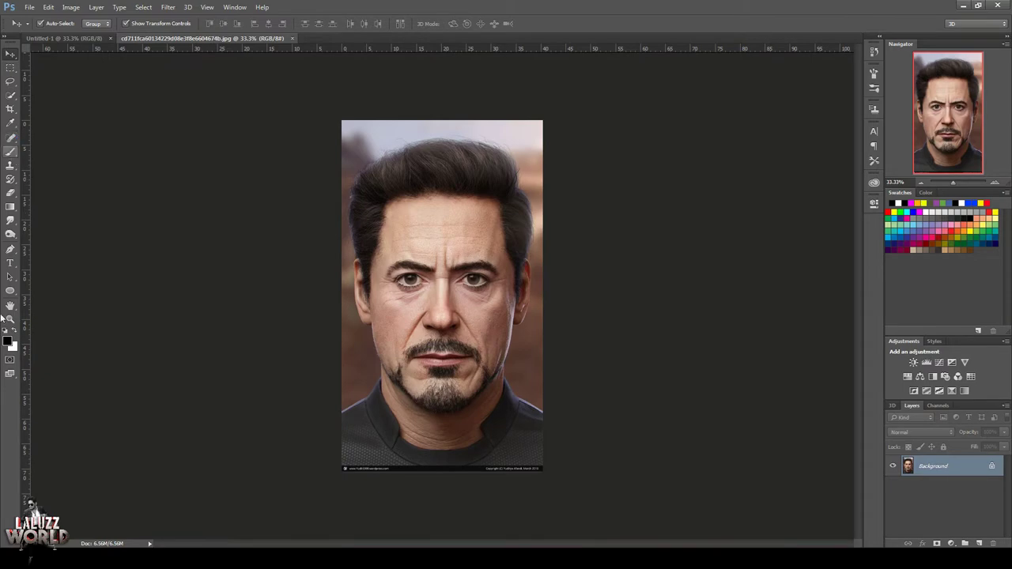
left_click(12, 108)
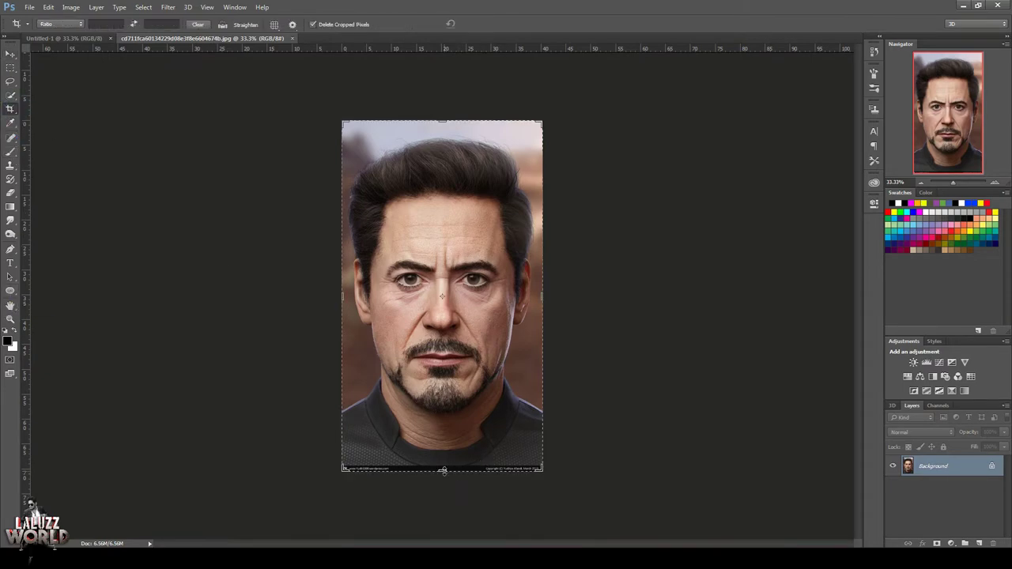
left_click_drag(443, 470, 443, 466)
double_click(485, 425)
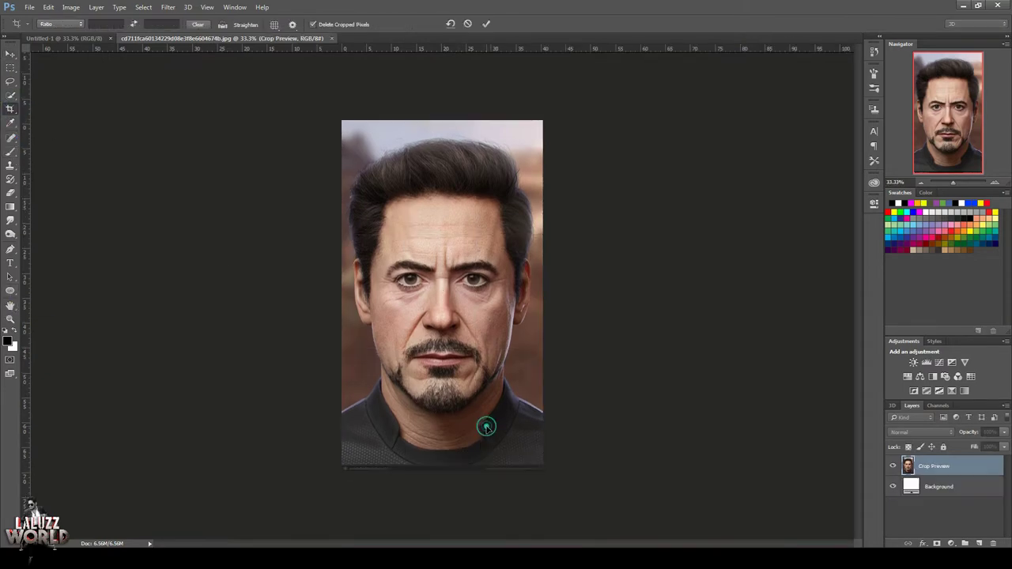
left_click(13, 95)
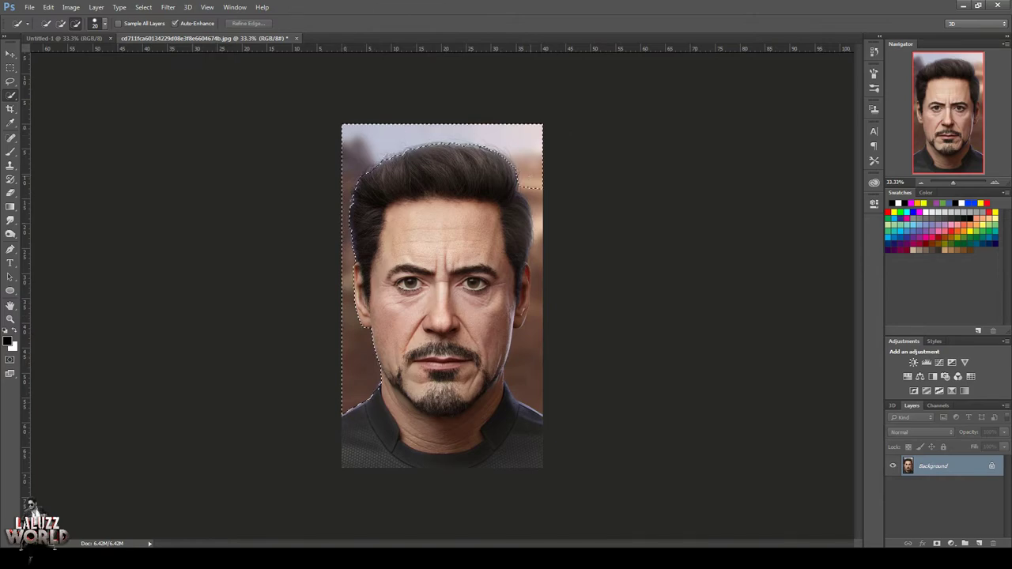
Invert the background selection onto the man and add the missed area by his right temple.
right_click(392, 144)
left_click(426, 164)
left_click(61, 23)
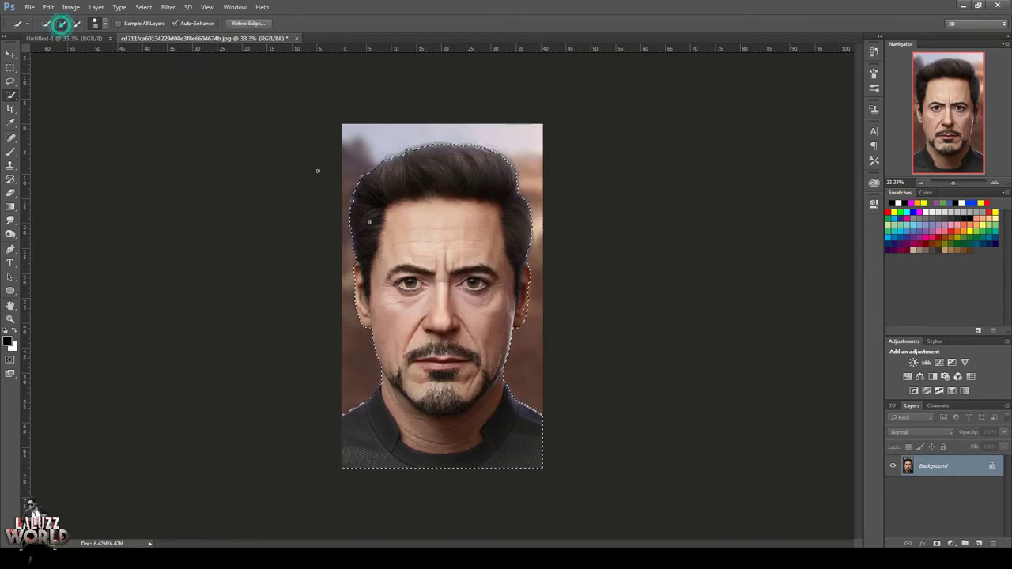
left_click(526, 279)
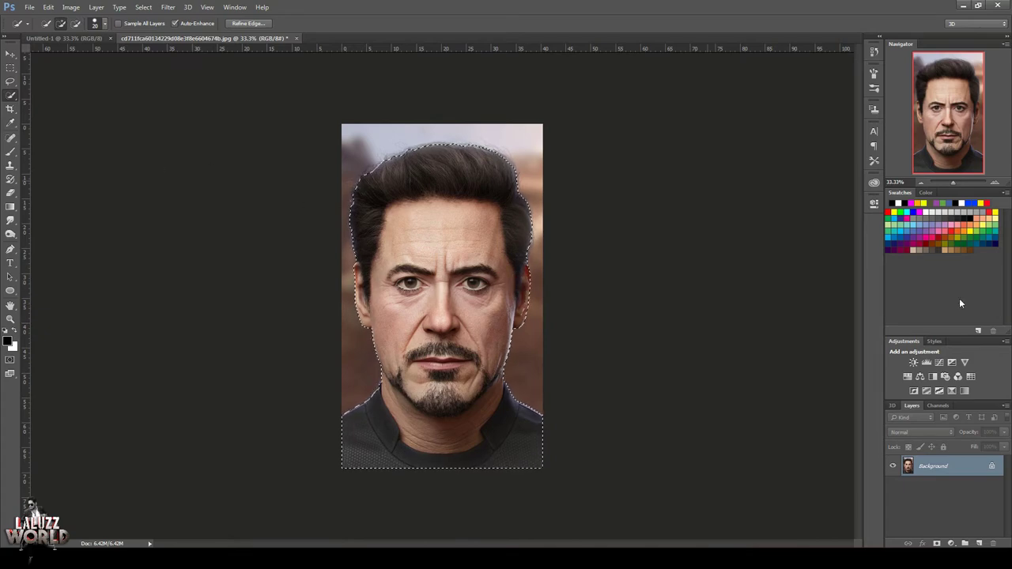
Refine the hair edge with Refine Edge and output it as a layer mask.
left_click(247, 23)
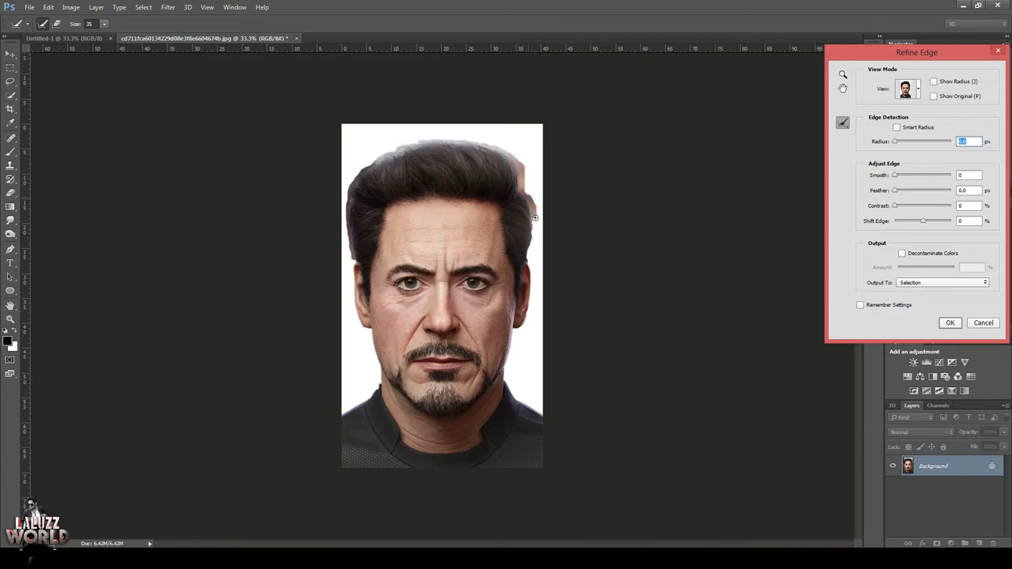
left_click_drag(527, 256, 525, 179)
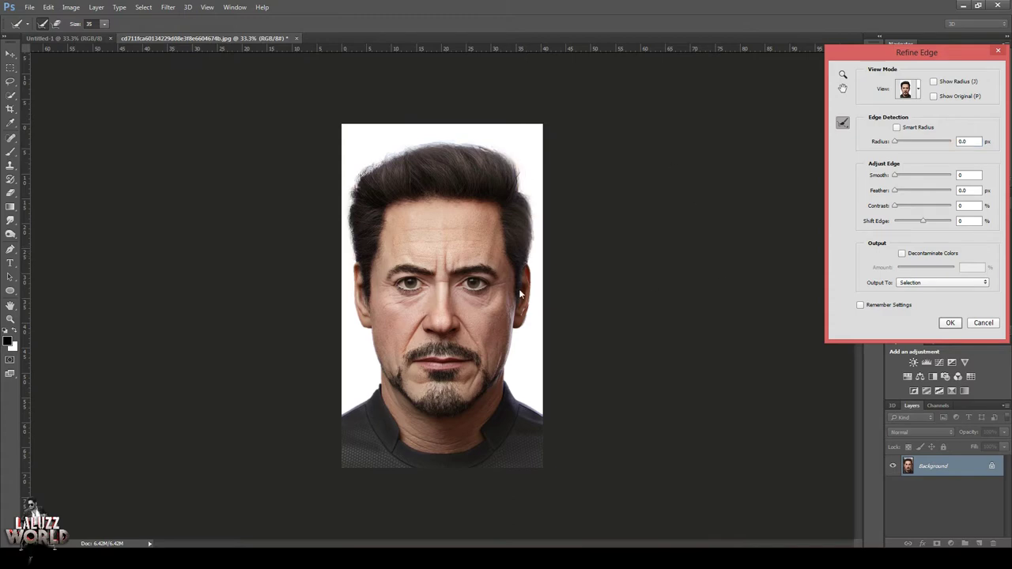
left_click(948, 323)
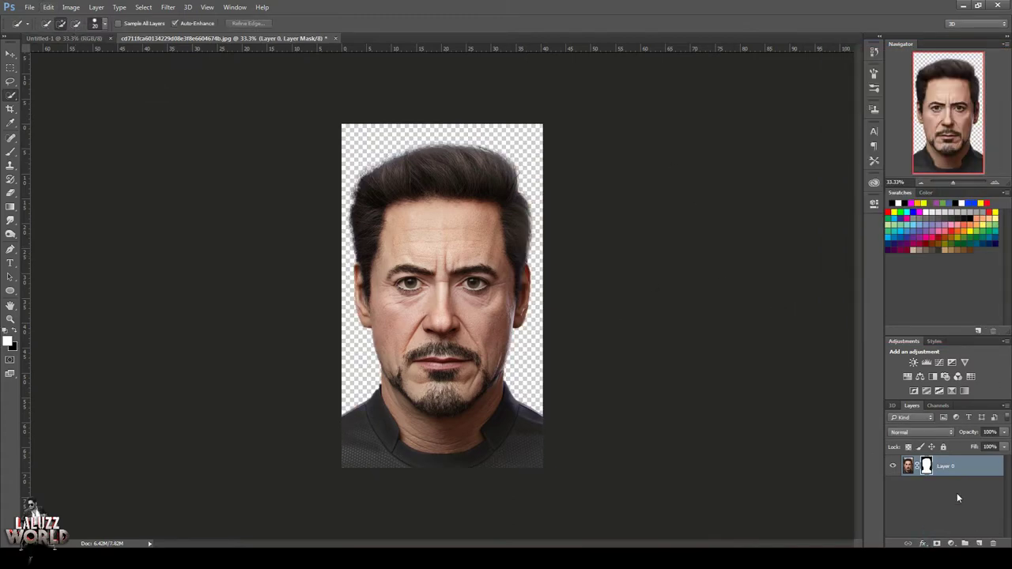
Duplicate the masked portrait layer, hide the original, and apply the copy's layer mask.
left_click_drag(949, 467, 978, 543)
left_click(892, 487)
right_click(927, 467)
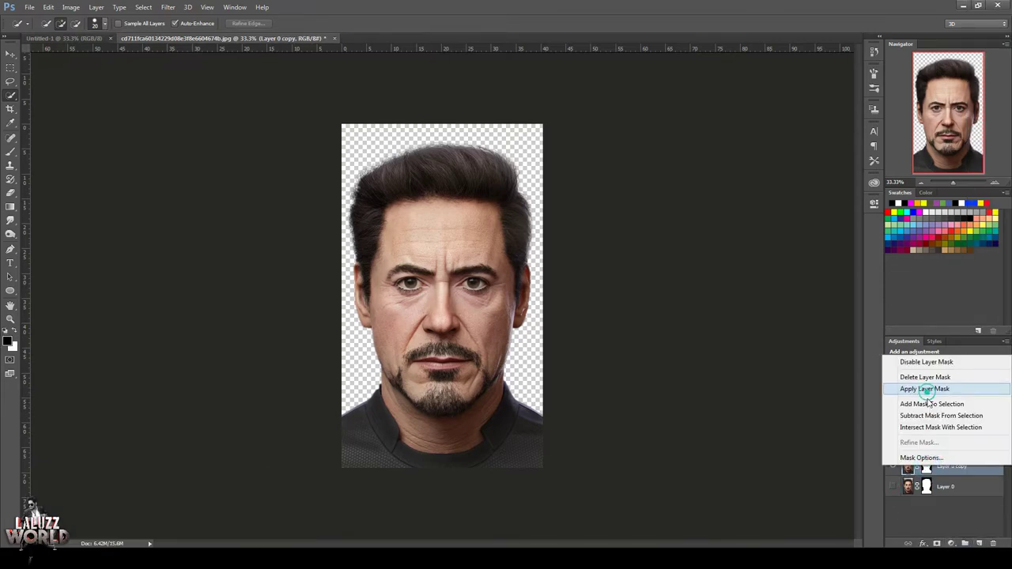
left_click(917, 387)
Apply the Filter Gallery's Sketch > Graphic Pen effect to Layer 0 copy.
left_click(168, 7)
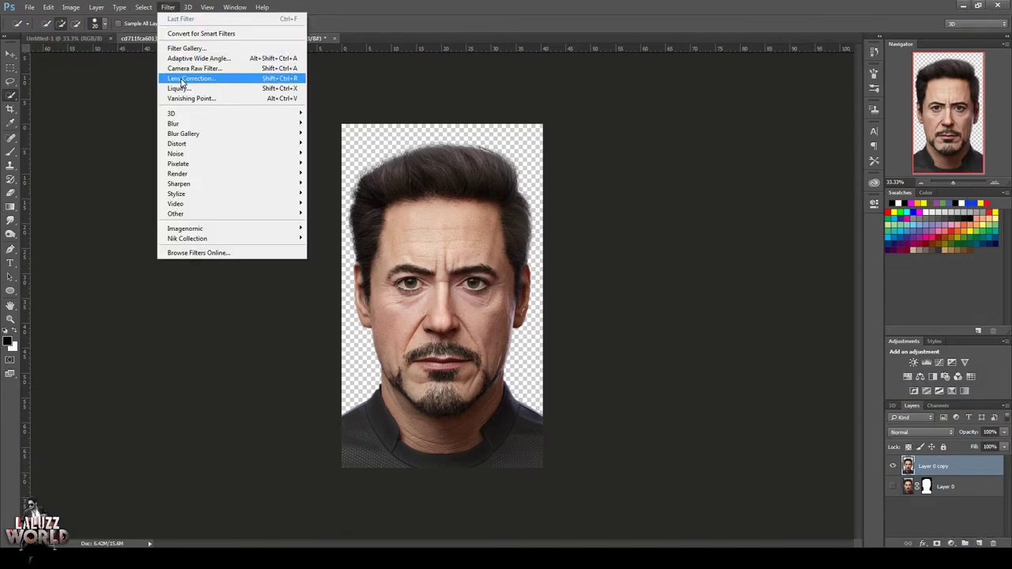
left_click(190, 52)
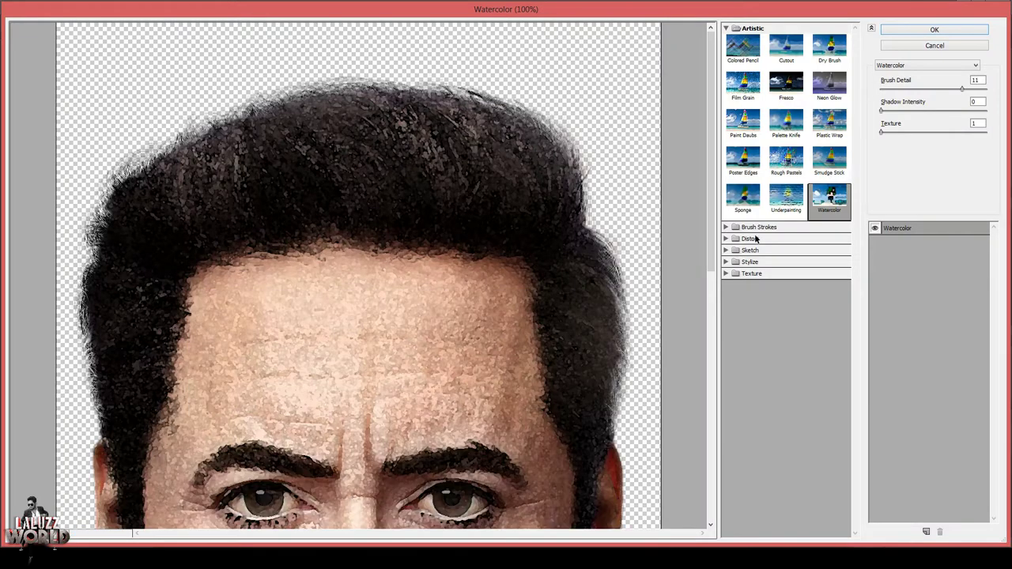
left_click(751, 227)
left_click(755, 350)
left_click(747, 402)
scroll(857, 273, "down", 2)
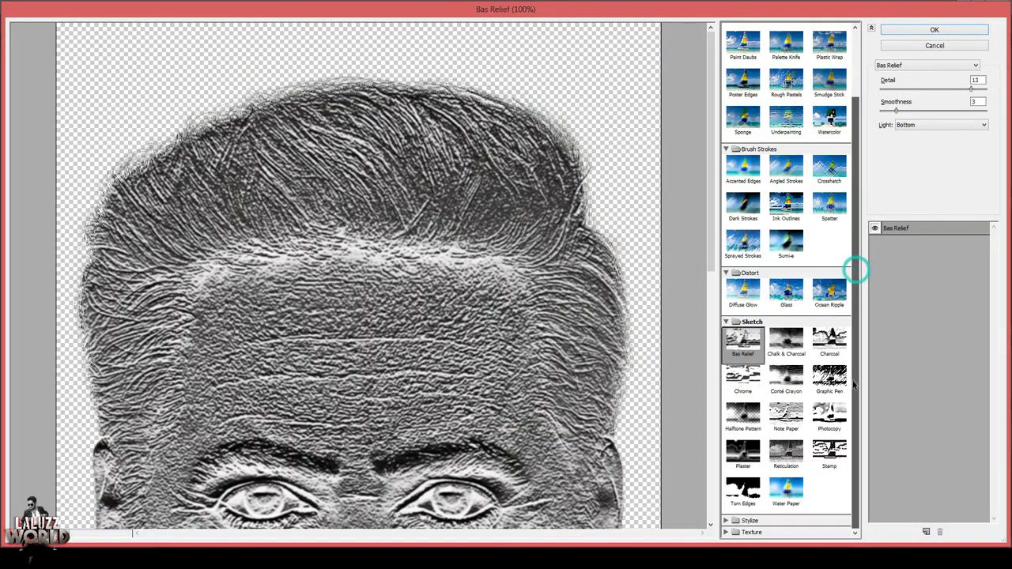
left_click(744, 487)
left_click(786, 490)
left_click(828, 379)
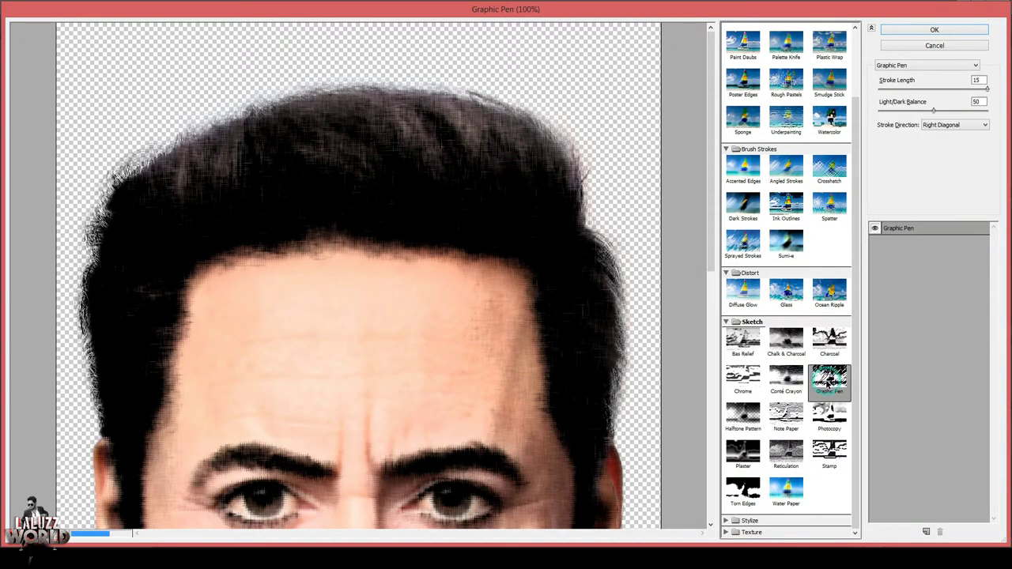
left_click(935, 29)
left_click(994, 182)
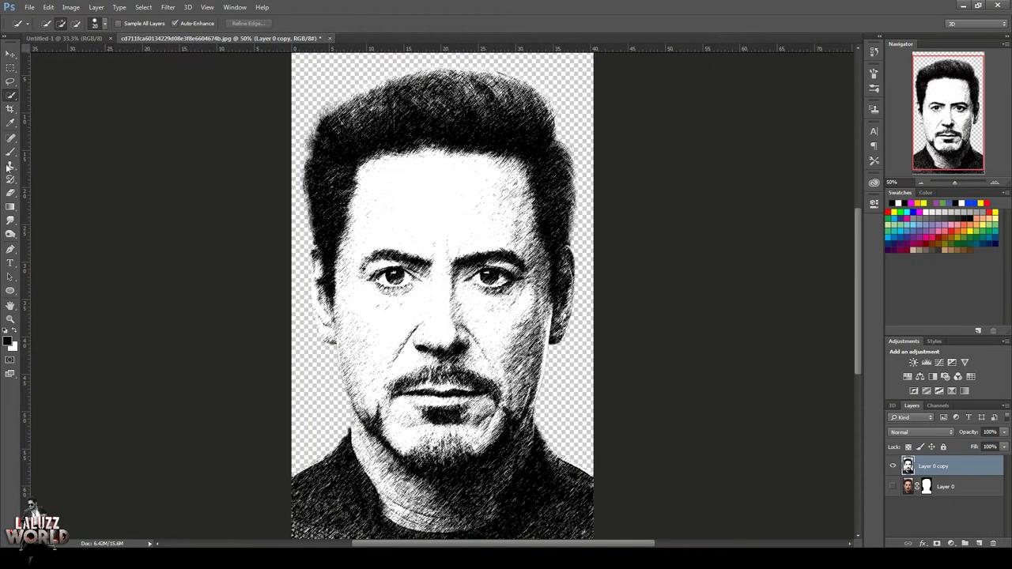
left_click(10, 222)
Select the sketch's white areas with Color Range.
left_click(53, 25)
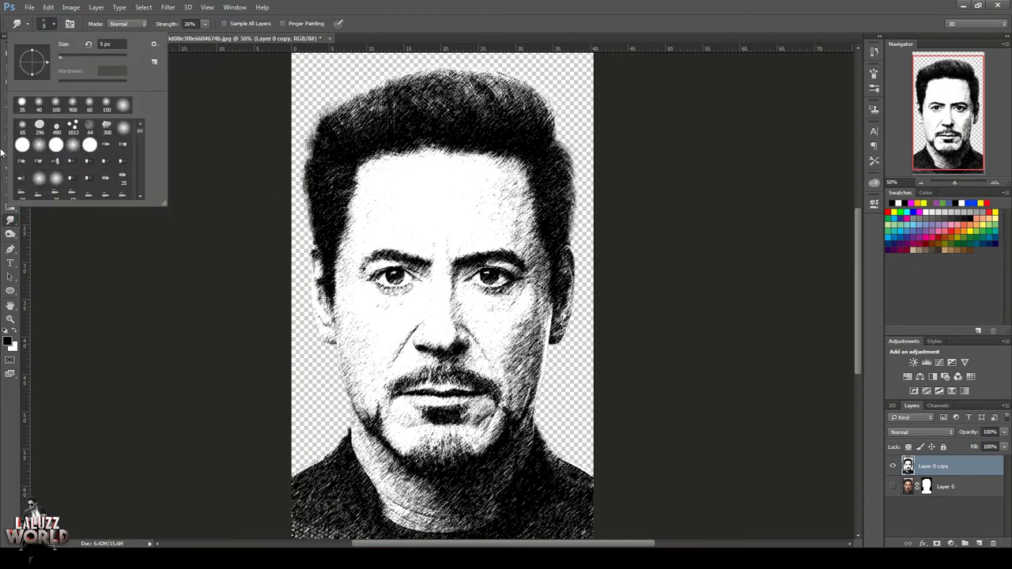
left_click(167, 7)
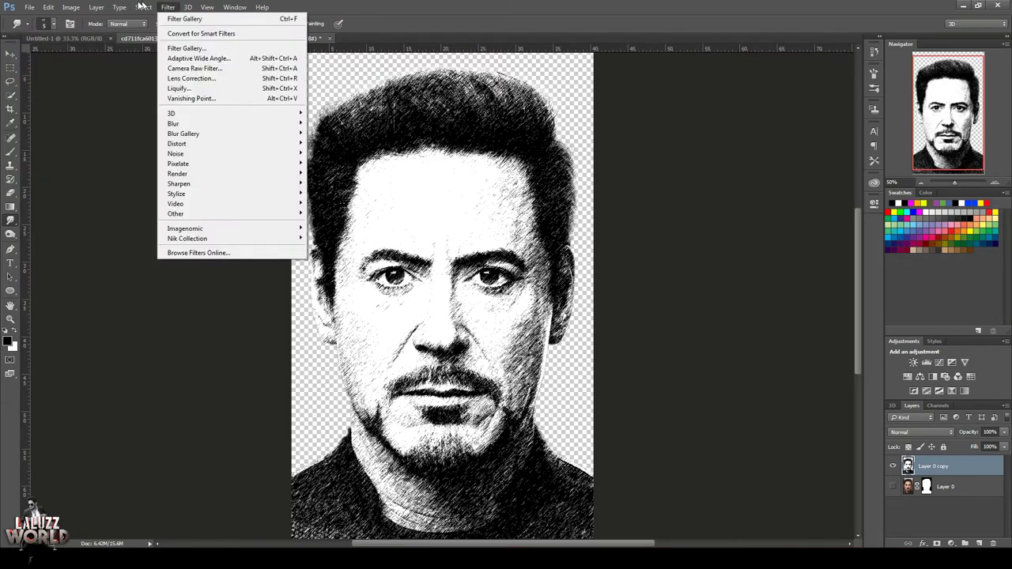
left_click(158, 109)
left_click(435, 184)
left_click(806, 146)
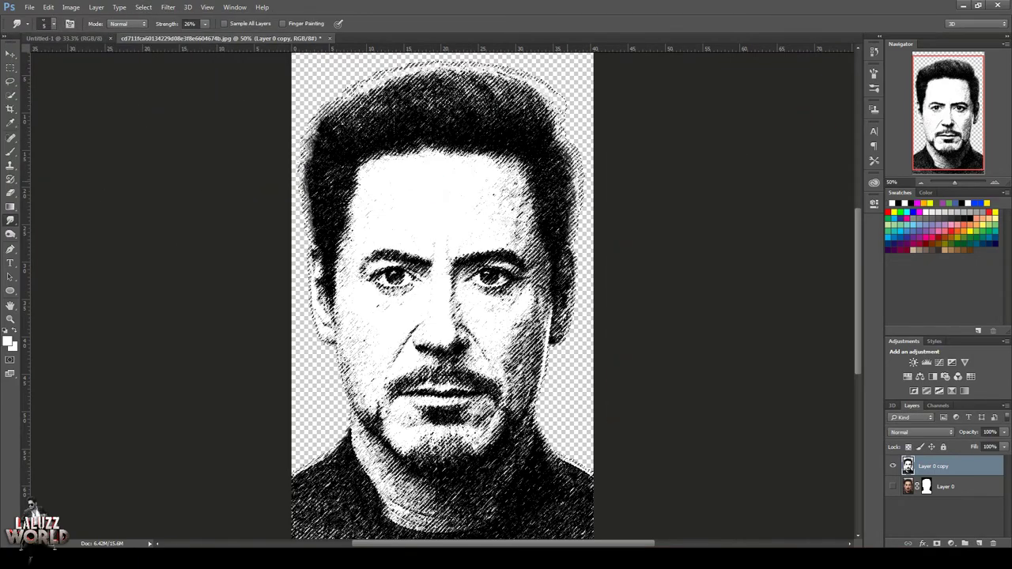
Add an inverted layer mask to hide the white, and float both document windows.
left_click(937, 543)
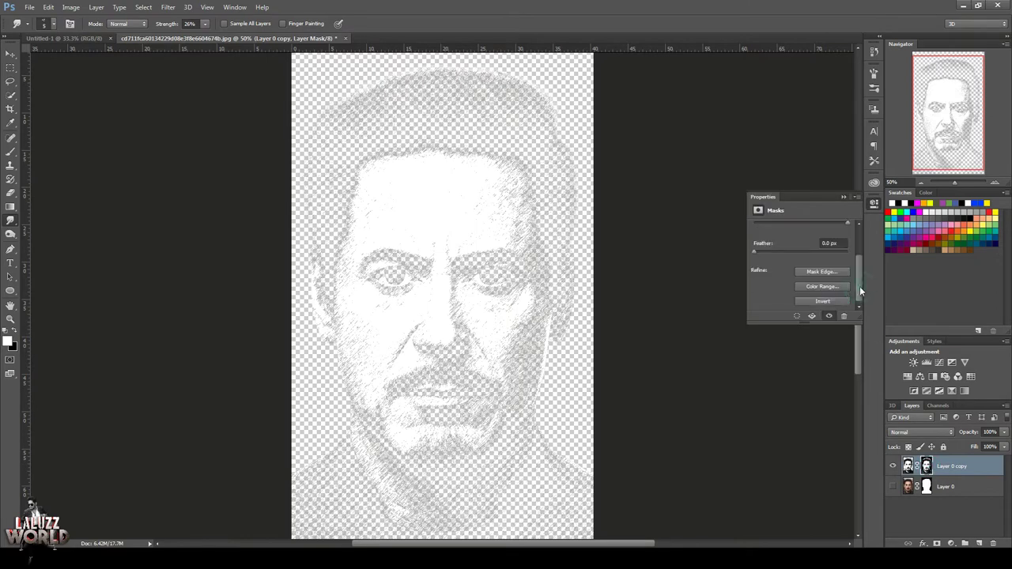
left_click(822, 300)
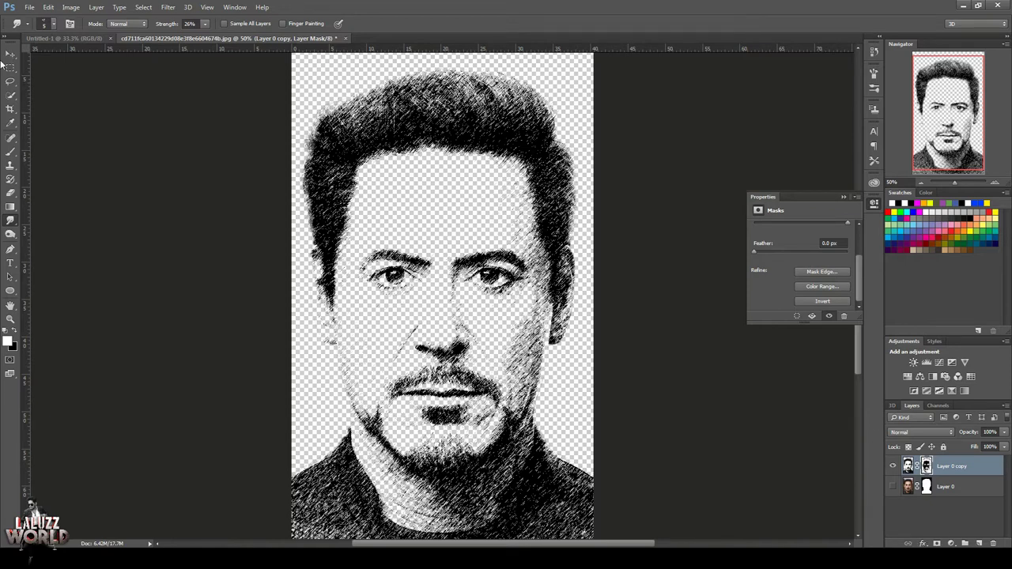
left_click_drag(229, 38, 235, 78)
mouse_move(67, 38)
left_mouse_down()
mouse_move(274, 84)
mouse_move(635, 88)
left_mouse_up()
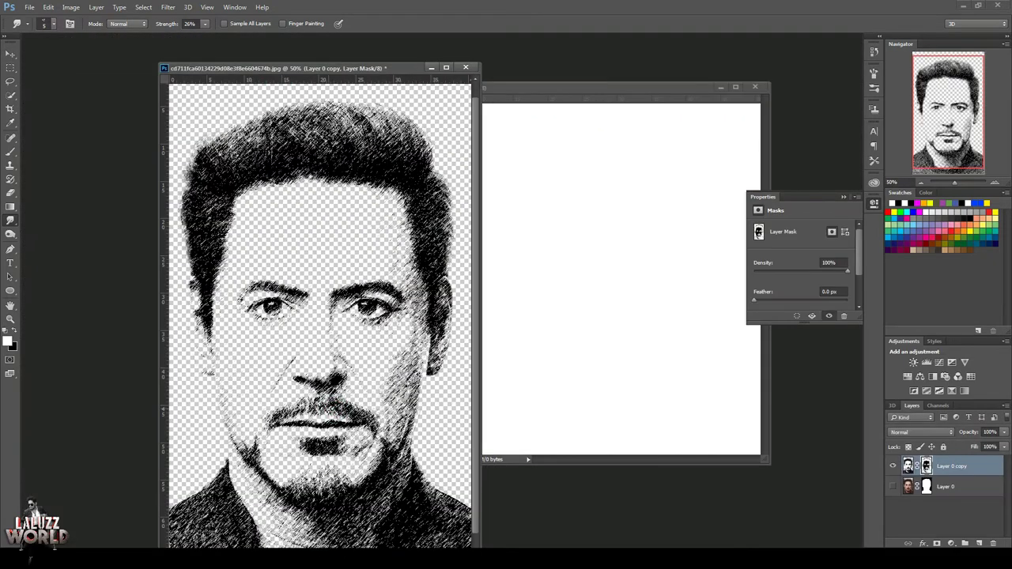
Copy the sketch layer into the Untitled document and close the portrait without saving.
key("v")
left_click_drag(223, 363, 562, 375)
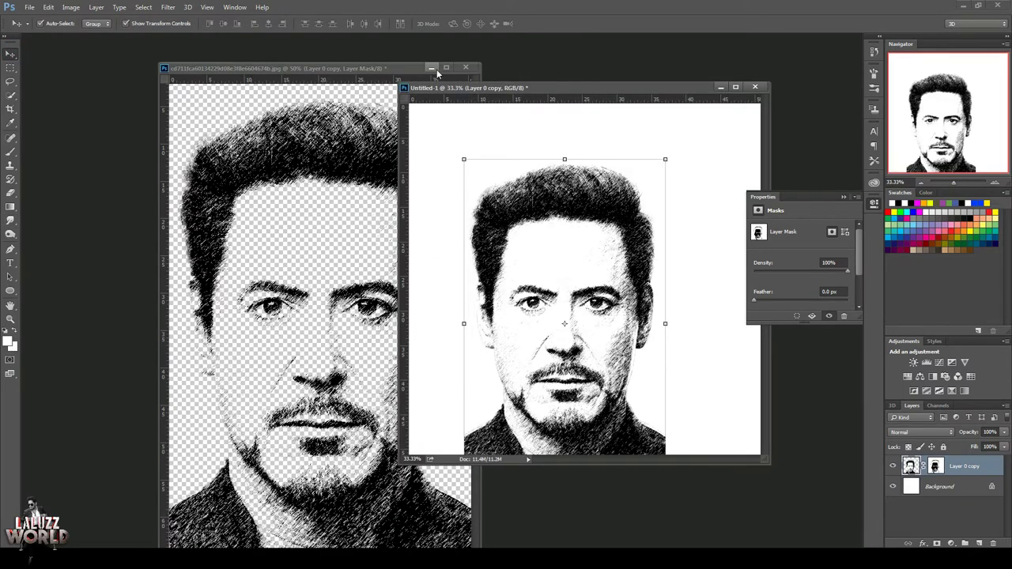
left_click(467, 67)
left_click(511, 217)
left_click_drag(648, 84, 563, 31)
left_click(959, 472, "ctrl")
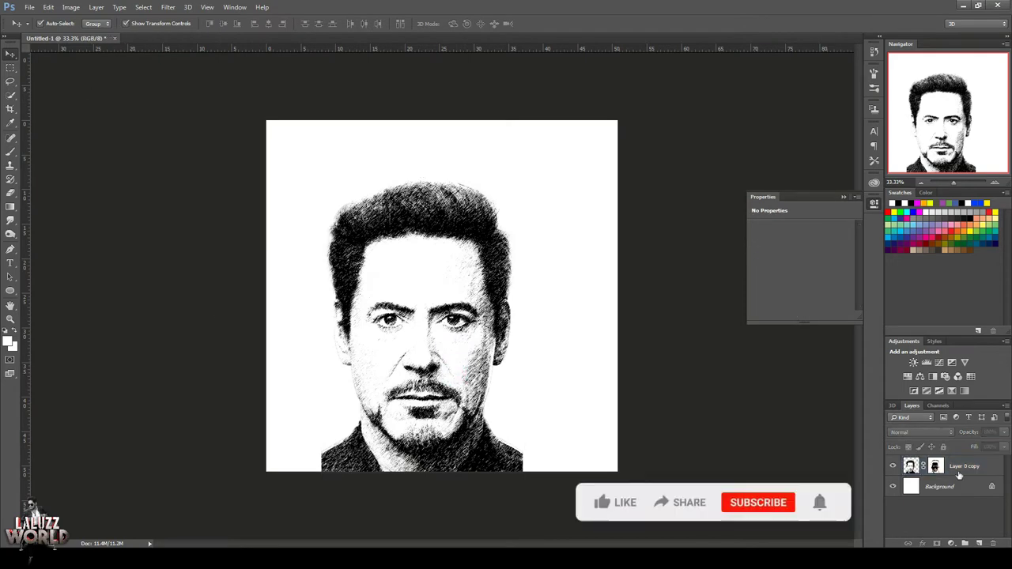
Enlarge the sketch with Free Transform to fill most of the canvas, then choose the Smudge tool.
key("ctrl+t")
left_click_drag(485, 174, 463, 189)
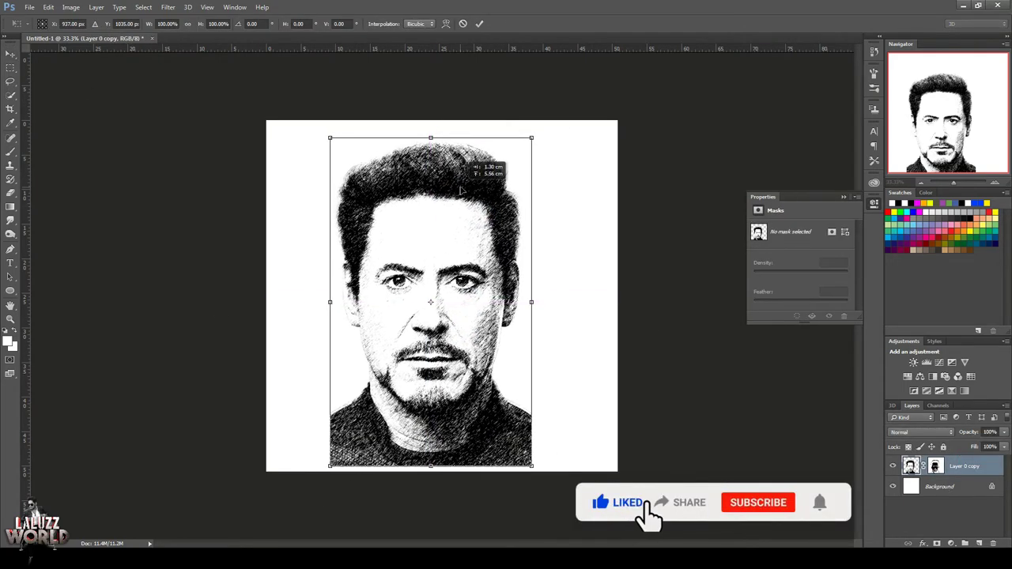
left_click_drag(534, 133, 615, 135)
key("Return")
left_click(996, 182)
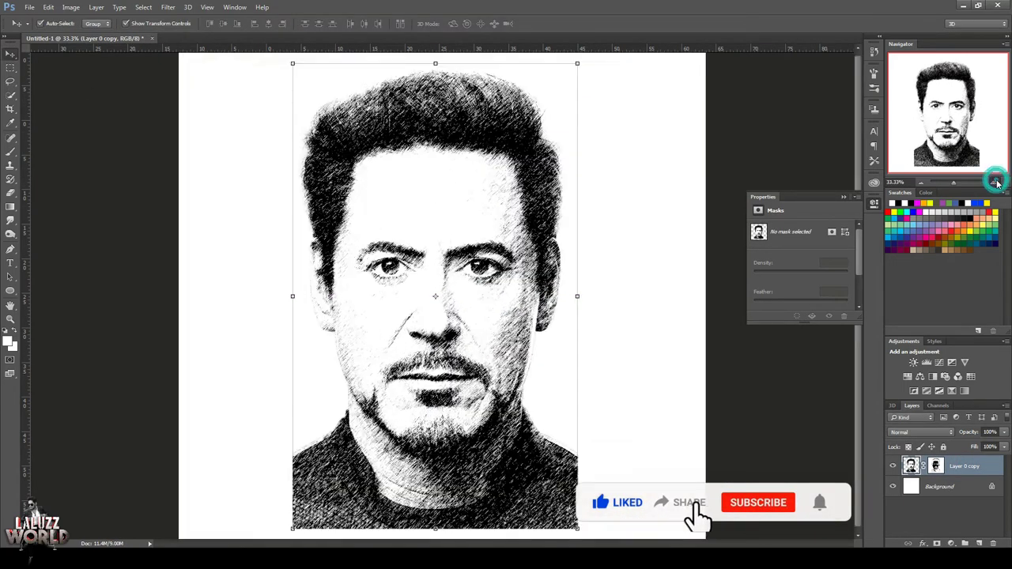
left_click(10, 220)
left_click(48, 23)
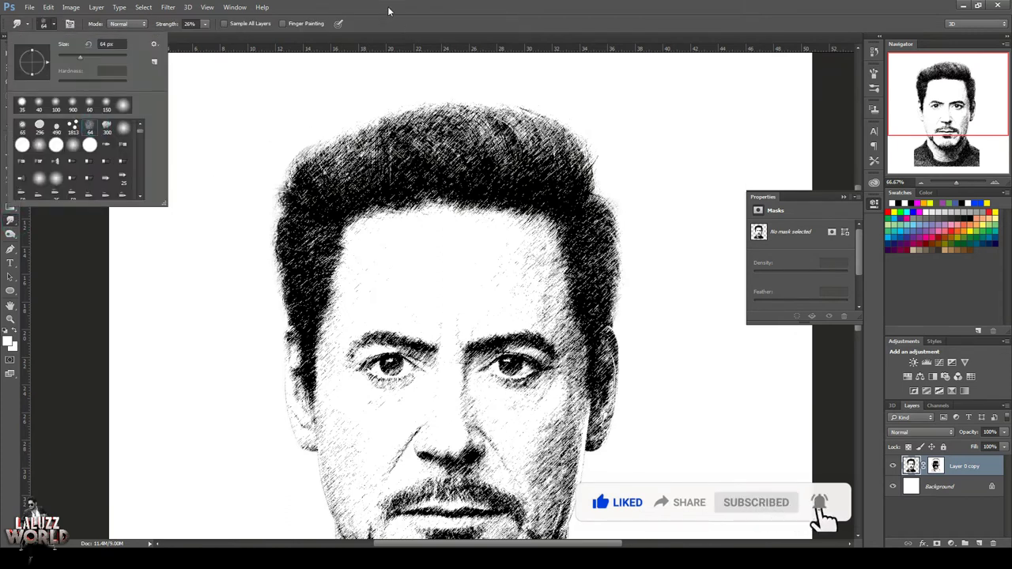
Smudge the hatching on the right cheek and jaw with a 64 px soft brush.
double_click(89, 124)
left_click_drag(566, 332, 546, 524)
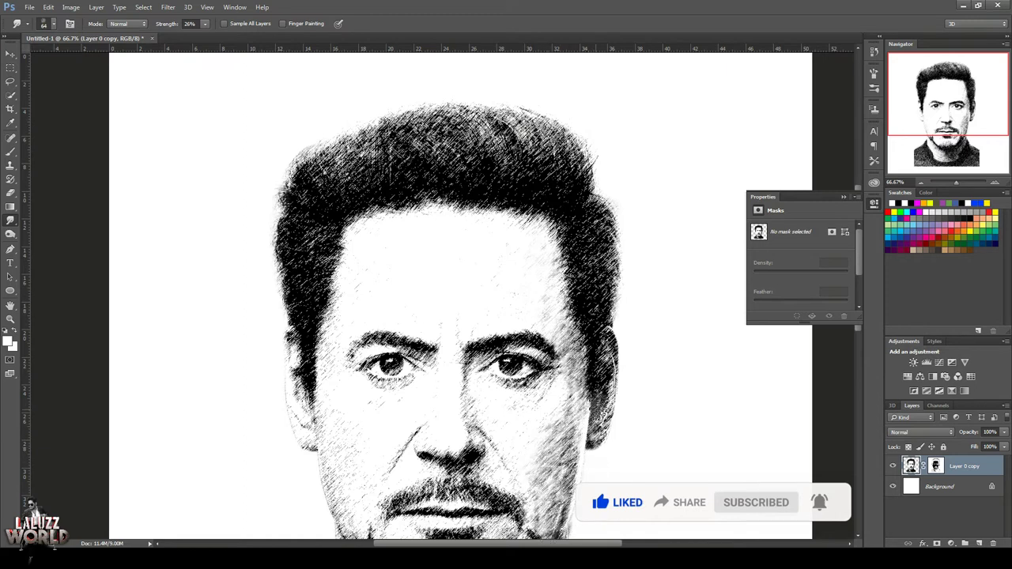
mouse_move(609, 375)
left_mouse_down()
mouse_move(582, 207)
mouse_move(558, 153)
mouse_move(558, 181)
mouse_move(482, 171)
mouse_move(451, 181)
mouse_move(390, 158)
mouse_move(369, 208)
mouse_move(315, 215)
mouse_move(317, 260)
mouse_move(277, 318)
mouse_move(300, 335)
mouse_move(316, 373)
mouse_move(301, 446)
mouse_move(299, 370)
mouse_move(335, 429)
mouse_move(323, 348)
mouse_move(350, 500)
mouse_move(536, 500)
left_mouse_up()
left_click_drag(402, 501, 382, 285)
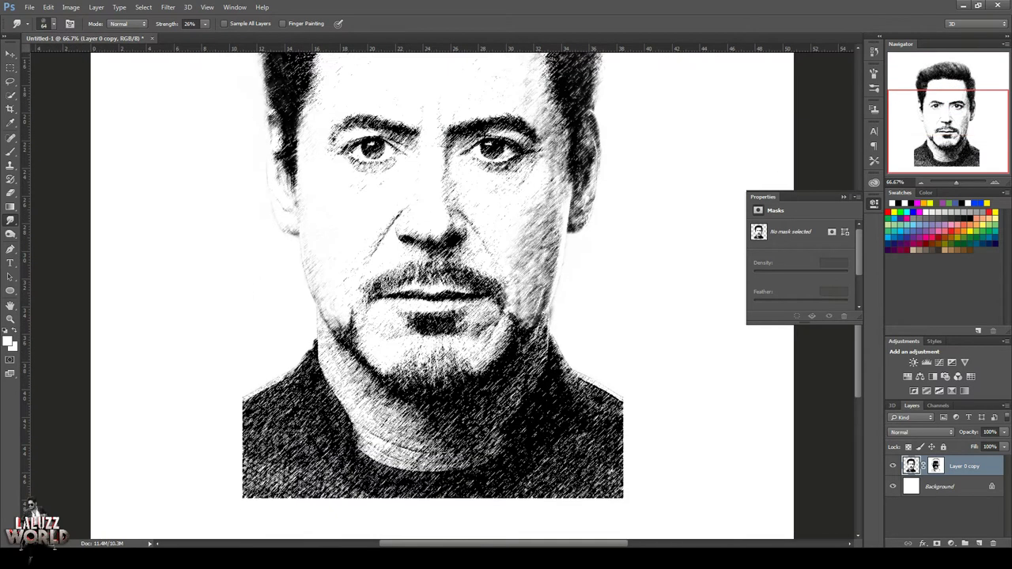
Smudge the hatching across the mustache, nose and lower shirt.
left_click_drag(445, 278, 477, 283)
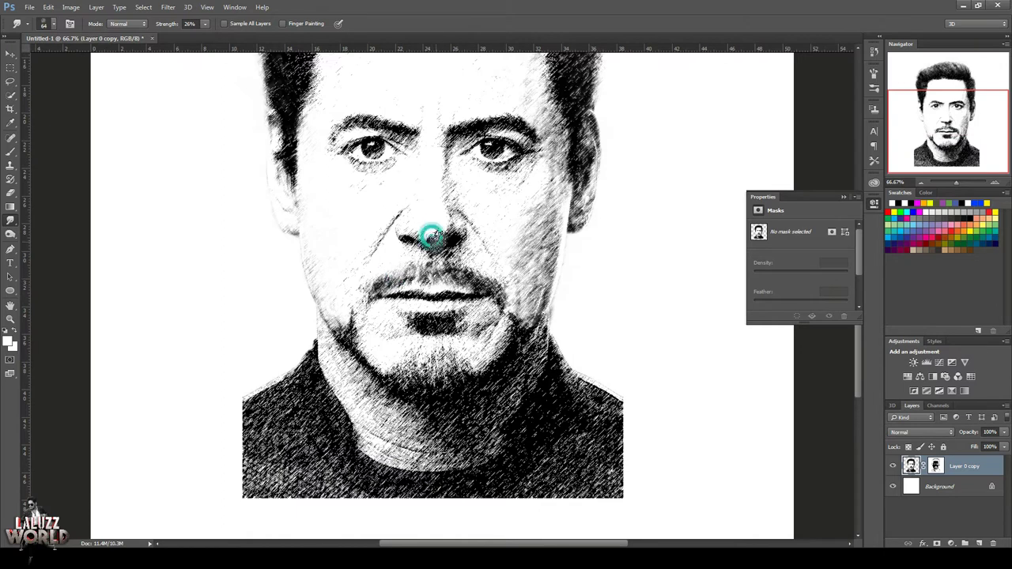
mouse_move(432, 236)
left_mouse_down()
mouse_move(410, 224)
mouse_move(524, 116)
left_mouse_up()
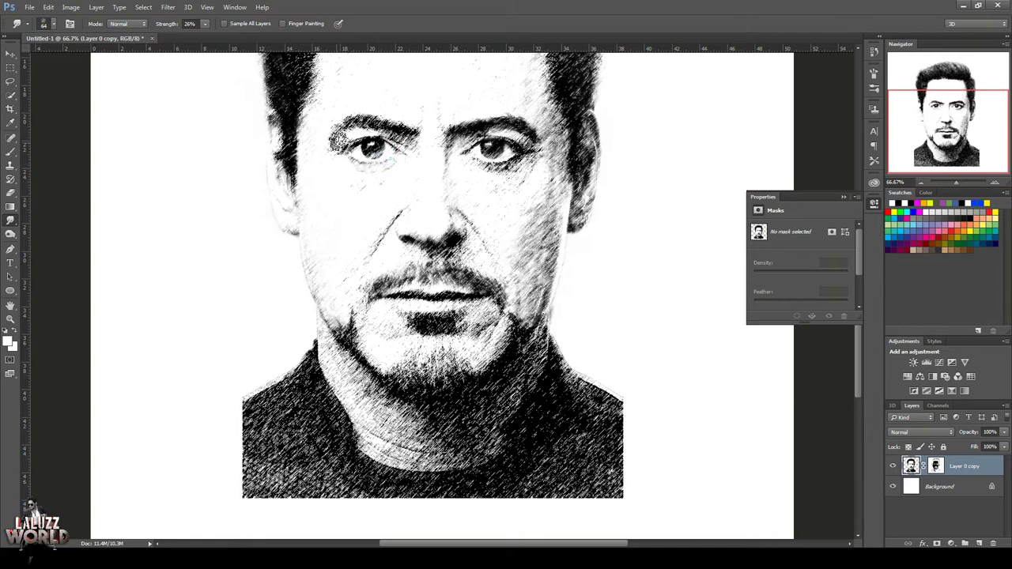
mouse_move(305, 402)
left_mouse_down()
mouse_move(332, 457)
mouse_move(320, 336)
mouse_move(395, 447)
mouse_move(522, 372)
mouse_move(541, 348)
left_mouse_up()
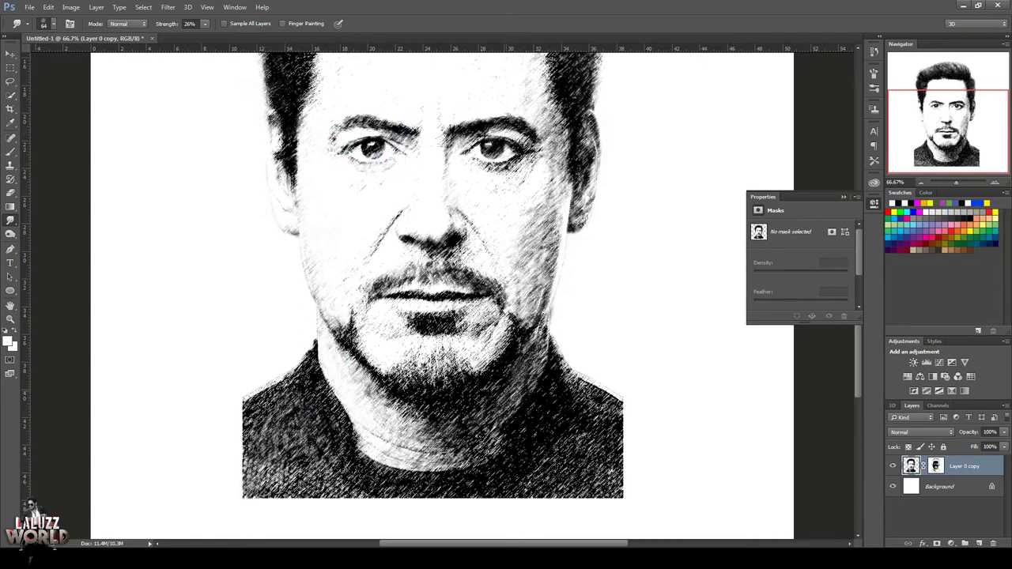
mouse_move(599, 387)
left_mouse_down()
mouse_move(482, 475)
mouse_move(332, 419)
mouse_move(554, 474)
mouse_move(601, 427)
left_mouse_up()
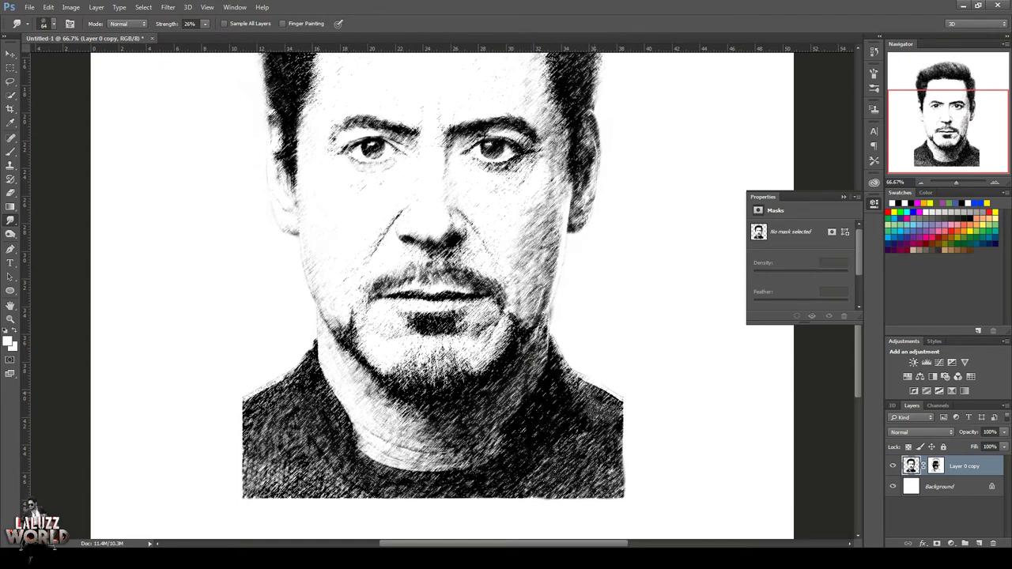
Blur the lower shirt edges into dark smears with a large brush.
left_click(48, 24)
left_click(577, 505)
mouse_move(577, 505)
left_mouse_down()
mouse_move(554, 443)
mouse_move(609, 490)
mouse_move(590, 435)
mouse_move(538, 494)
left_mouse_up()
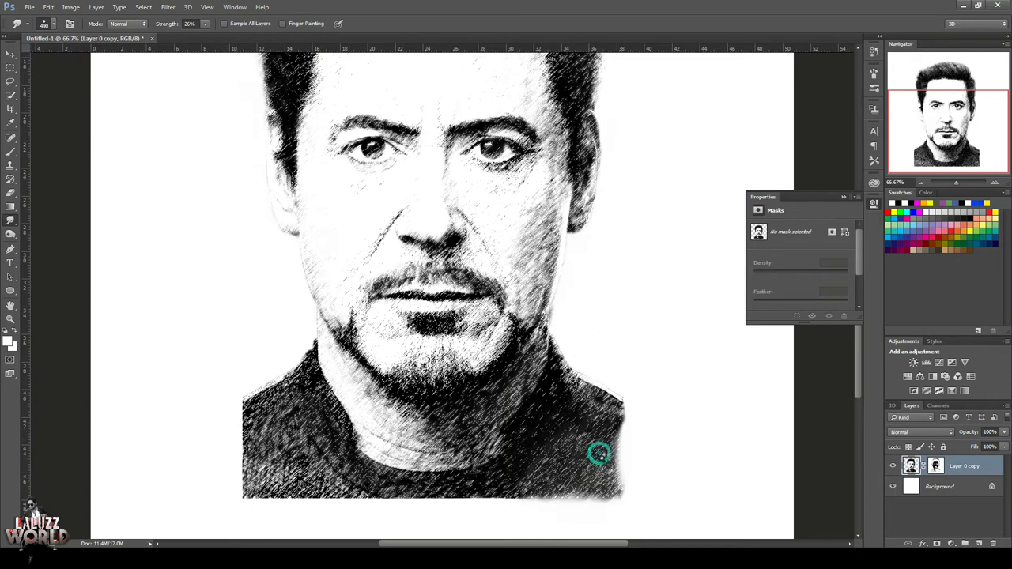
left_click_drag(599, 451, 603, 460)
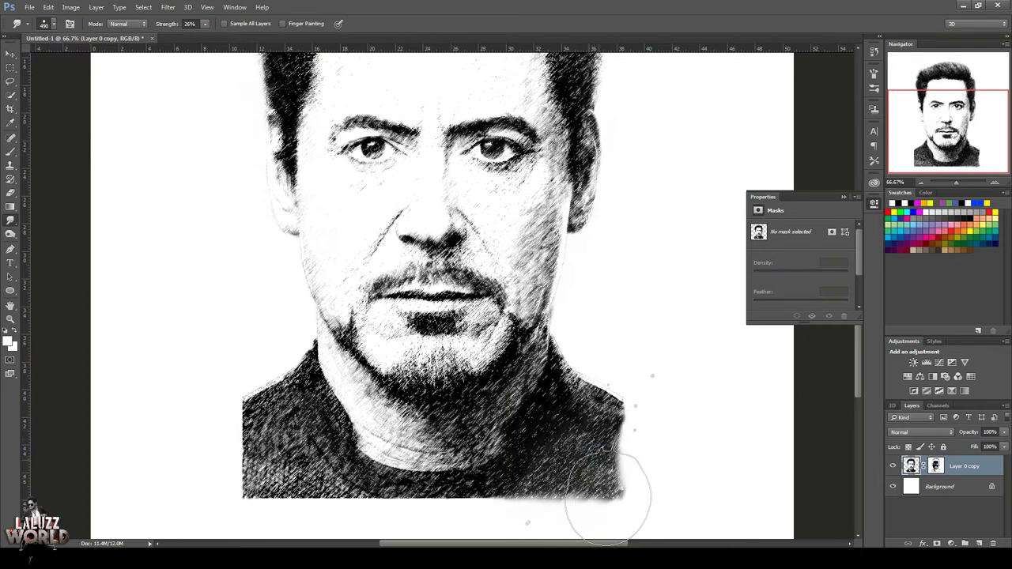
mouse_move(591, 501)
left_mouse_down()
mouse_move(569, 506)
mouse_move(623, 473)
mouse_move(628, 429)
left_mouse_up()
left_click(55, 25)
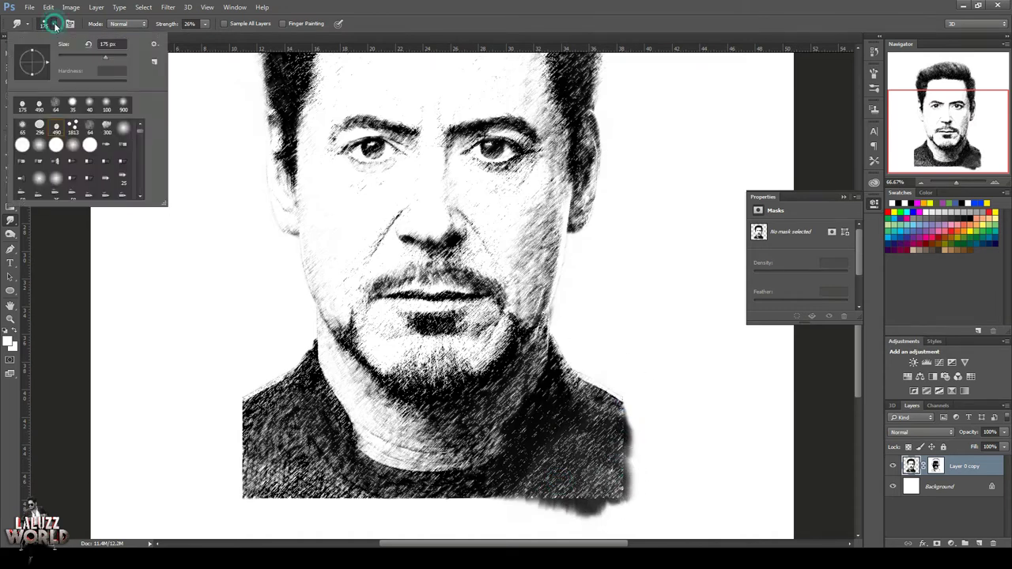
mouse_move(632, 490)
left_mouse_down()
mouse_move(522, 506)
mouse_move(445, 493)
mouse_move(615, 475)
mouse_move(606, 407)
mouse_move(583, 377)
mouse_move(553, 459)
mouse_move(566, 498)
mouse_move(289, 520)
mouse_move(225, 427)
mouse_move(229, 408)
mouse_move(214, 480)
mouse_move(269, 424)
mouse_move(285, 467)
mouse_move(301, 427)
mouse_move(335, 468)
mouse_move(328, 411)
mouse_move(264, 387)
mouse_move(309, 493)
mouse_move(334, 450)
mouse_move(407, 474)
mouse_move(537, 470)
left_mouse_up()
Delete Layer 0 copy's mask and smudge the jaw and chin shading with a 65 px brush.
right_click(936, 467)
left_click(923, 393)
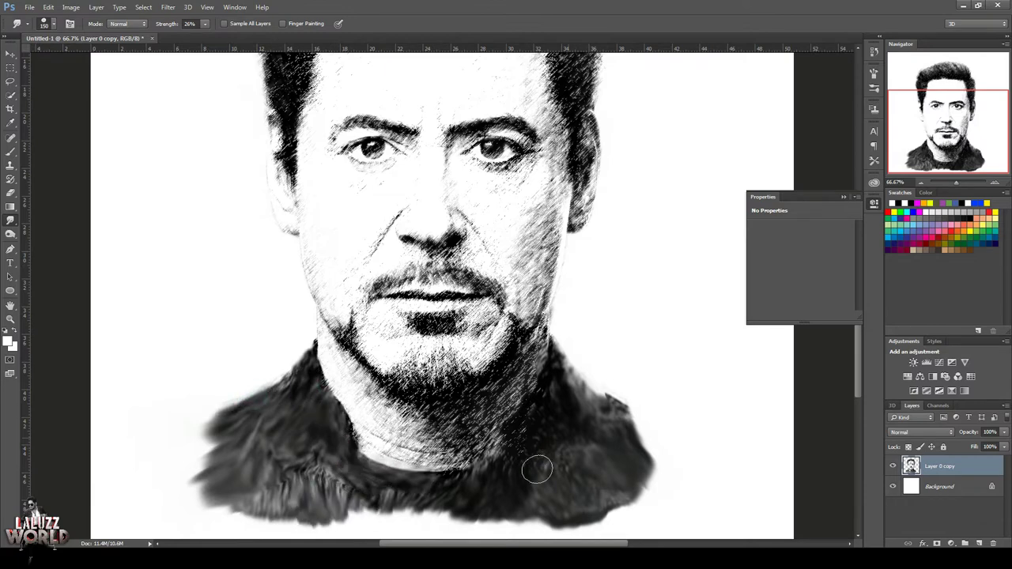
left_click(52, 23)
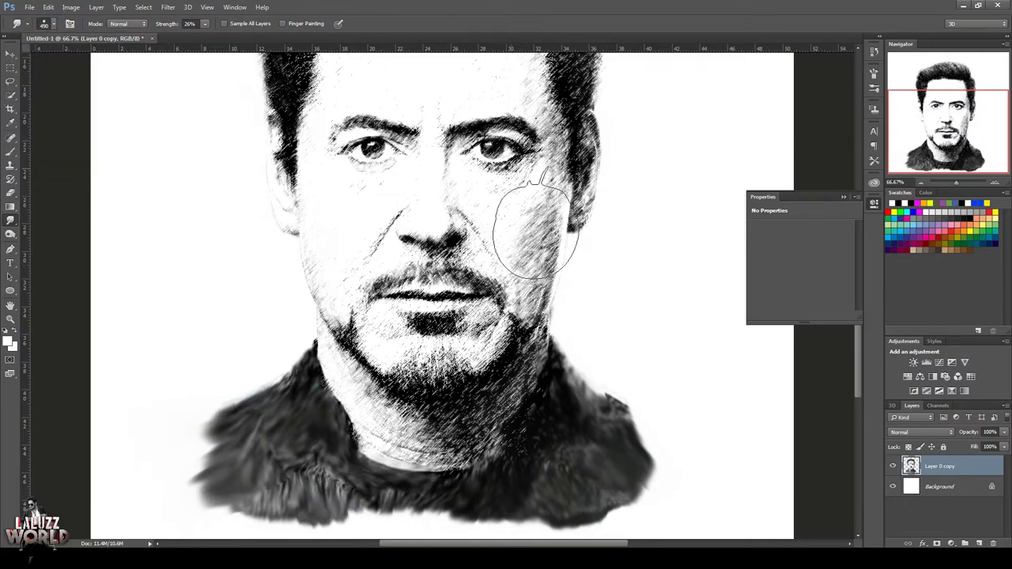
left_click(52, 23)
left_click(22, 126)
left_click(352, 265)
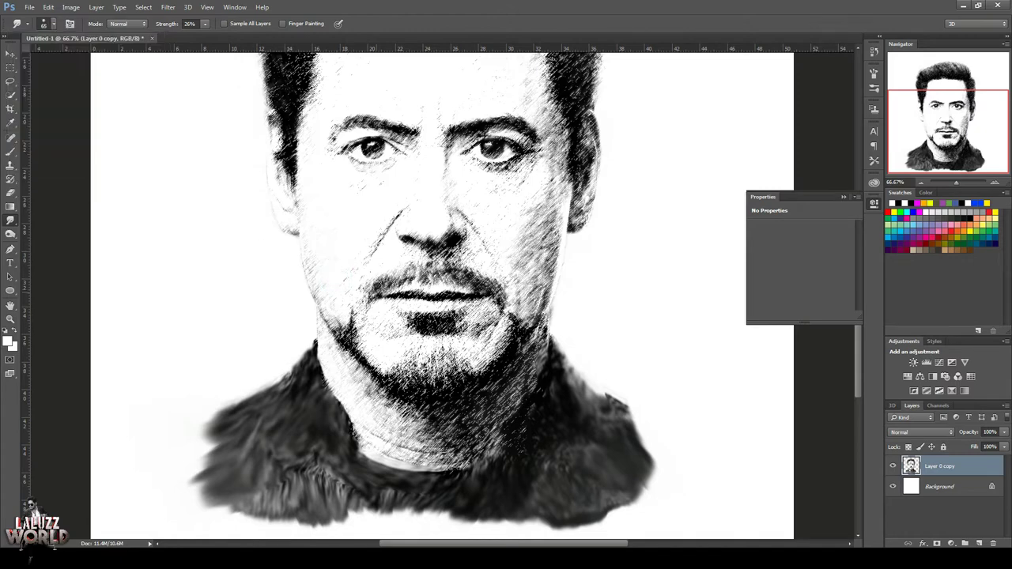
mouse_move(349, 334)
left_mouse_down()
mouse_move(383, 375)
mouse_move(442, 383)
left_mouse_up()
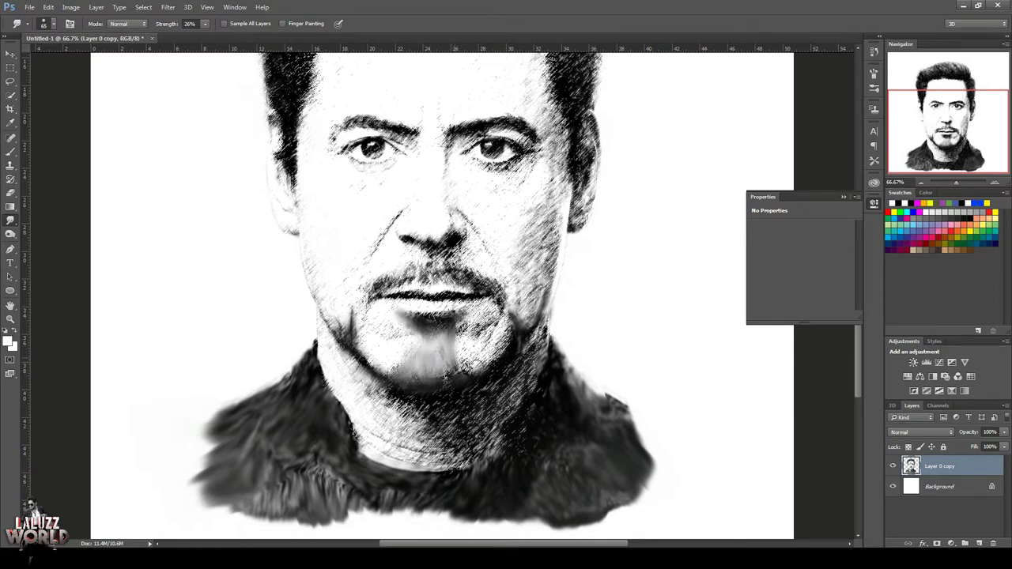
left_click_drag(451, 359, 388, 367)
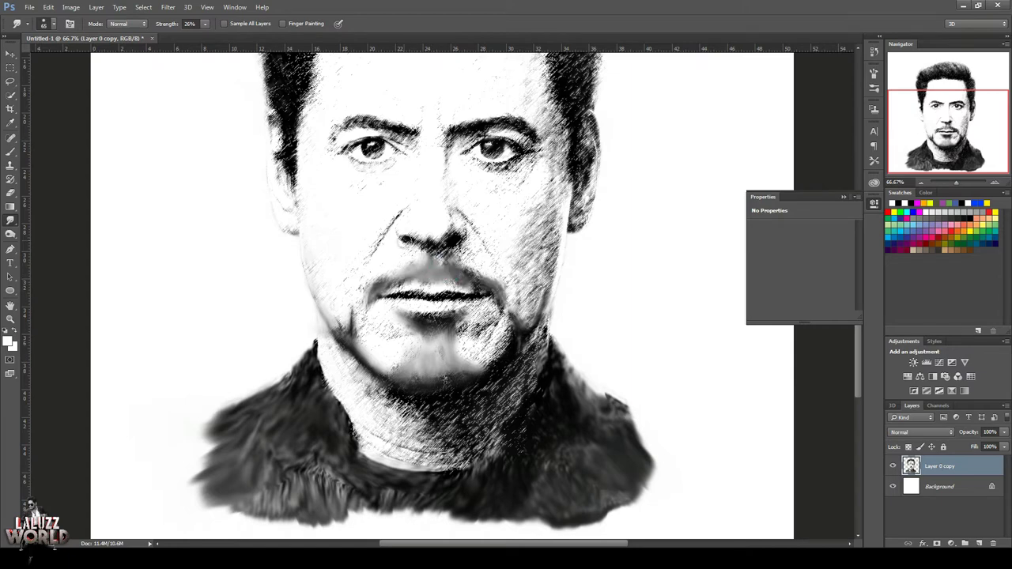
At 100% zoom, smudge the jawline, chin and lips into soft grey.
key("ctrl+plus")
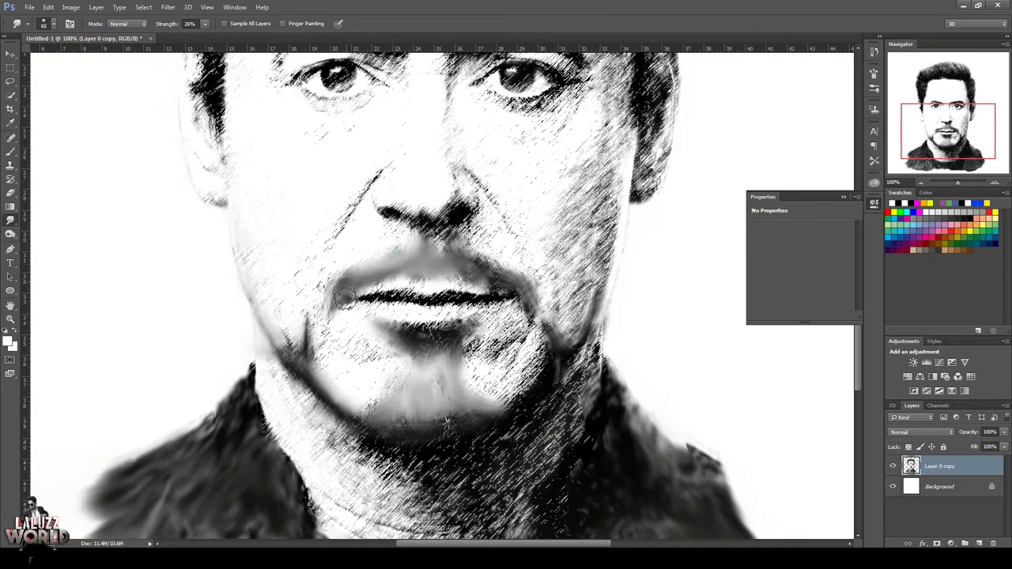
left_click_drag(298, 349, 292, 356)
left_click_drag(548, 385, 414, 427)
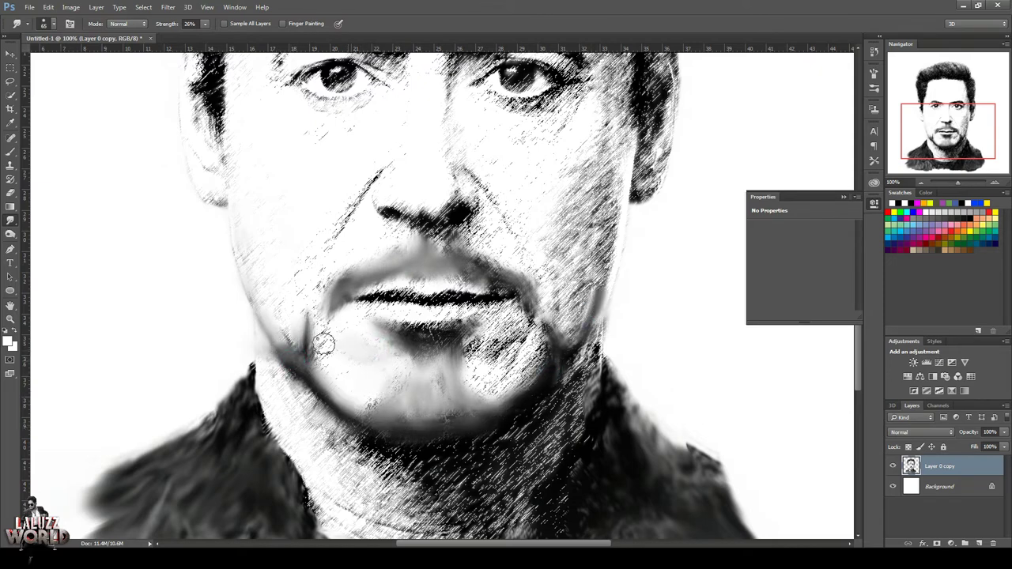
mouse_move(506, 363)
left_mouse_down()
mouse_move(498, 340)
mouse_move(493, 375)
left_mouse_up()
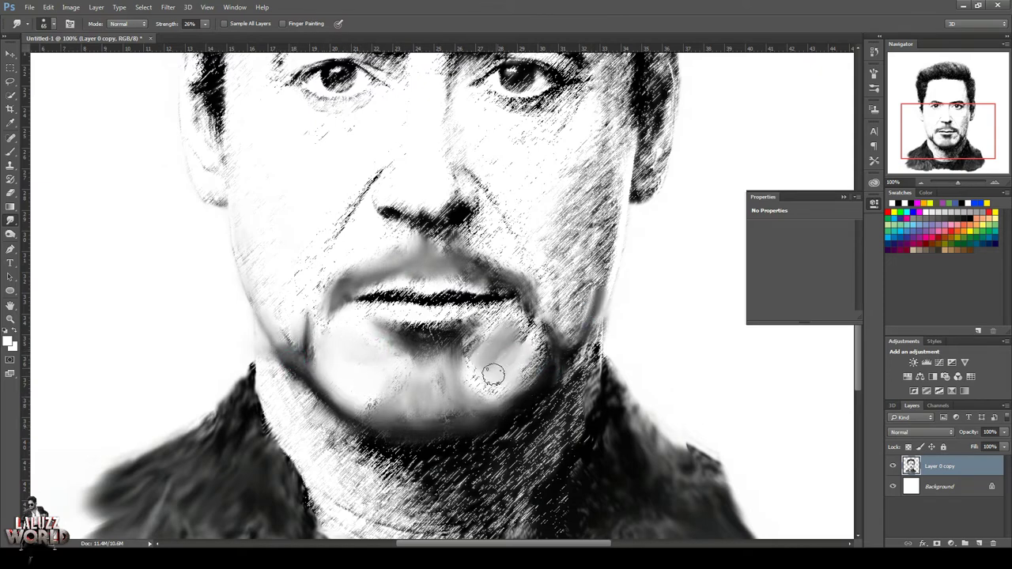
mouse_move(381, 296)
left_mouse_down()
mouse_move(474, 304)
mouse_move(451, 321)
mouse_move(422, 303)
left_mouse_up()
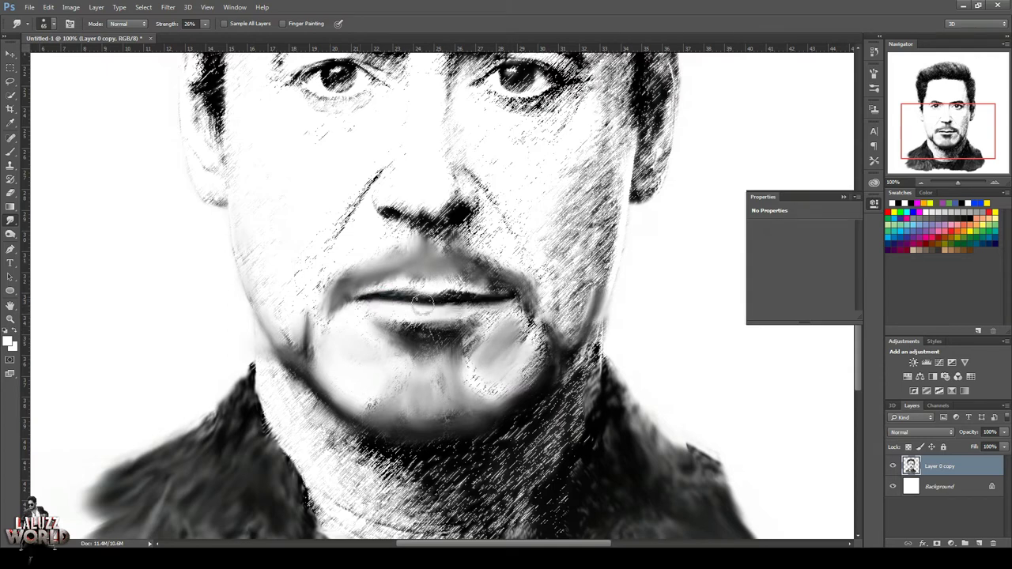
Show the History panel and smooth the hatching along and beside the nose bridge.
left_click(873, 51)
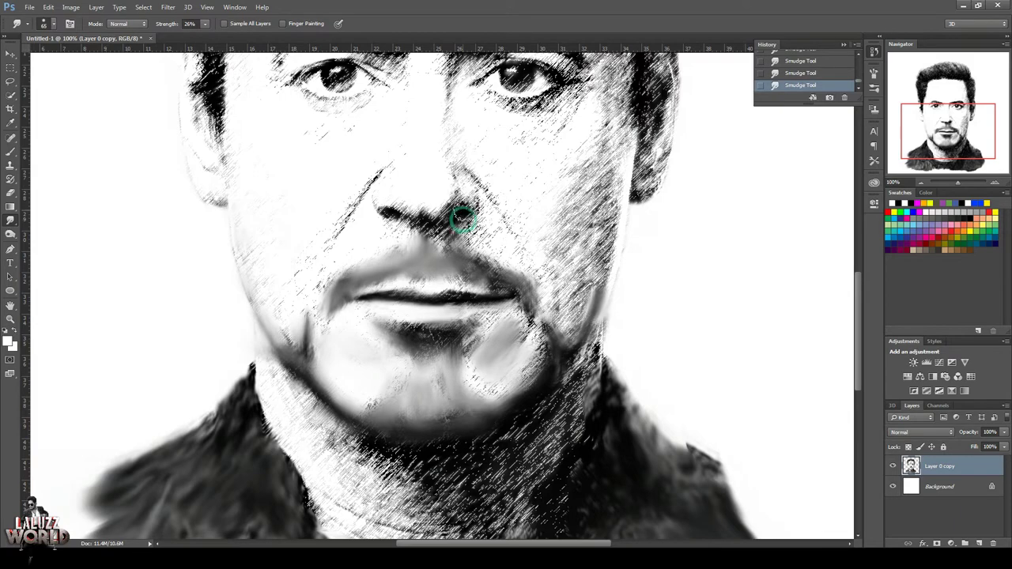
left_click_drag(458, 134, 475, 190)
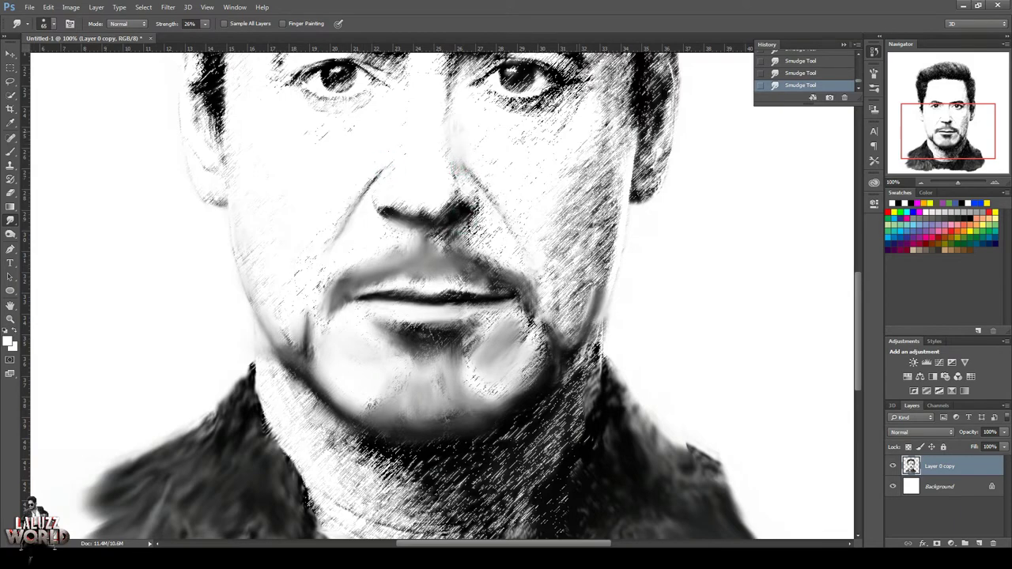
left_click_drag(506, 71, 522, 83)
left_click(333, 75)
Smudge the cheek beside the right eye and the hair edge down the right temple, then zoom out to 50%.
scroll(443, 293, "up", 5)
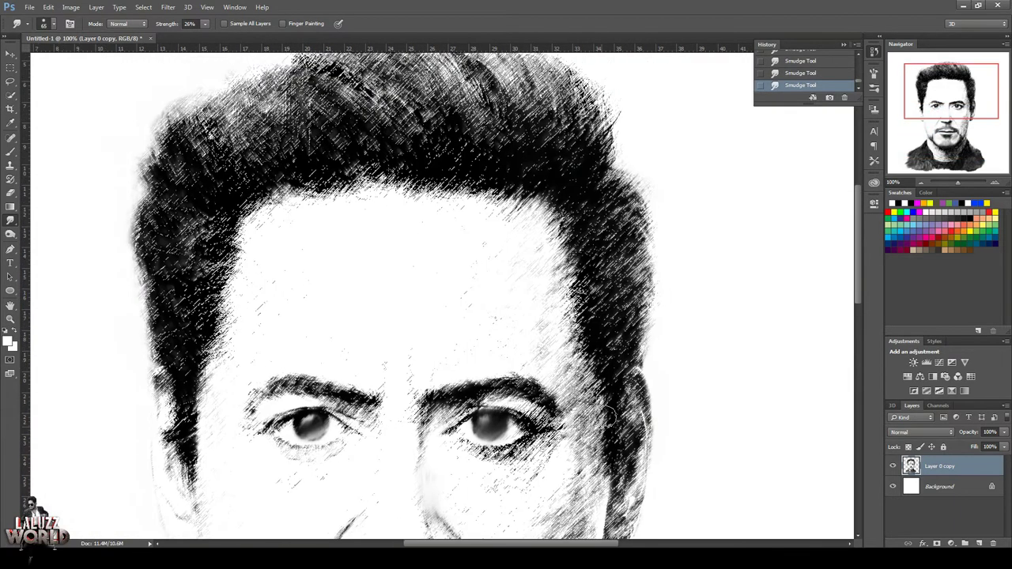
left_click_drag(561, 478, 585, 390)
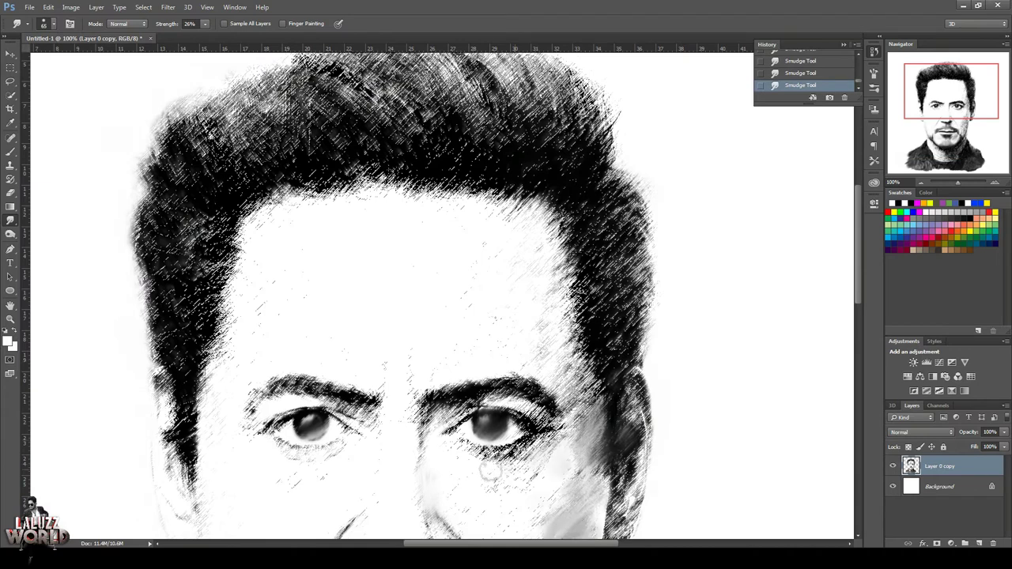
left_click_drag(606, 244, 617, 493)
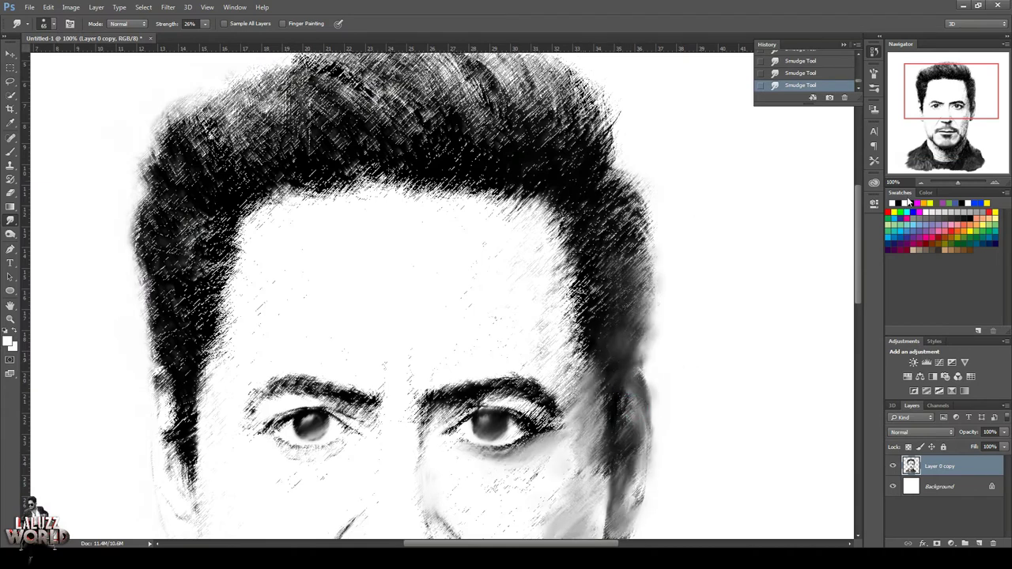
key("ctrl+minus")
key("ctrl+minus")
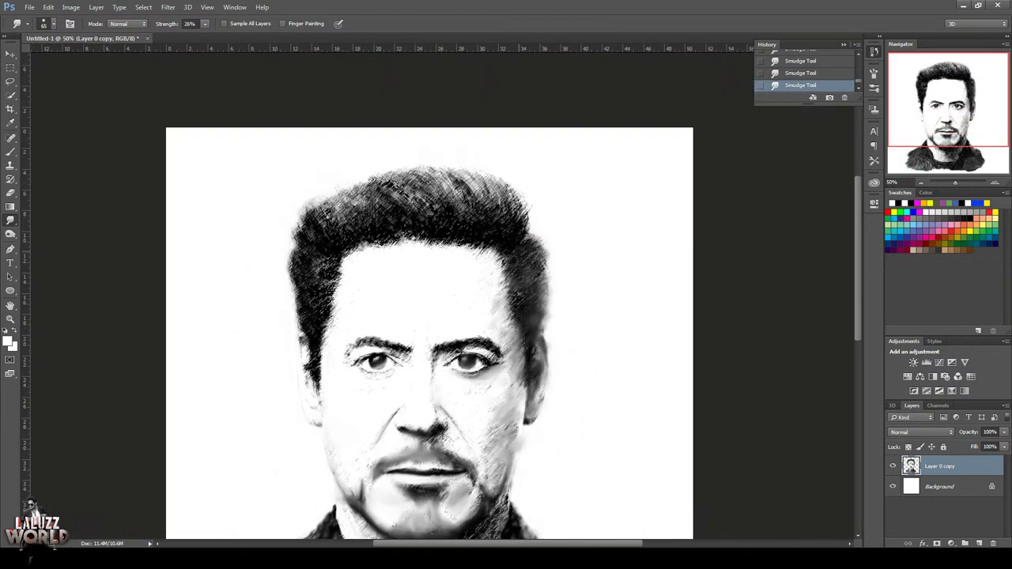
Smudge the hair edge at the right temple and the top of the head, redoing one attempt.
left_click_drag(546, 256, 506, 313)
mouse_move(492, 237)
left_mouse_down()
mouse_move(495, 219)
mouse_move(527, 235)
mouse_move(516, 229)
left_mouse_up()
key("ctrl+alt+z")
key("ctrl+alt+z")
key("ctrl+alt+z")
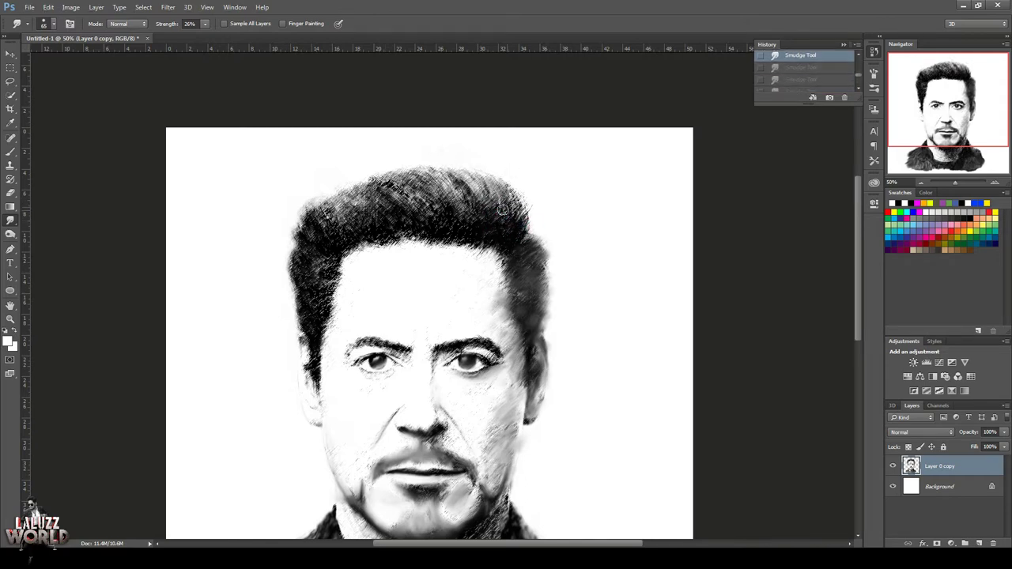
mouse_move(506, 190)
left_mouse_down()
mouse_move(520, 226)
mouse_move(474, 208)
mouse_move(477, 240)
left_mouse_up()
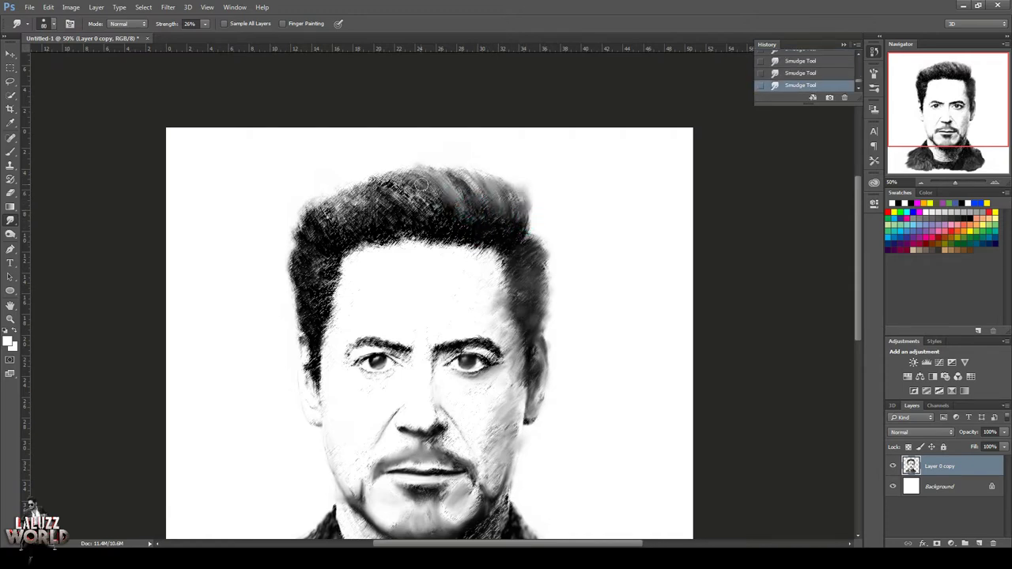
left_click_drag(418, 211, 363, 207)
Blend the left temple hair, right cheek hatching, right eyebrow tail and hairline edge.
mouse_move(318, 242)
left_mouse_down()
mouse_move(308, 223)
mouse_move(398, 219)
left_mouse_up()
mouse_move(324, 282)
left_mouse_down()
mouse_move(312, 299)
mouse_move(310, 399)
left_mouse_up()
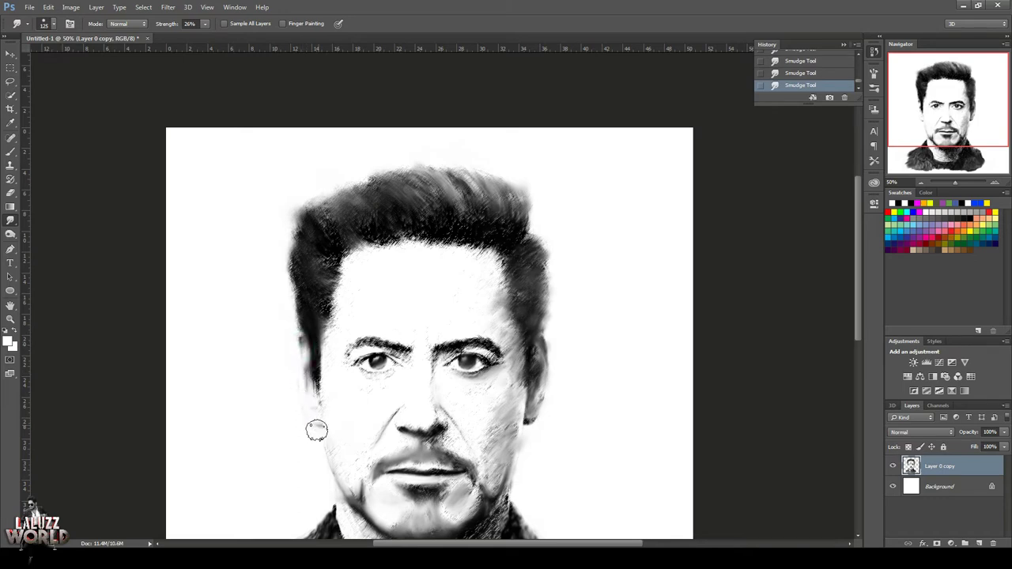
left_click_drag(509, 441, 514, 401)
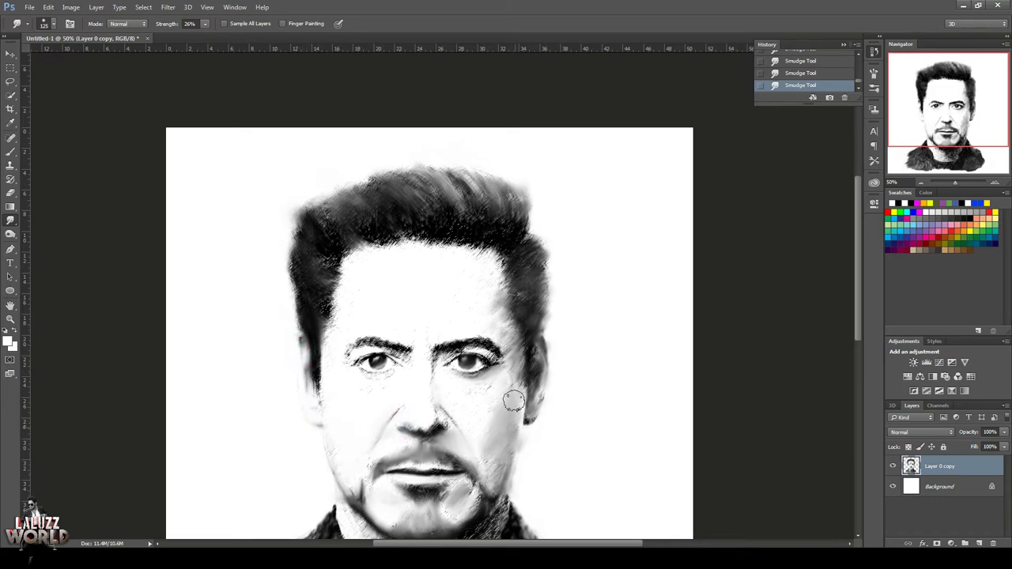
left_click_drag(493, 346, 506, 360)
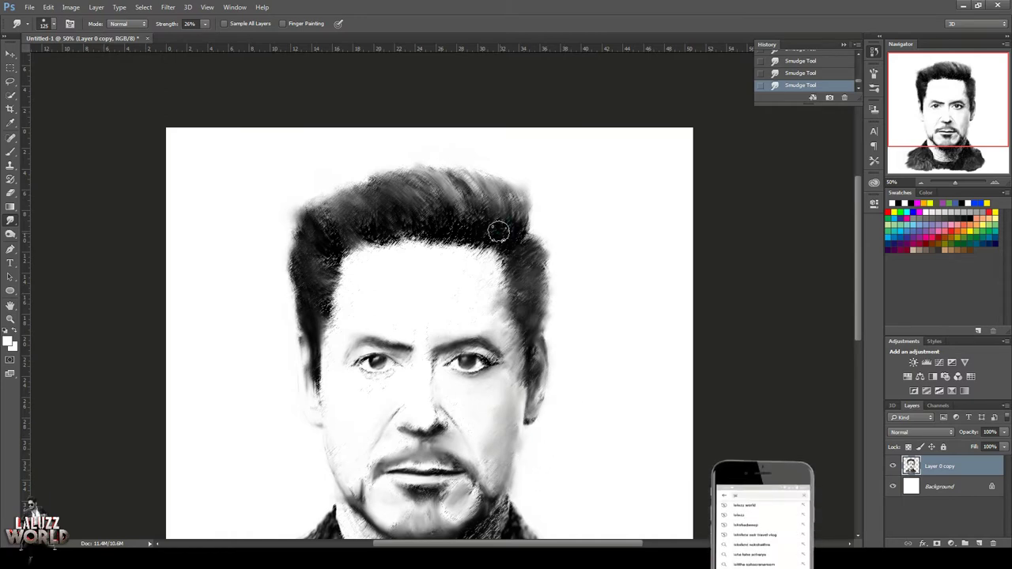
left_click_drag(429, 219, 418, 238)
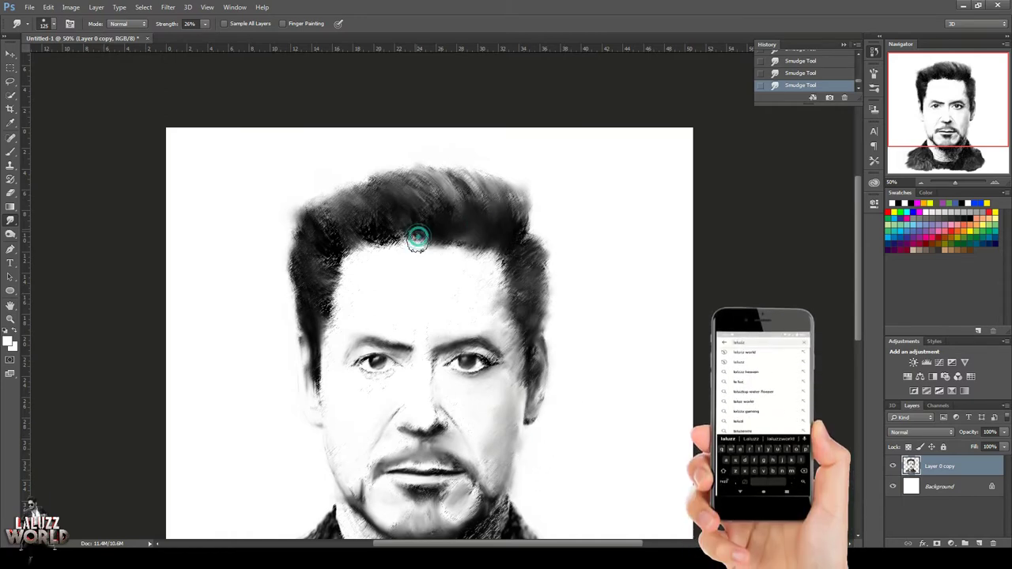
left_click(49, 23)
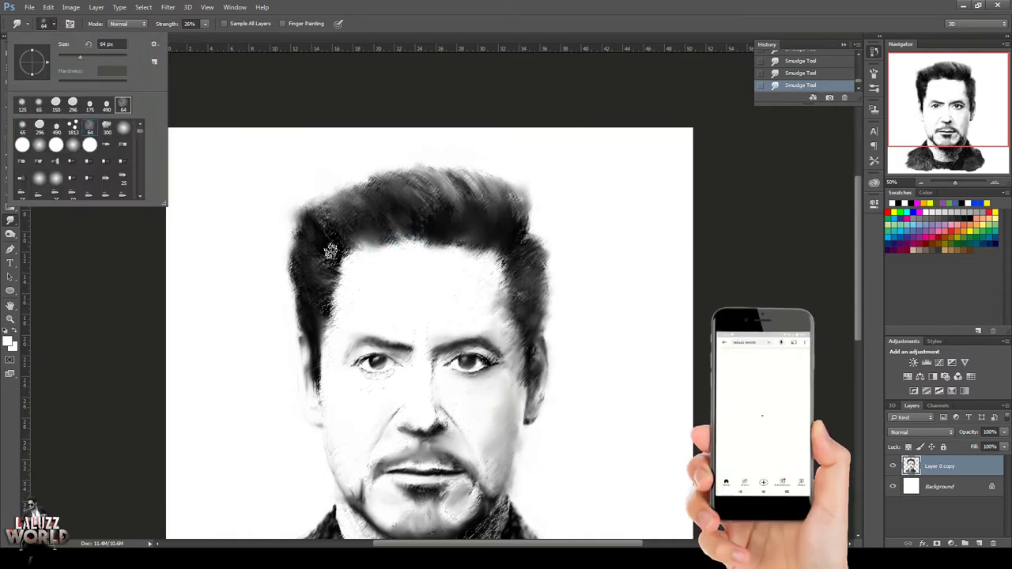
Smudge the hair from hairline to crown and the nose-to-lip shading, then pan to the neck.
mouse_move(331, 252)
left_mouse_down()
mouse_move(335, 233)
mouse_move(413, 215)
mouse_move(460, 172)
mouse_move(514, 218)
mouse_move(495, 333)
mouse_move(561, 244)
mouse_move(545, 284)
mouse_move(316, 282)
mouse_move(343, 242)
mouse_move(310, 307)
mouse_move(340, 323)
mouse_move(316, 269)
mouse_move(372, 237)
mouse_move(426, 235)
mouse_move(388, 253)
left_mouse_up()
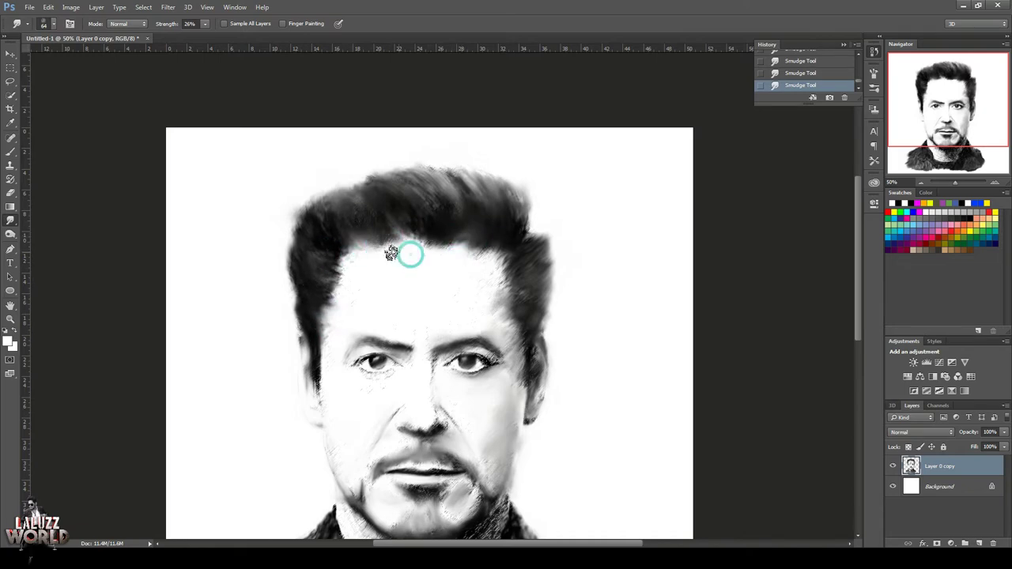
mouse_move(440, 427)
left_mouse_down()
mouse_move(441, 409)
mouse_move(418, 442)
left_mouse_up()
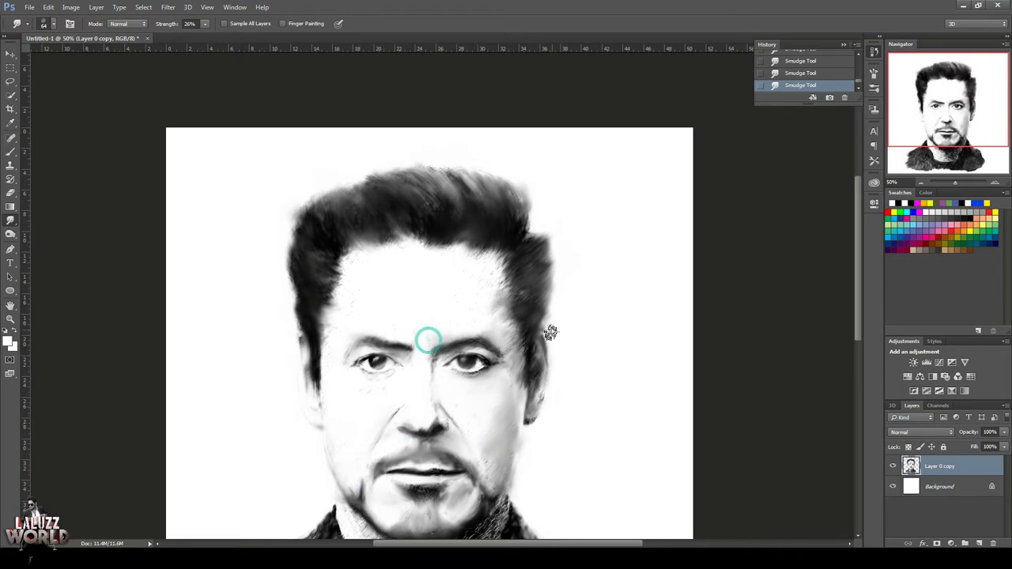
mouse_move(518, 534)
left_mouse_down()
mouse_move(500, 417)
mouse_move(482, 445)
mouse_move(456, 453)
mouse_move(419, 440)
mouse_move(480, 406)
mouse_move(435, 478)
mouse_move(349, 453)
left_mouse_up()
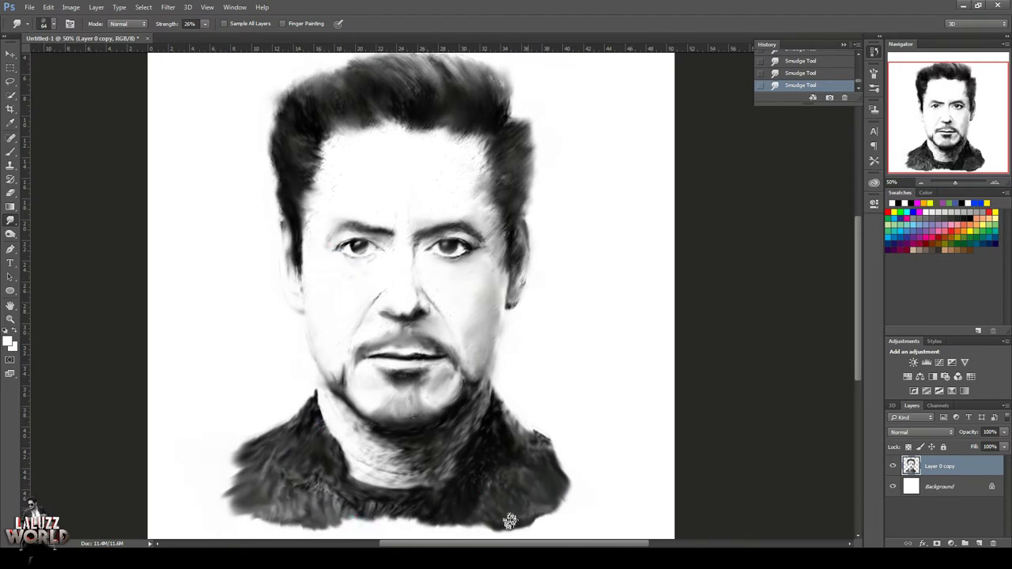
key("ctrl+minus")
Add a layer mask to Layer 0 copy and paint black across the lower shoulders.
left_click(11, 151)
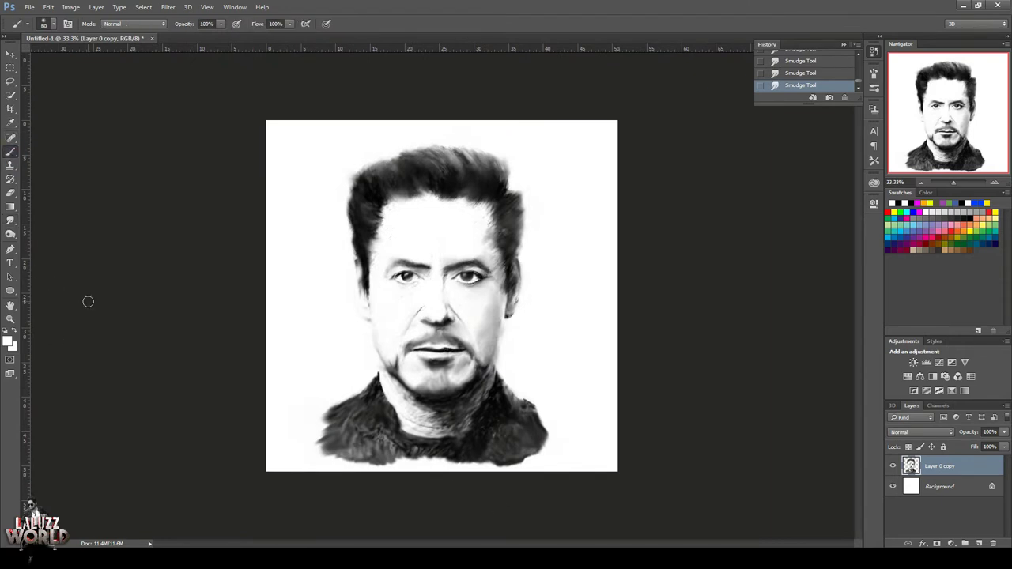
left_click(937, 543)
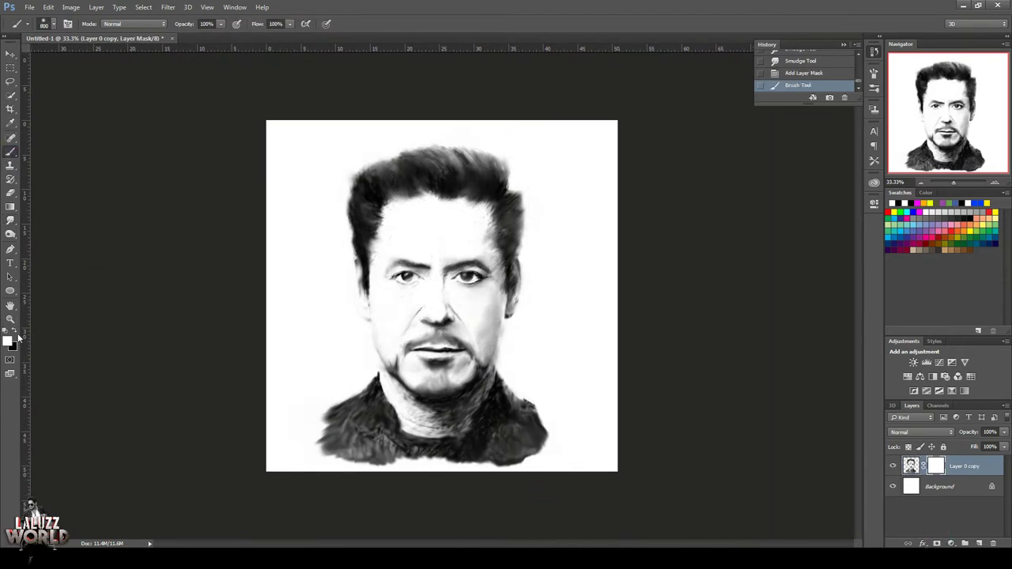
key("x")
mouse_move(569, 497)
left_mouse_down()
mouse_move(287, 474)
mouse_move(429, 514)
mouse_move(508, 501)
mouse_move(604, 429)
mouse_move(369, 496)
left_mouse_up()
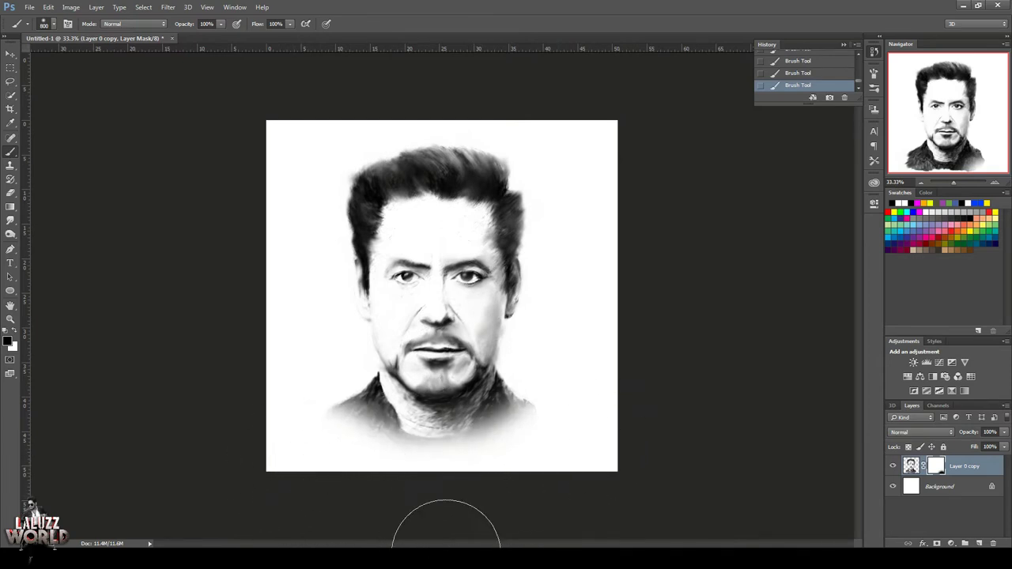
left_click(10, 53)
Zoom in, reselect Layer 0 copy and smudge the right hairline, nose bridge and right jaw.
left_click(701, 312)
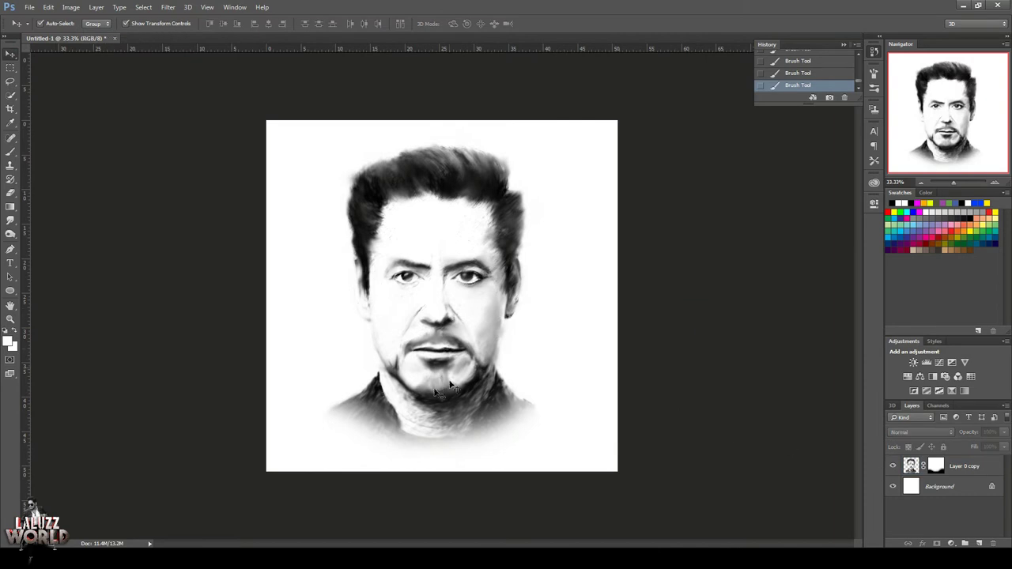
key("ctrl+plus")
key("ctrl+plus")
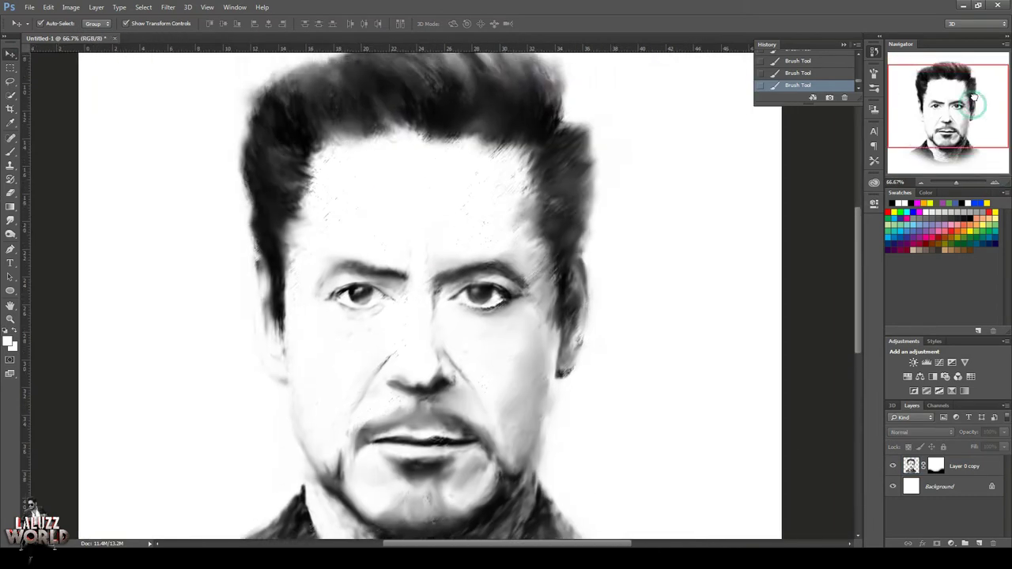
key("ctrl+alt+a")
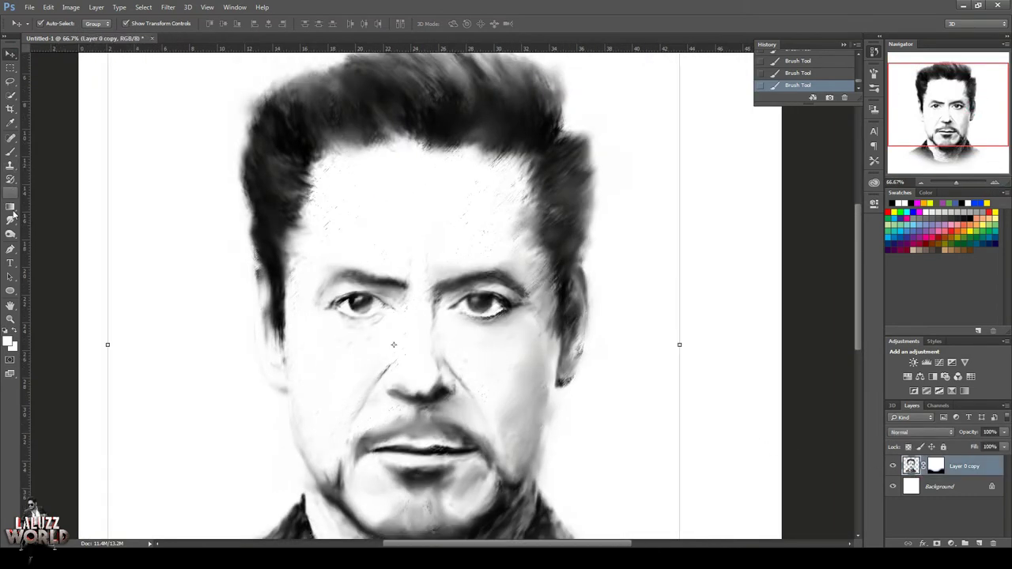
left_click(11, 219)
left_click_drag(518, 193, 475, 199)
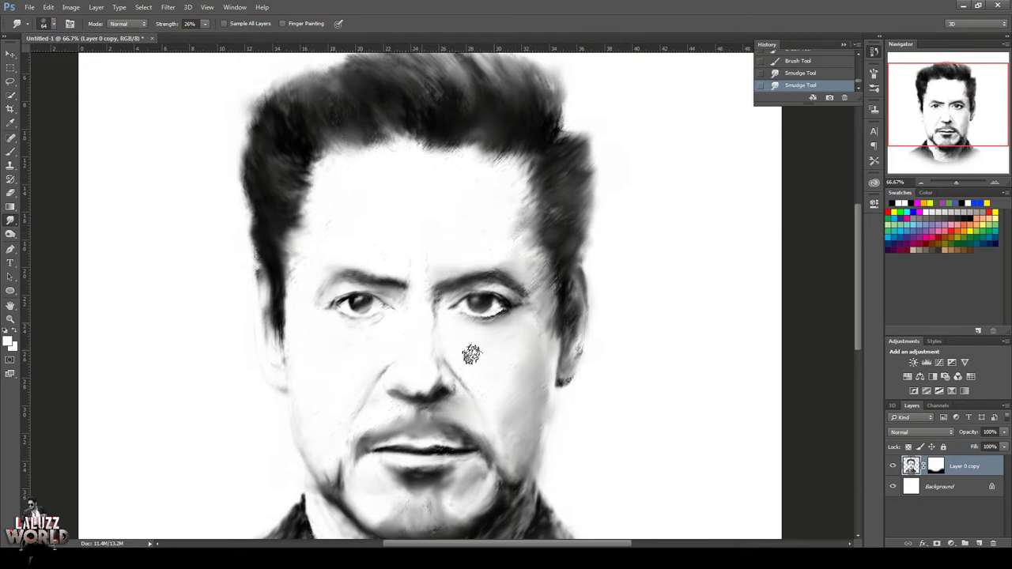
left_click_drag(441, 321, 440, 335)
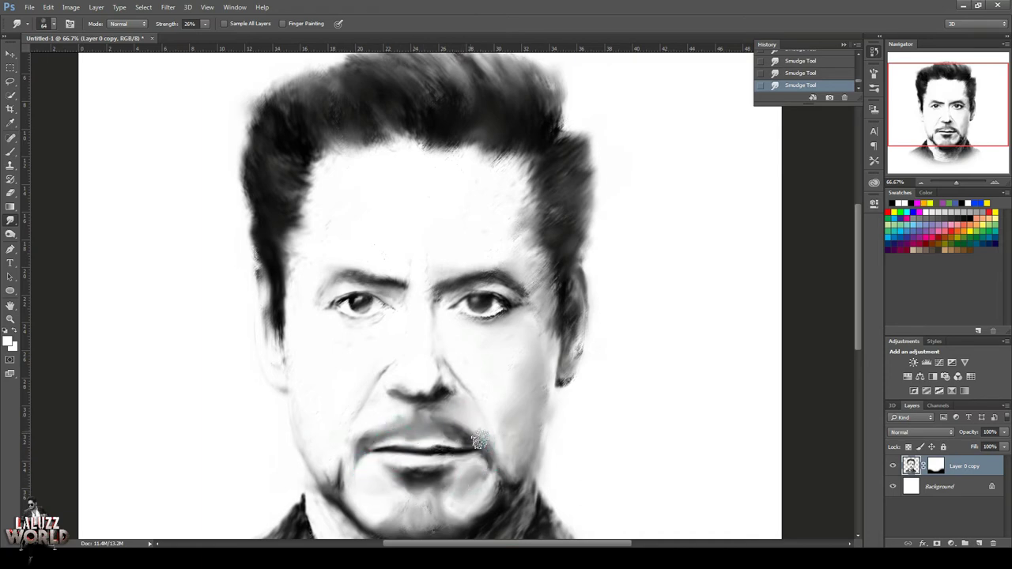
left_click_drag(510, 481, 536, 473)
scroll(523, 492, "down", 3)
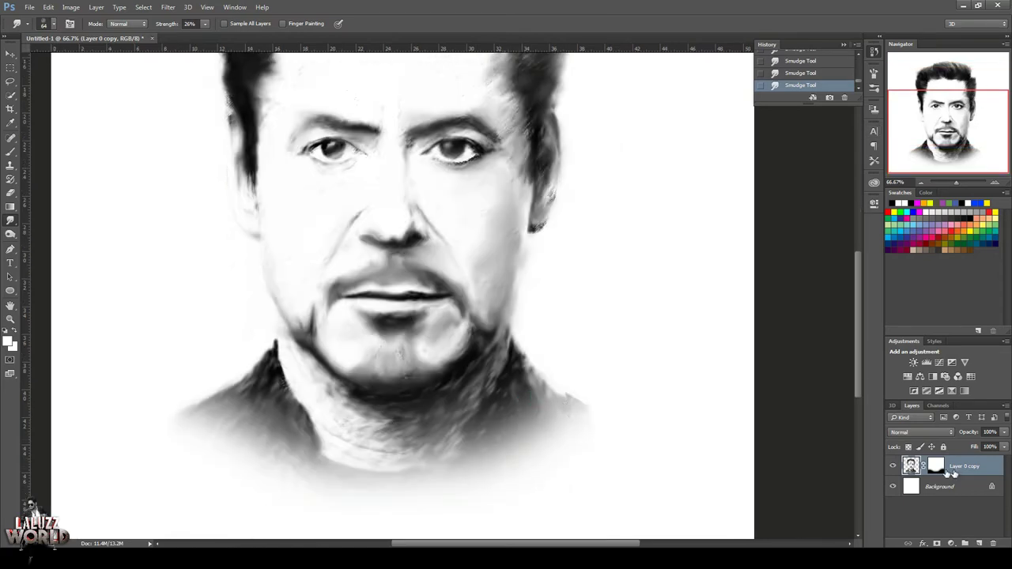
Apply the layer mask on Layer 0 copy and choose a 500 px soft Smudge brush.
right_click(935, 465)
left_click(921, 388)
left_click(538, 446)
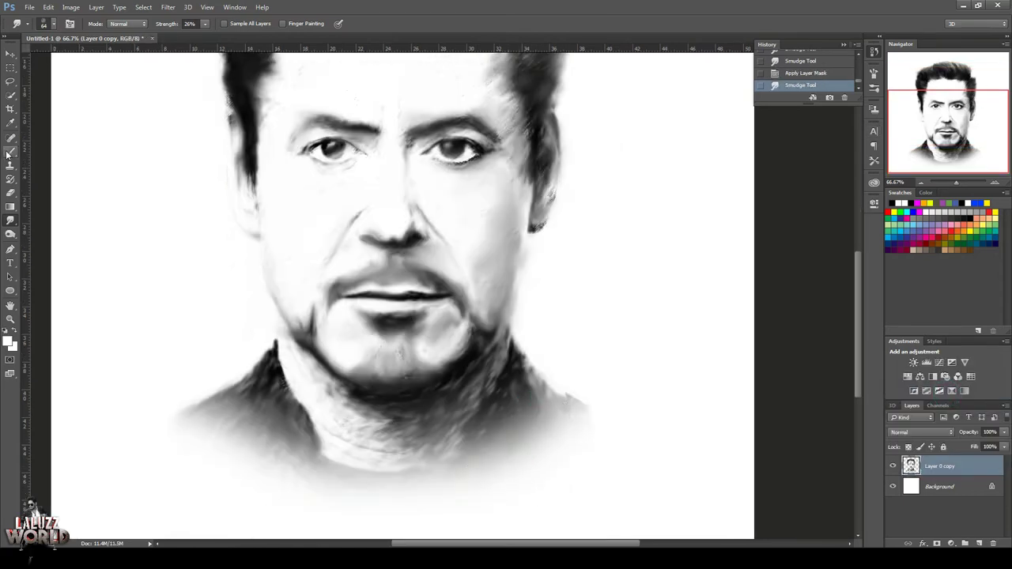
left_click(46, 24)
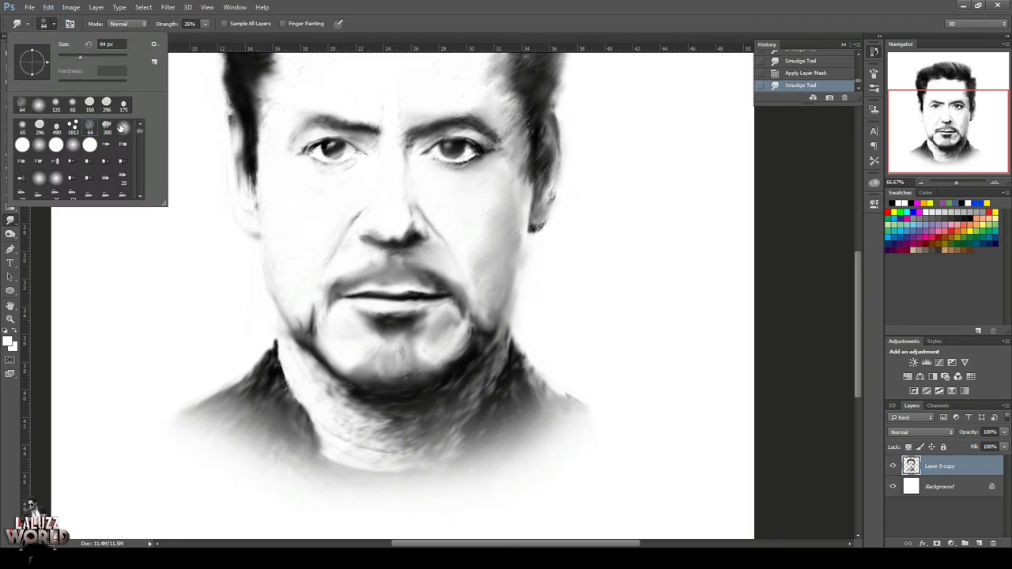
double_click(121, 127)
Smear the shoulder and neck shading outward, shrinking the brush to 175 px for both edges.
left_click_drag(504, 458, 519, 425)
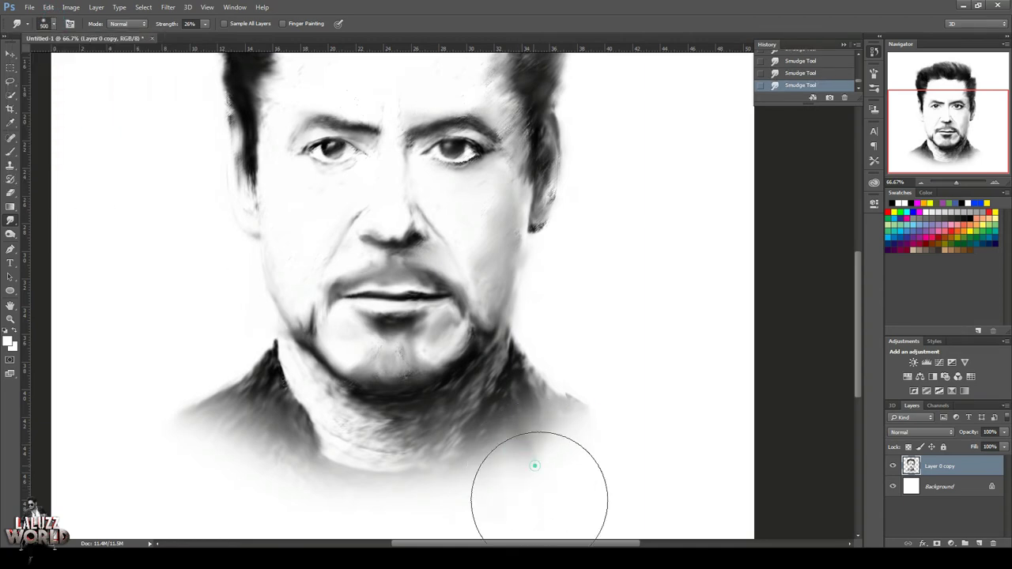
left_click_drag(539, 498, 556, 449)
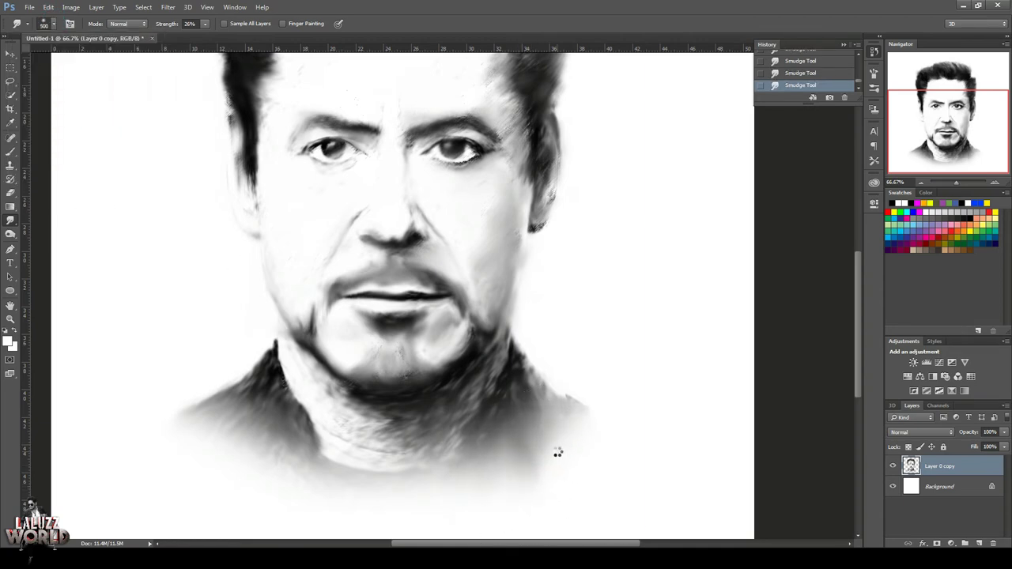
left_click(557, 452)
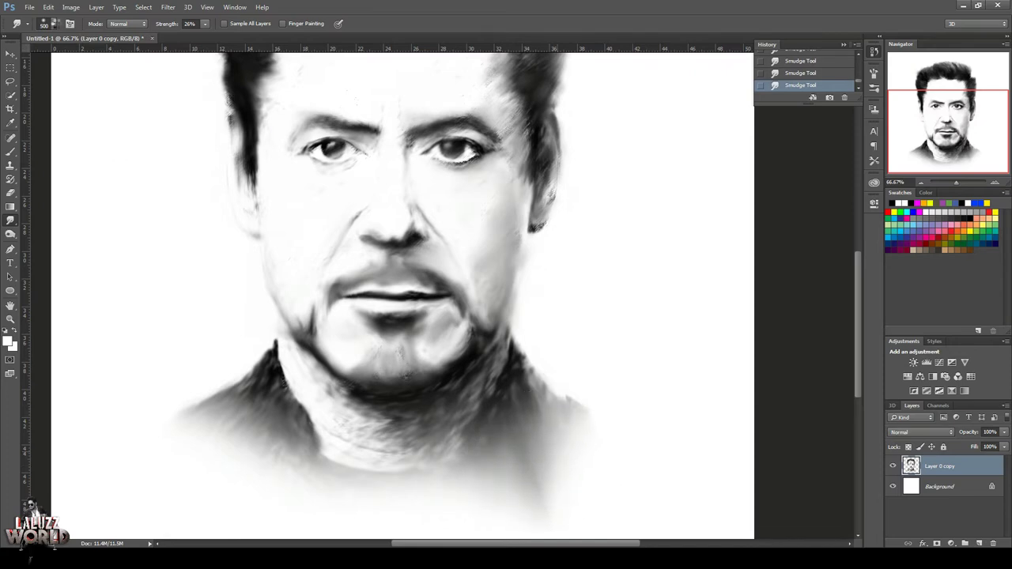
key("bracketleft")
key("bracketleft")
key("bracketleft")
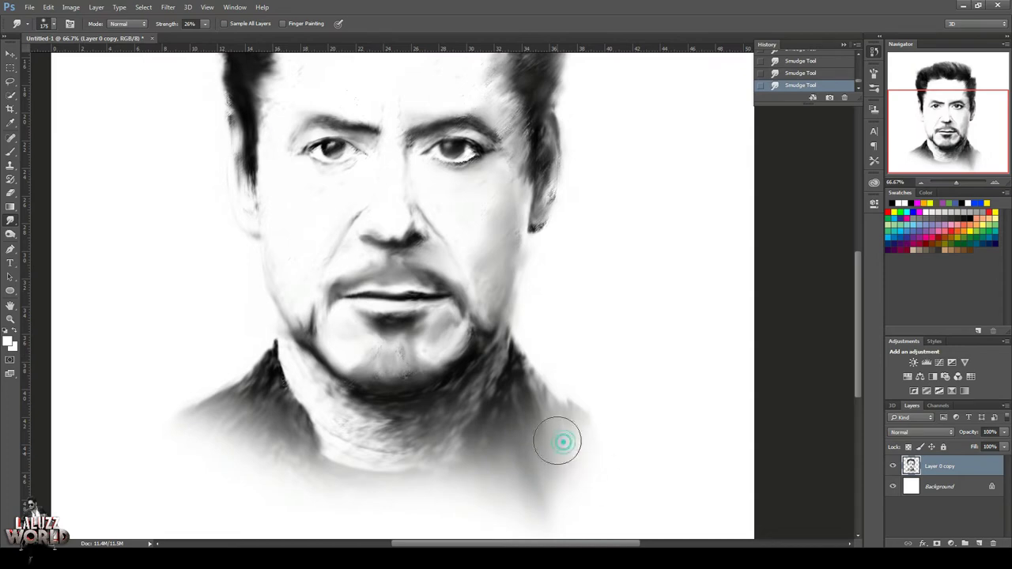
left_click_drag(560, 440, 589, 458)
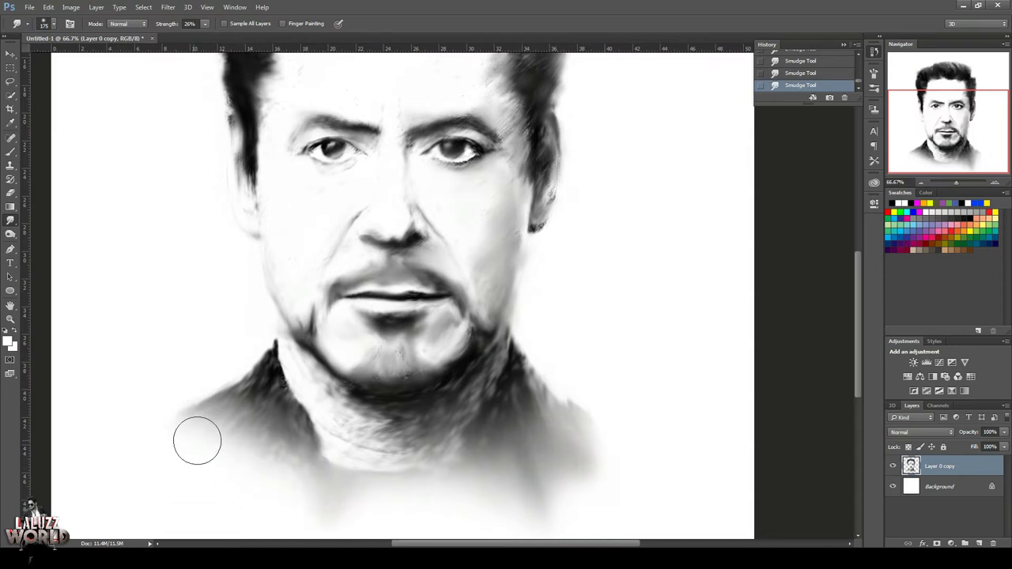
mouse_move(159, 473)
left_mouse_down()
mouse_move(214, 424)
mouse_move(182, 477)
mouse_move(219, 419)
mouse_move(310, 474)
mouse_move(242, 476)
left_mouse_up()
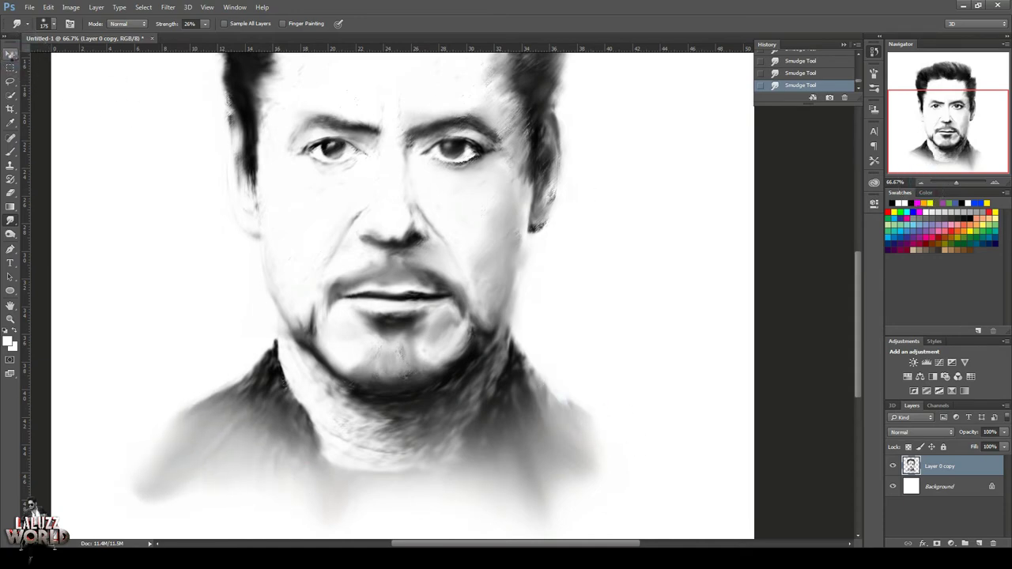
Zoom in on the portrait and set up the Smudge tool with a soft brush.
key("v")
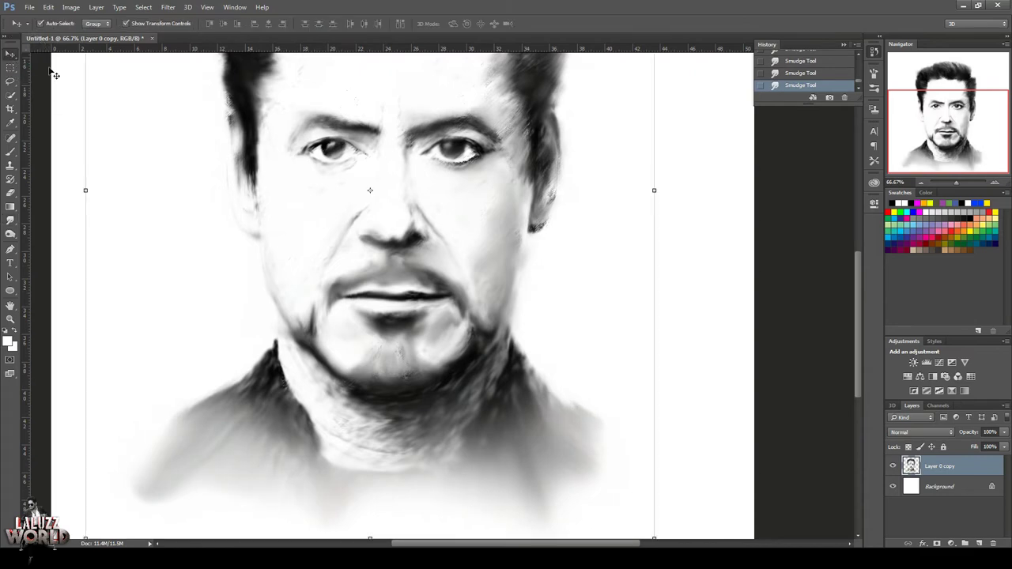
key("ctrl+minus")
key("ctrl+minus")
left_click(994, 182)
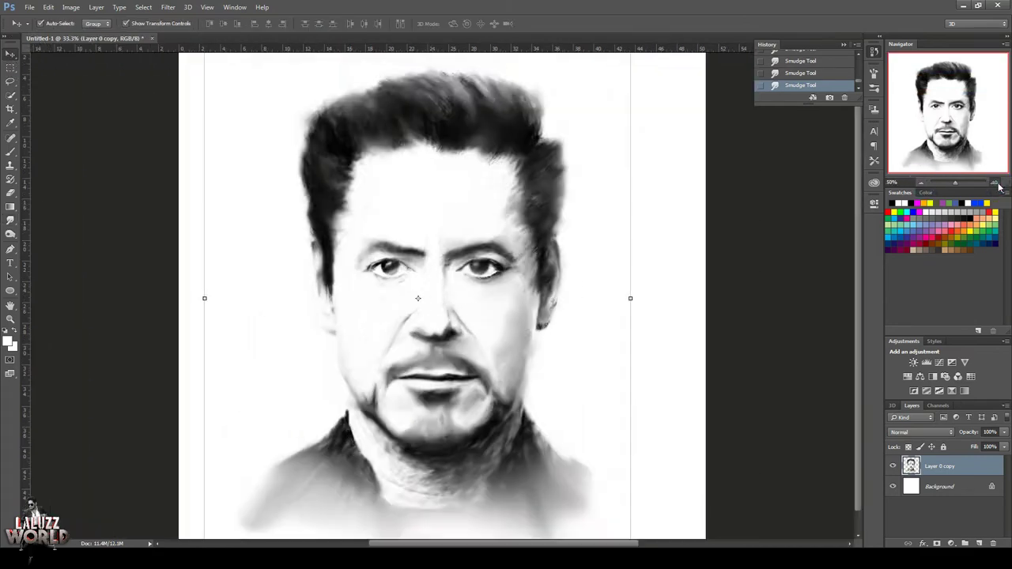
scroll(435, 293, "up", 5)
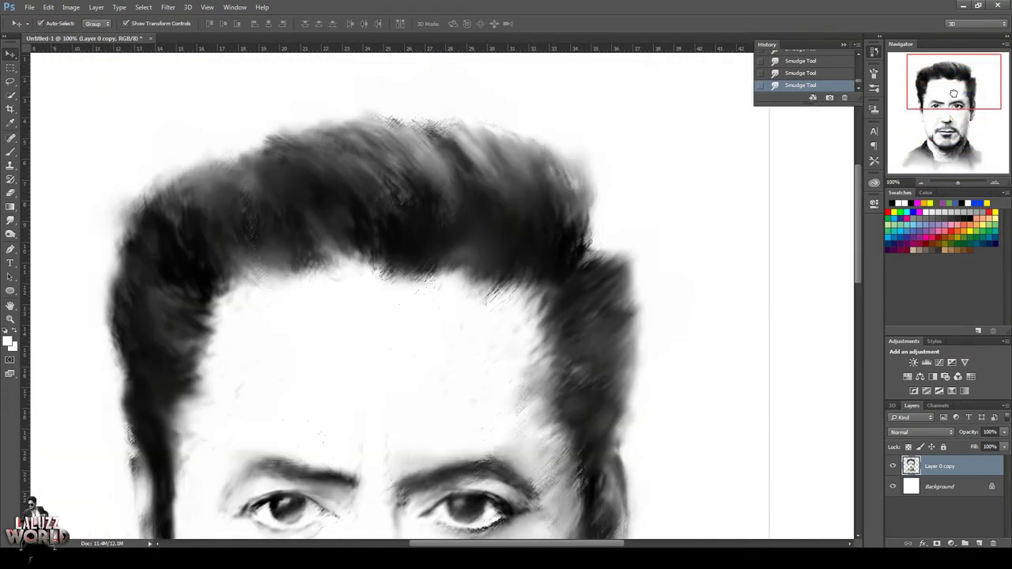
left_click(11, 220)
left_click(49, 24)
double_click(39, 107)
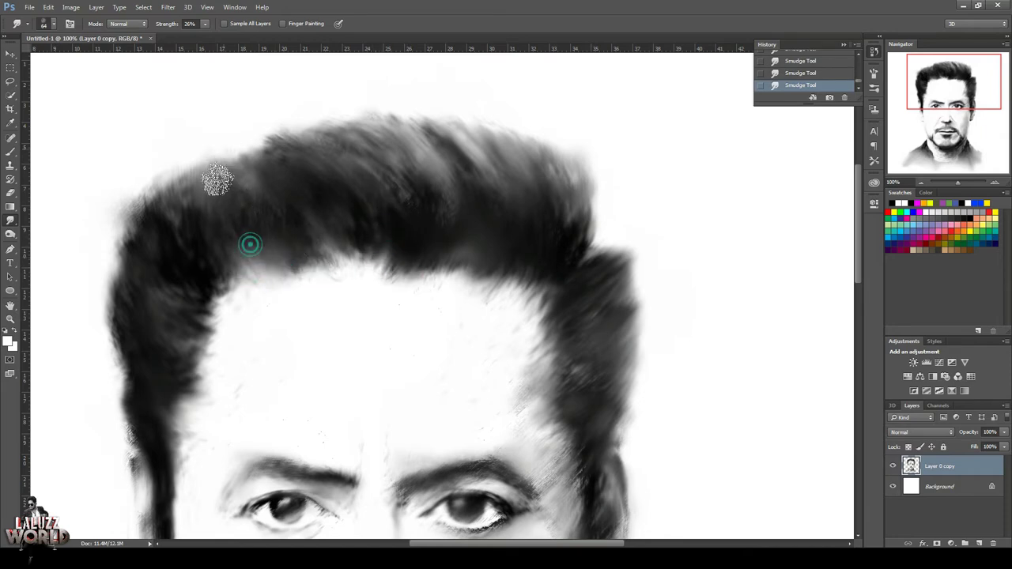
Smear the left hair edge outward softly, shrinking the smudge brush to 35 px.
left_click_drag(126, 221, 111, 293)
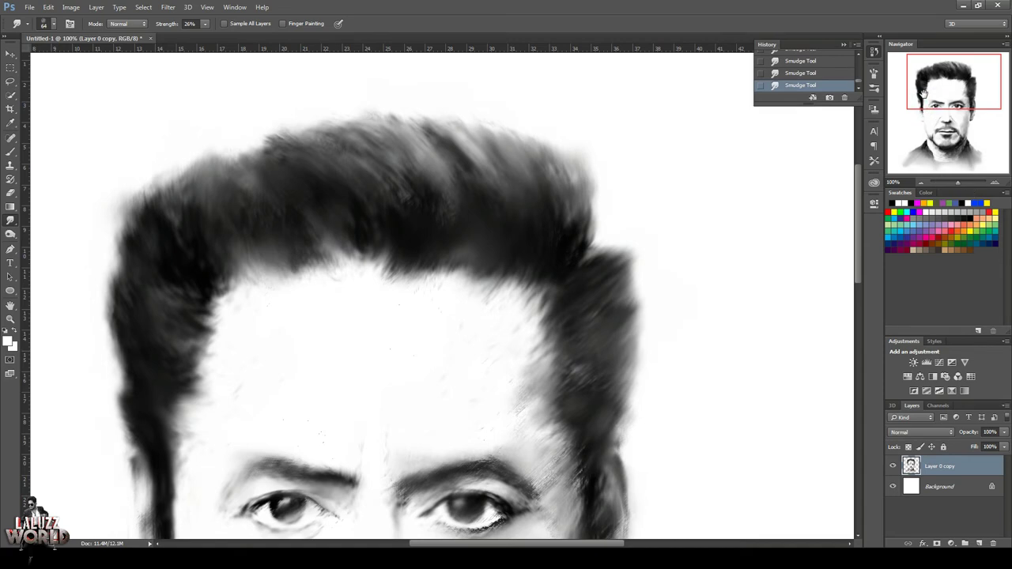
left_click_drag(946, 76, 951, 92)
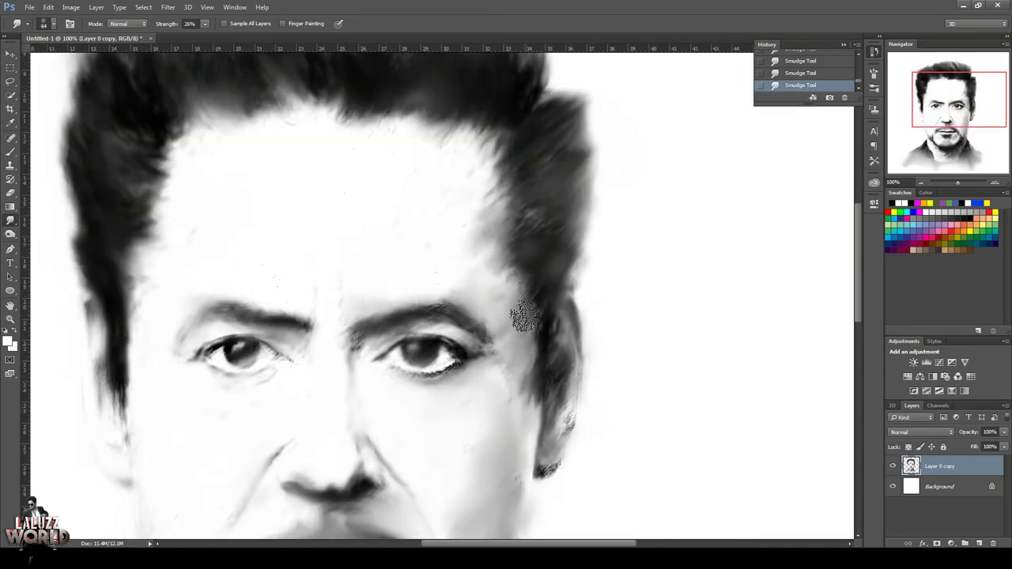
key("bracketleft")
key("bracketleft")
key("bracketleft")
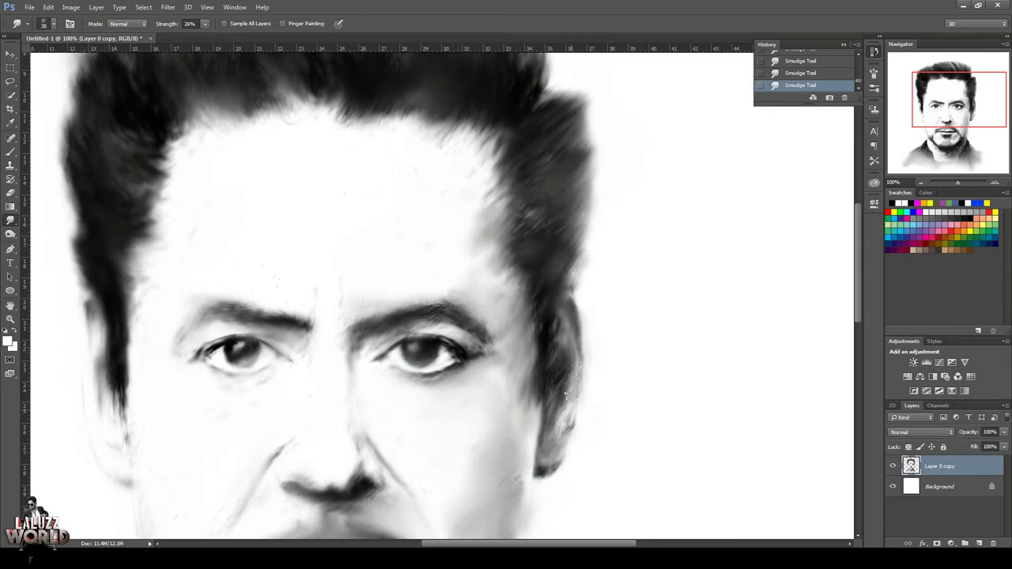
scroll(532, 260, "down", 3)
scroll(253, 362, "down", 5)
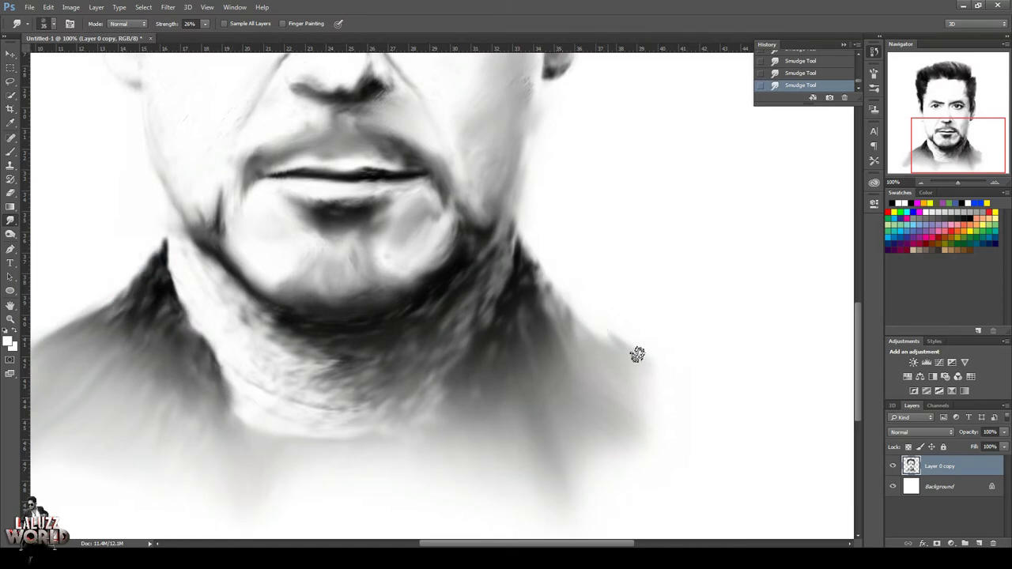
left_click(922, 182)
left_click(922, 182)
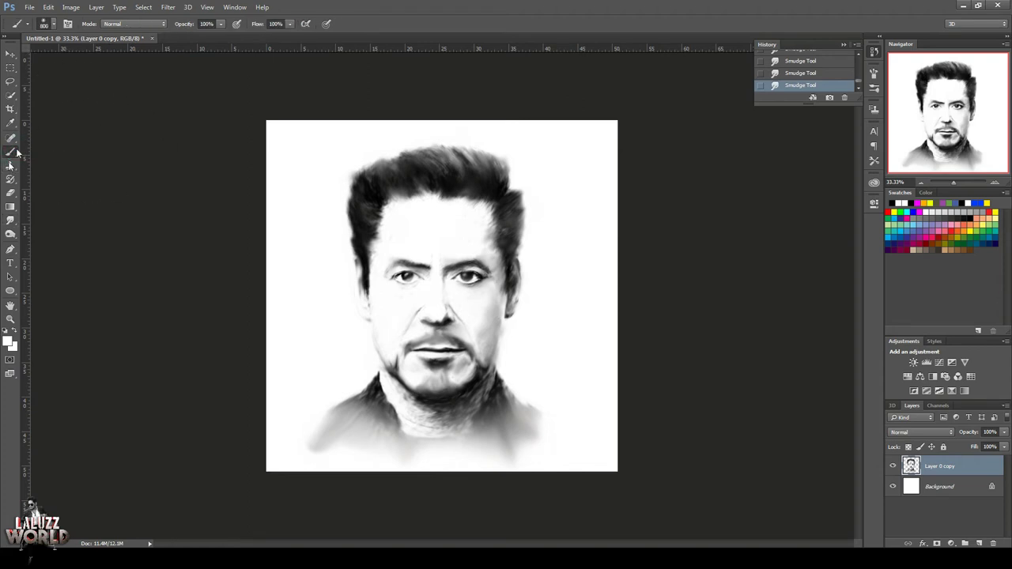
Switch the brush to the 65 px preset.
left_click(54, 25)
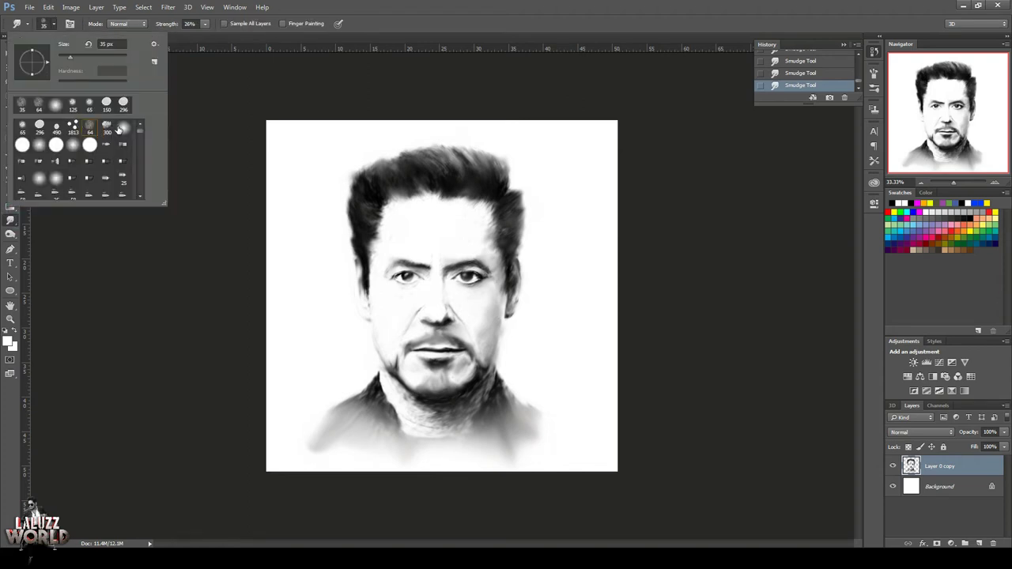
left_click(21, 127)
left_click(451, 413)
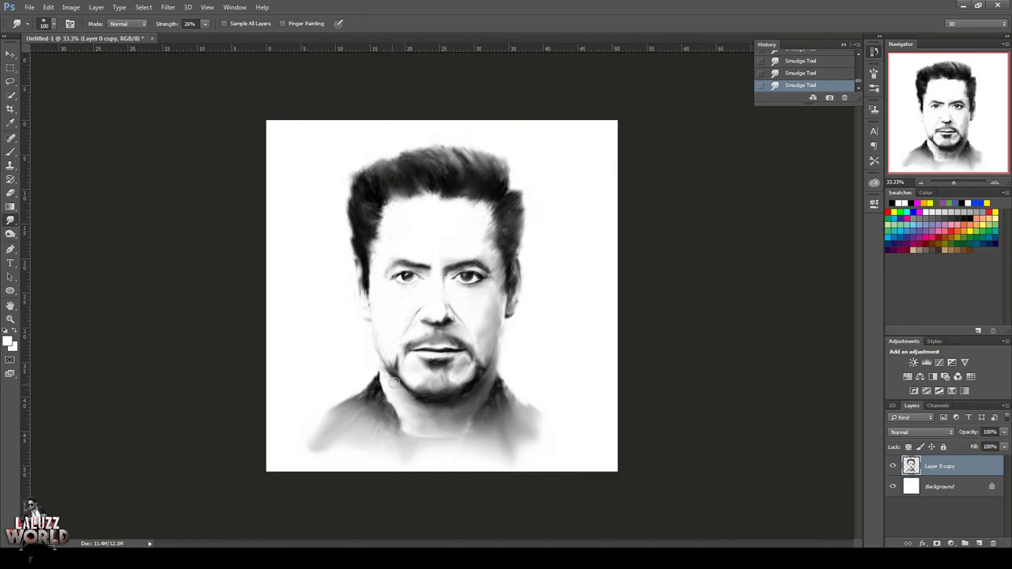
Zoom out and turn off the visibility of Layer 0 copy.
left_click(920, 182)
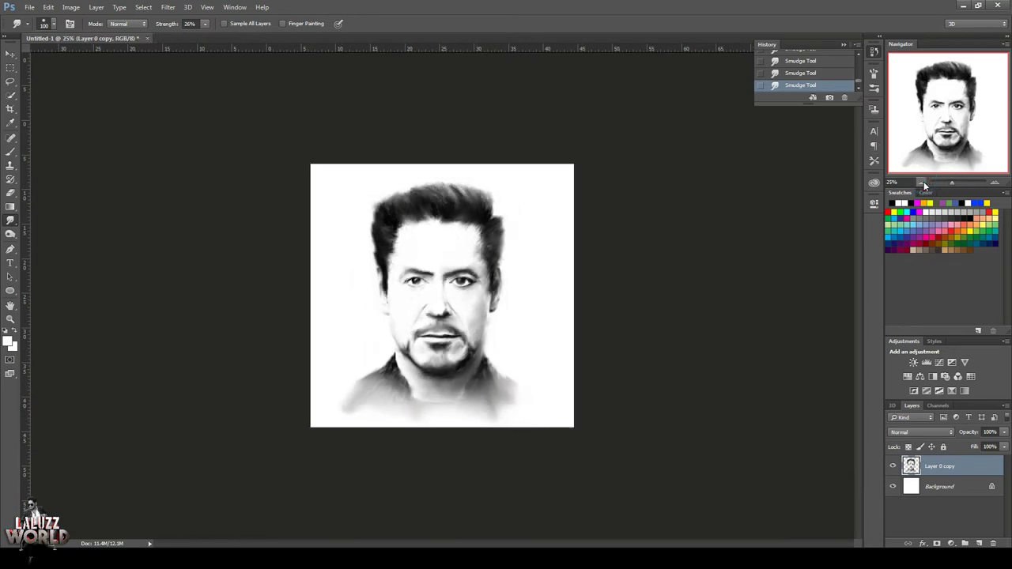
key("v")
left_click(892, 466)
Drop the spiral notebook PNG onto the canvas and commit its placement.
double_click(334, 6)
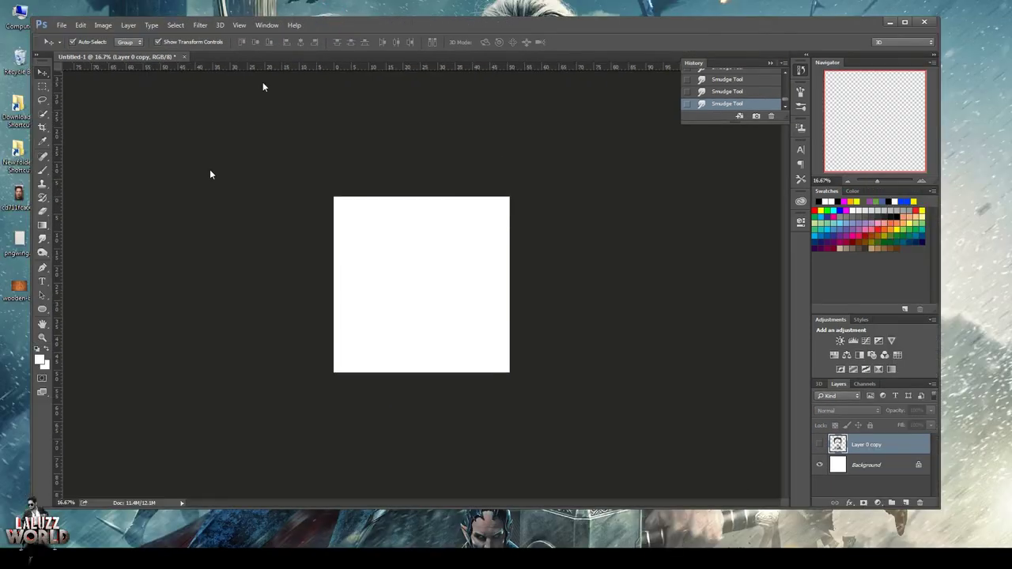
left_click_drag(17, 241, 429, 322)
key("super+Up")
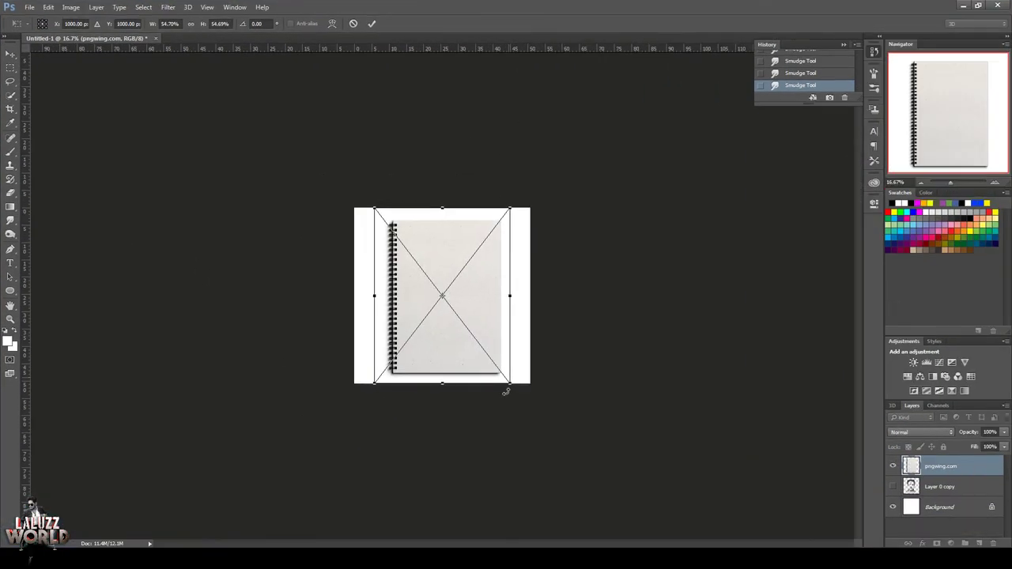
left_click_drag(510, 383, 513, 386)
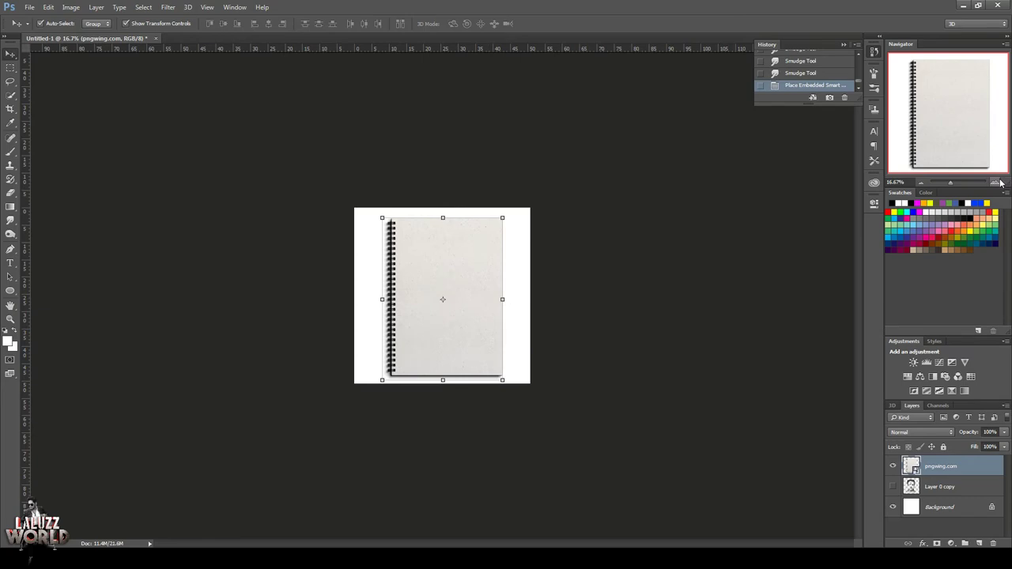
left_click(996, 183)
left_click(996, 183)
right_click(930, 472)
left_click(826, 235)
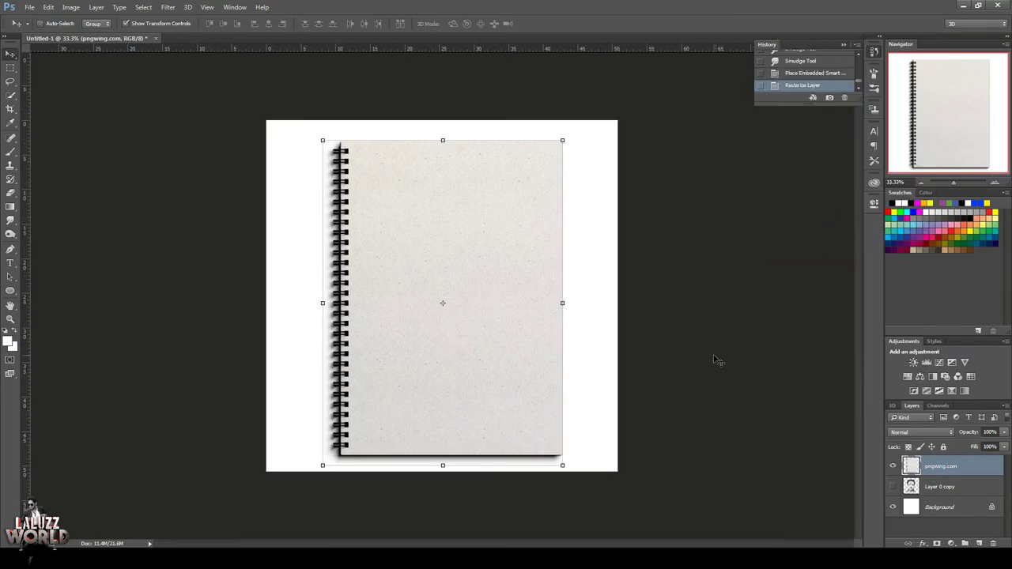
Save the document as a Photoshop PSD file.
key("ctrl+s")
left_click(417, 330)
left_click(636, 177)
Show the portrait above the notebook and scale it to fit the notebook page.
left_click_drag(940, 487, 939, 462)
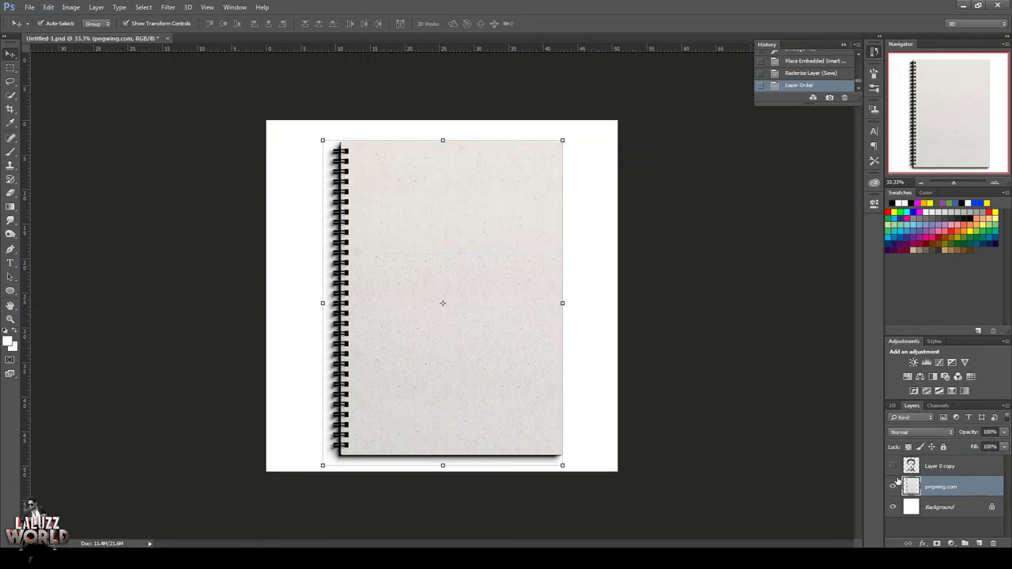
left_click(893, 466)
left_click_drag(452, 176, 459, 175)
key("ctrl+t")
left_click_drag(575, 122, 558, 153)
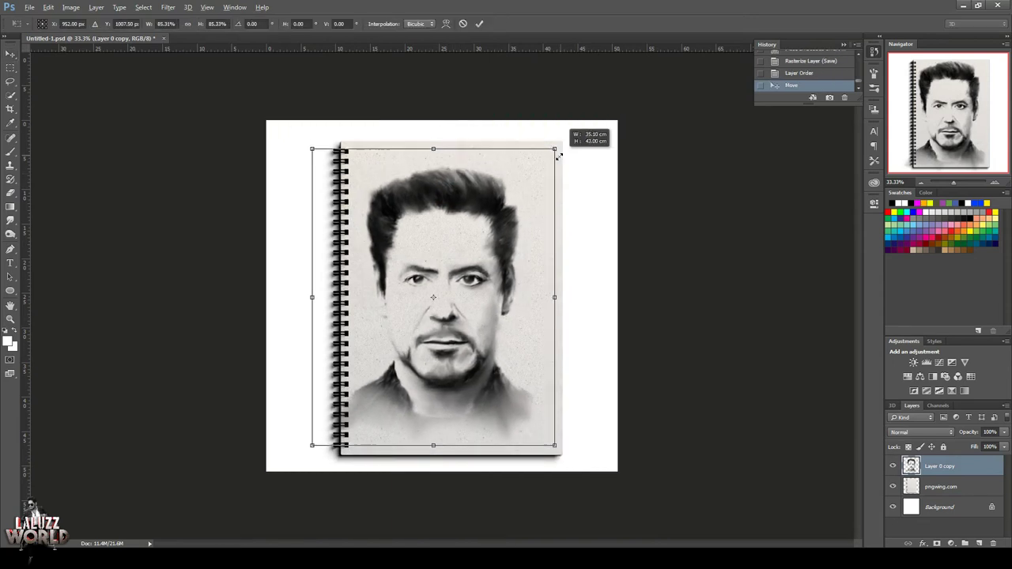
left_click_drag(479, 203, 490, 208)
left_click_drag(562, 152, 554, 149)
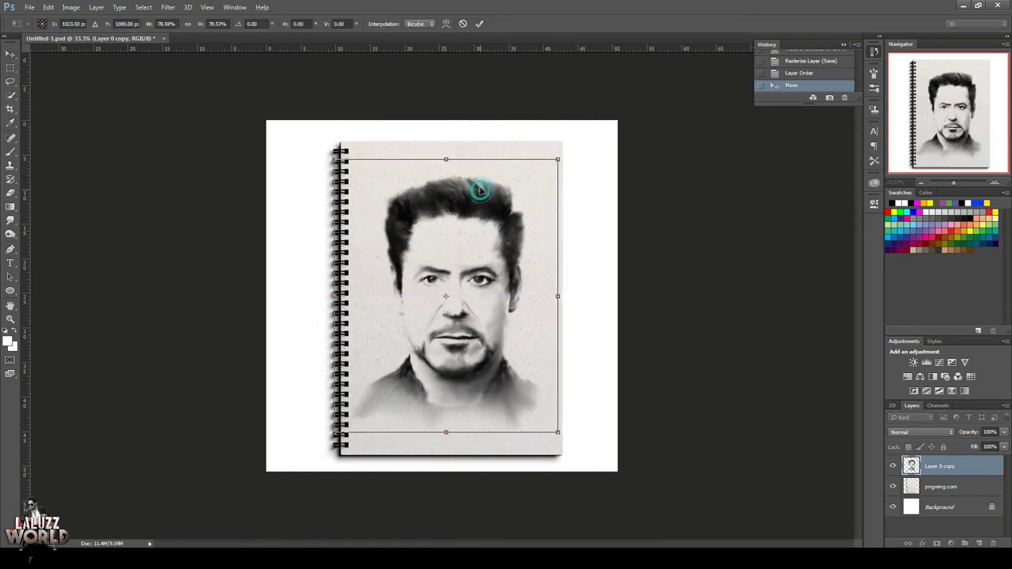
left_click_drag(463, 181, 478, 183)
key("Return")
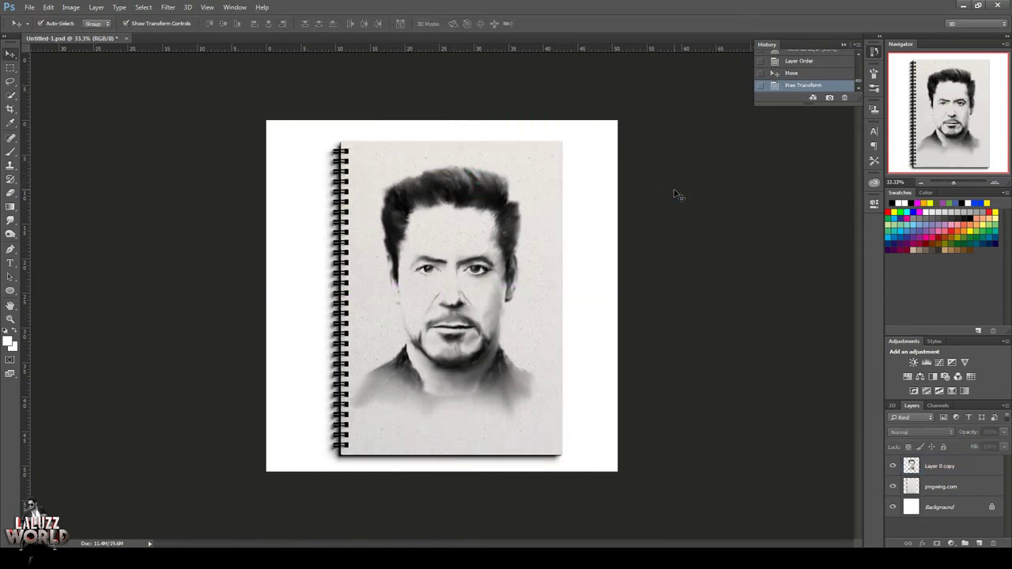
Rotate the portrait and notebook layers together by about -8.5°.
left_click(941, 486)
left_click(940, 466, "shift")
key("ctrl+t")
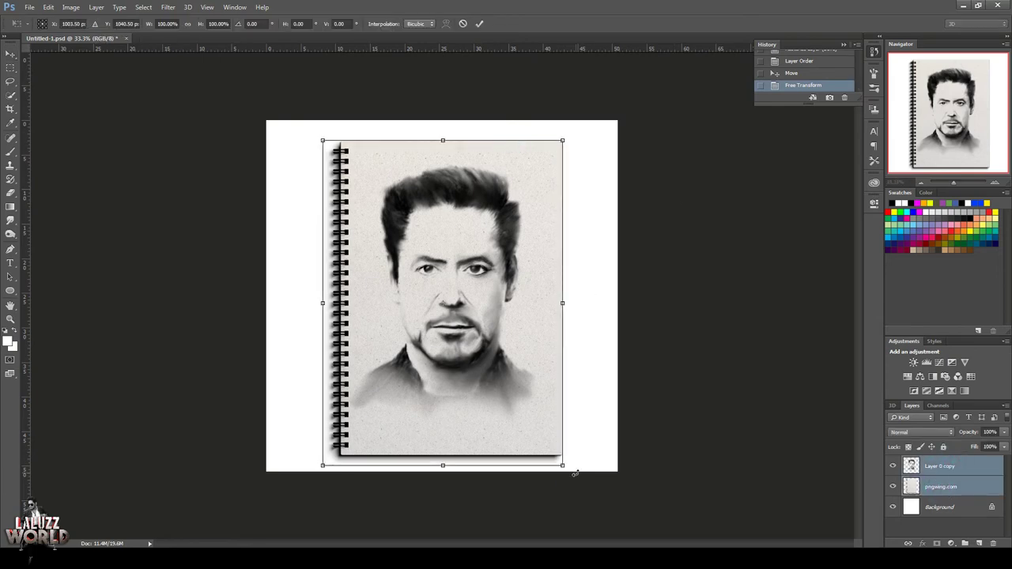
left_click_drag(574, 474, 611, 462)
key("Return")
Select only the portrait layer and zoom in on the notebook.
left_click(474, 215)
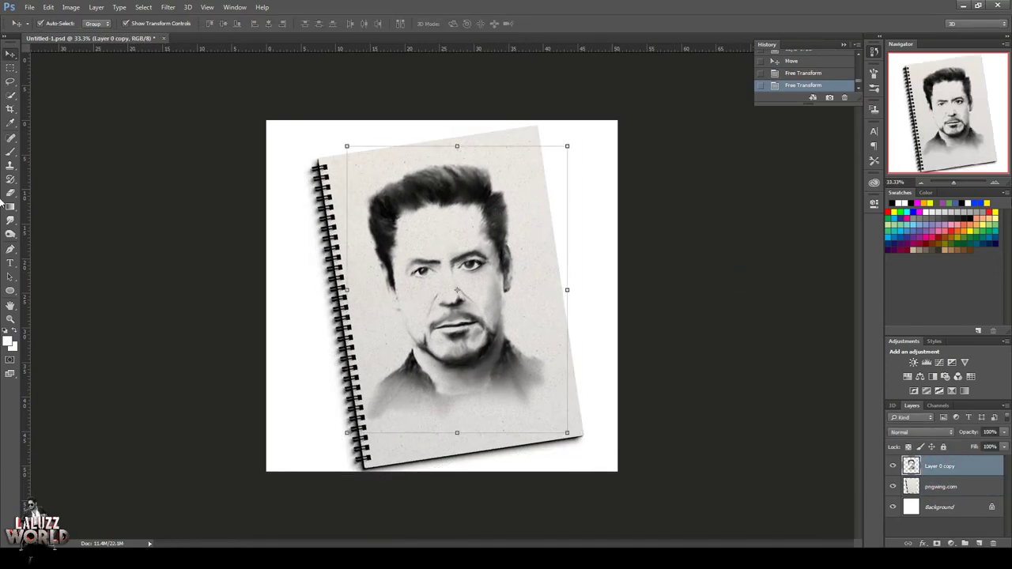
left_click(996, 185)
scroll(786, 481, "up", 2)
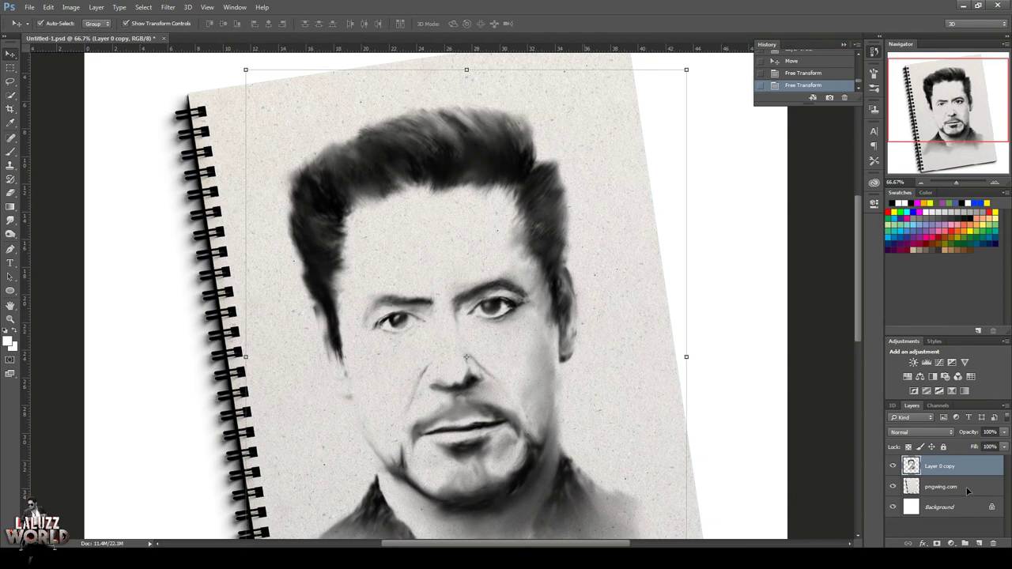
left_click(168, 7)
Preview the Grain filter in the Filter Gallery and browse Brush Strokes and Distort.
left_click(190, 45)
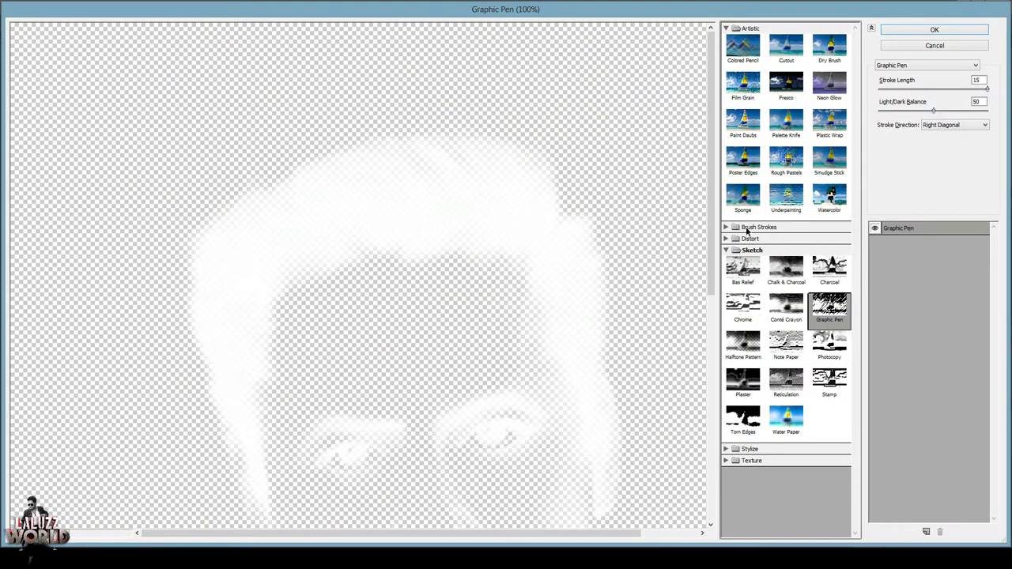
left_click(726, 460)
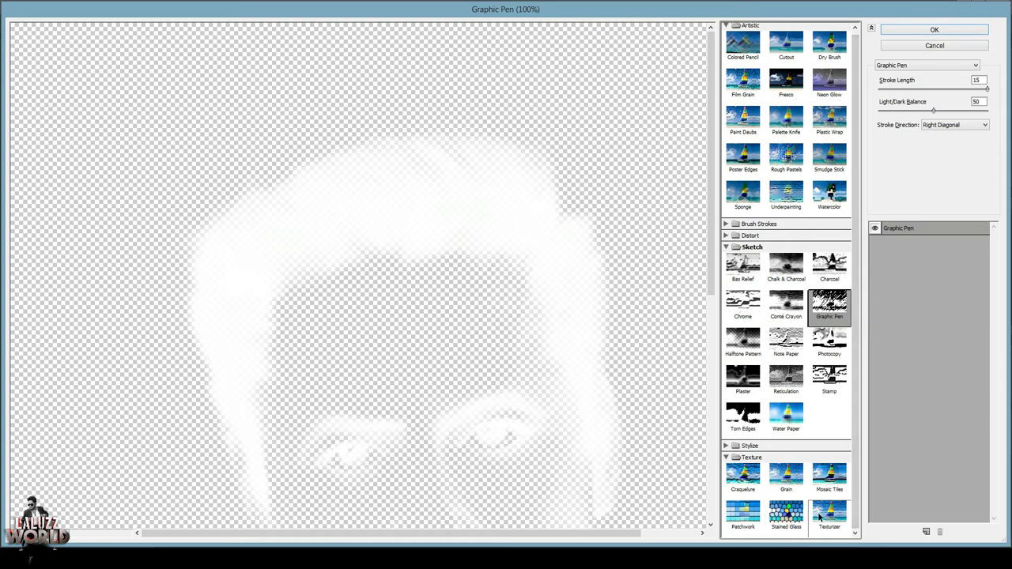
left_click(786, 476)
left_click(742, 225)
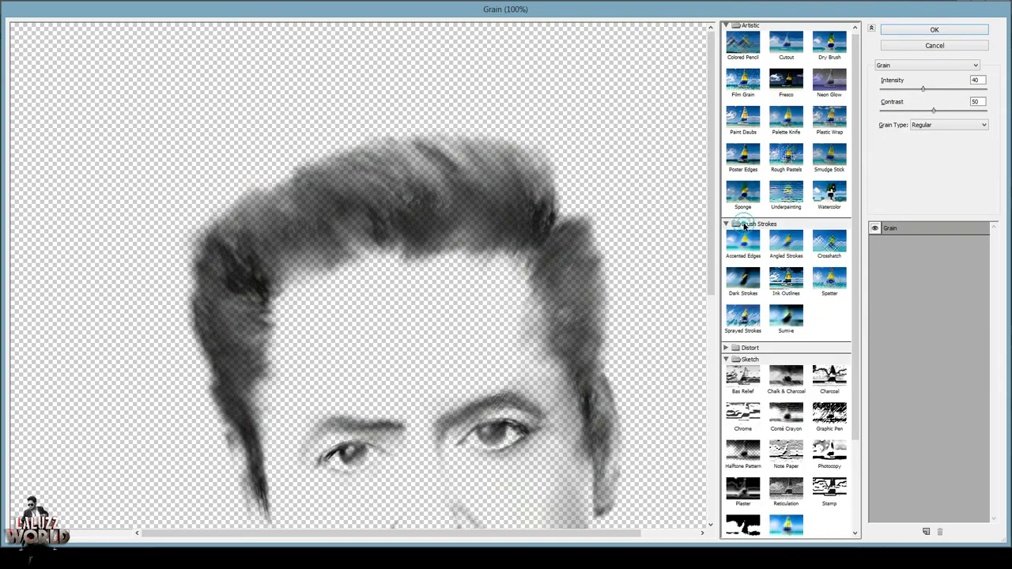
left_click(765, 350)
Preview Texturizer and Craquelure, cancel the gallery, and open Layer 0 copy's context menu.
scroll(823, 316, "down", 3)
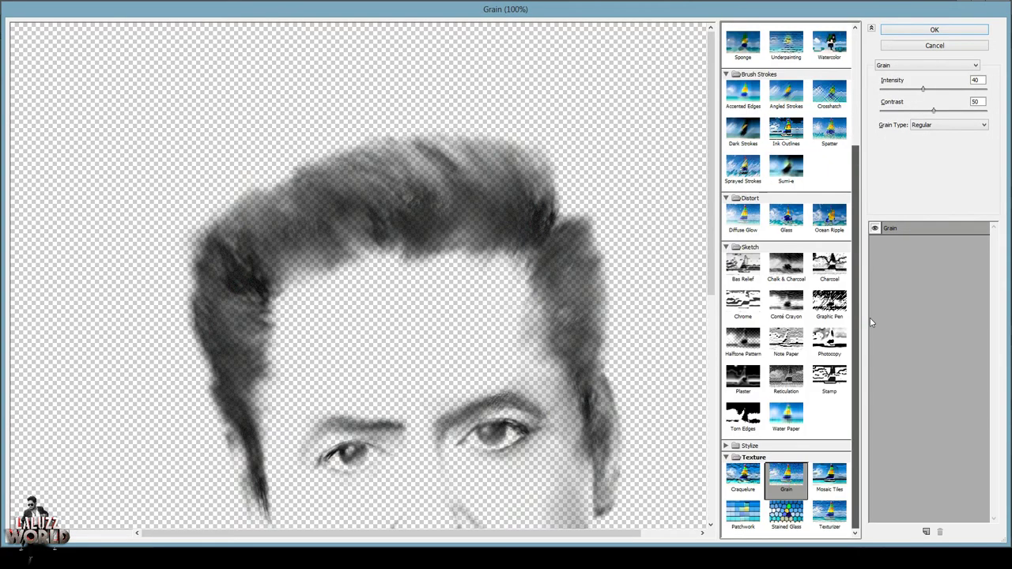
scroll(823, 395, "down", 3)
left_click(830, 518)
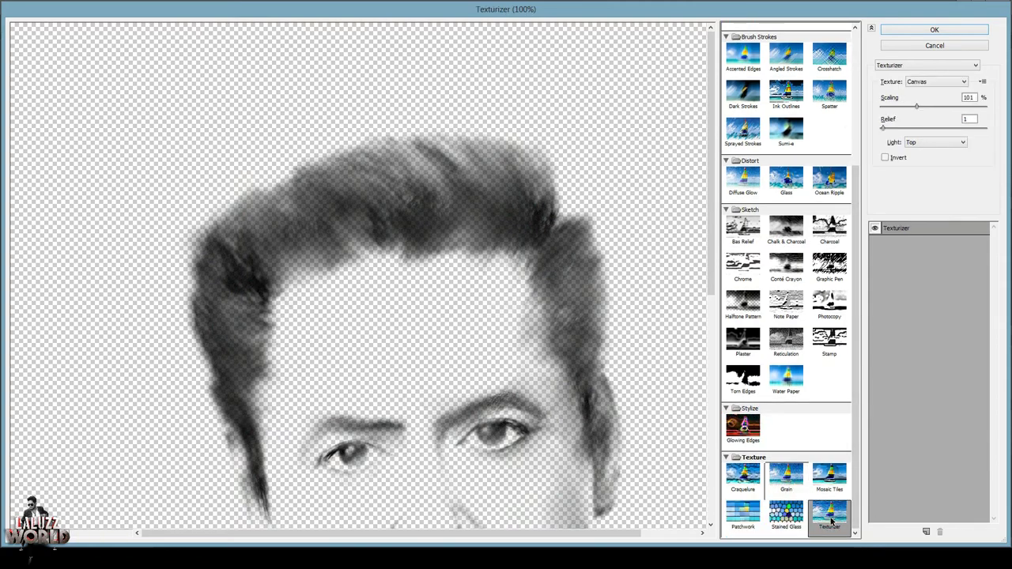
scroll(829, 152, "down", 5)
left_click(742, 483)
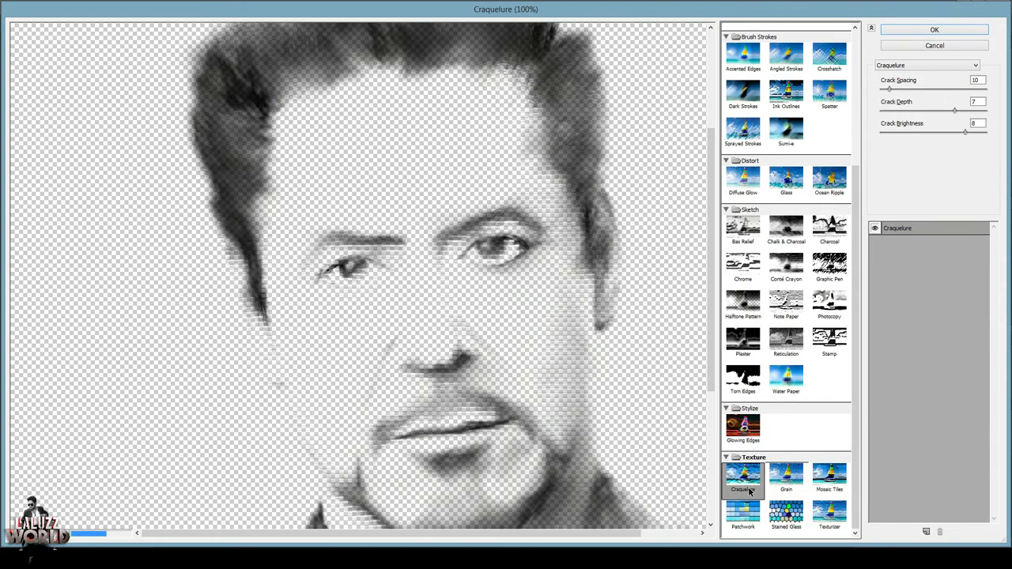
left_click(972, 46)
right_click(898, 480)
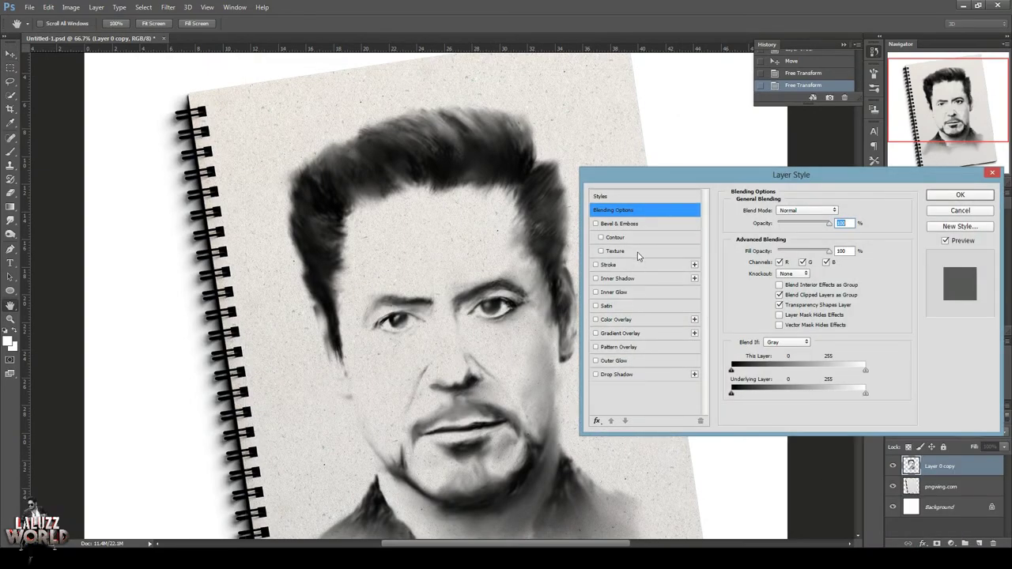
Load the Artists Brushes Canvas pattern set into the Layer Style texture picker.
left_click(616, 250)
left_click(786, 221)
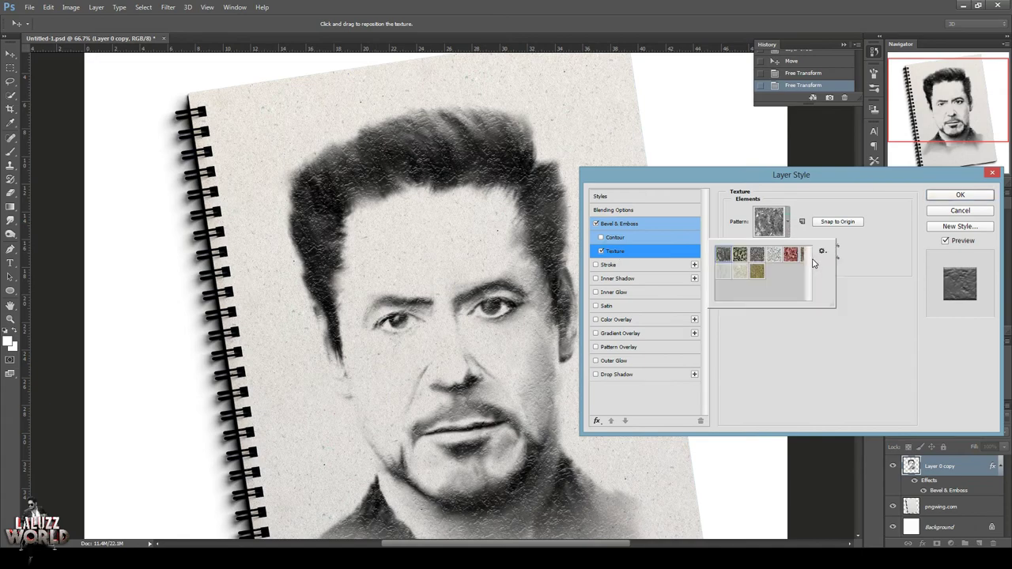
left_click(822, 251)
left_click(870, 429)
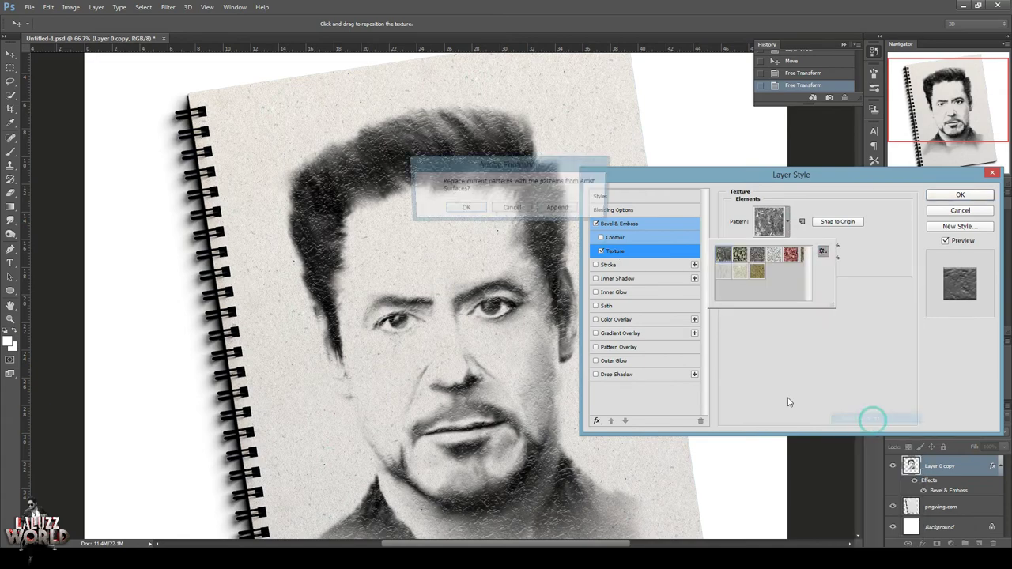
key("Return")
Apply a darker canvas texture at 39% scale with adjusted depth, then head to File > Open.
left_click(758, 269)
left_click(779, 282)
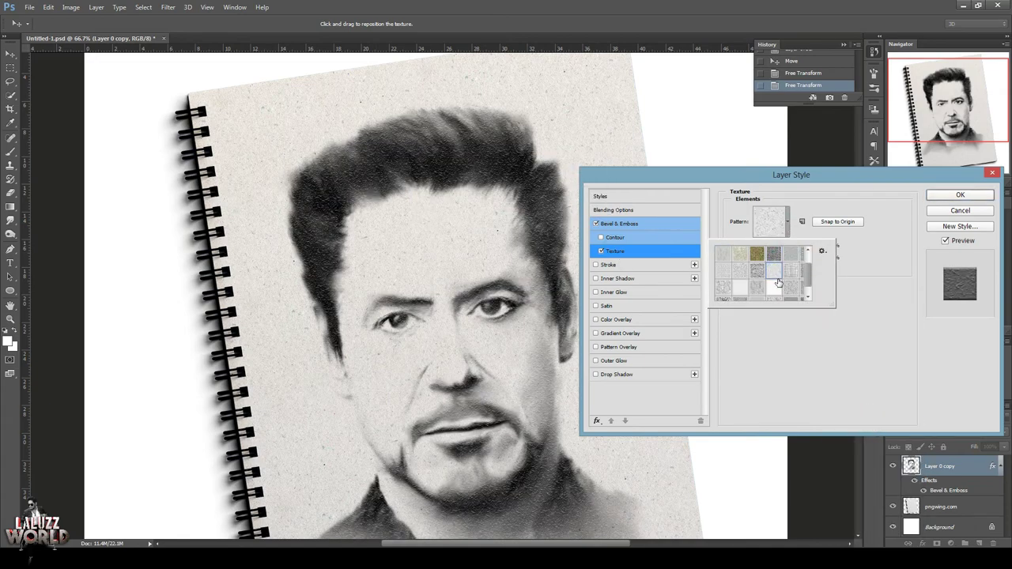
left_click(869, 237)
left_click_drag(779, 247, 758, 250)
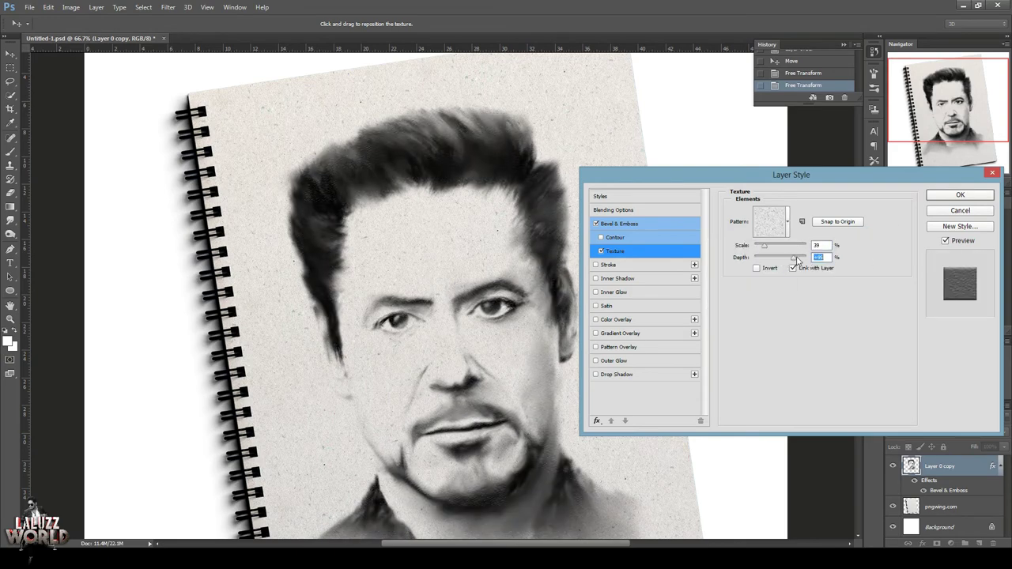
mouse_move(797, 261)
left_mouse_down()
mouse_move(763, 262)
mouse_move(781, 266)
left_mouse_up()
left_click(787, 224)
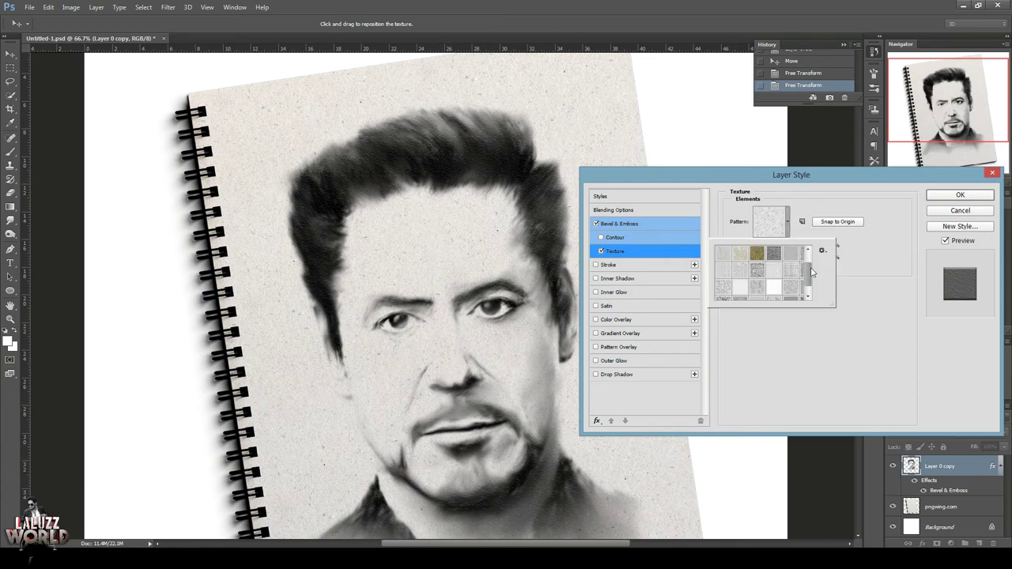
left_click(721, 296)
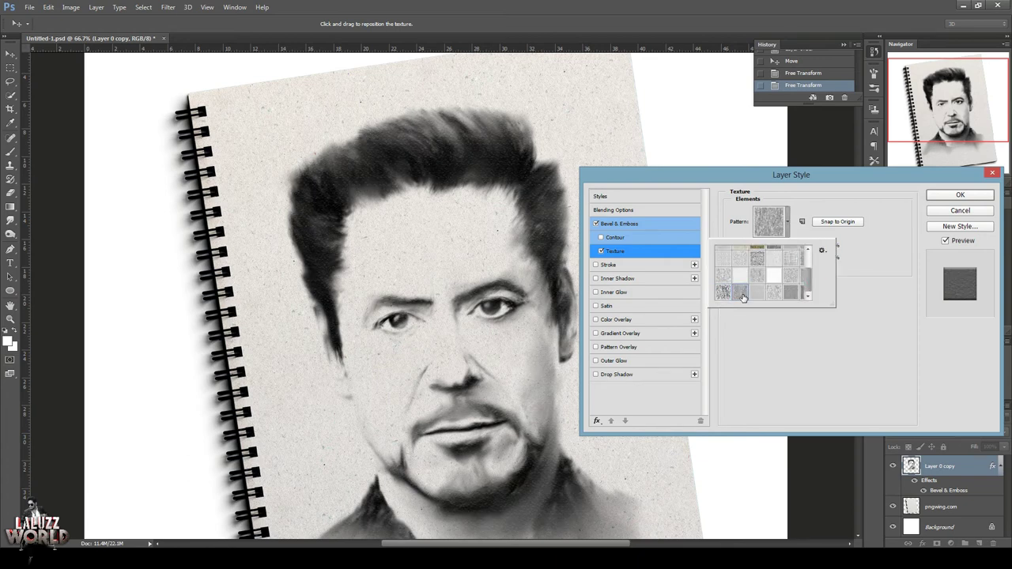
left_click(961, 196)
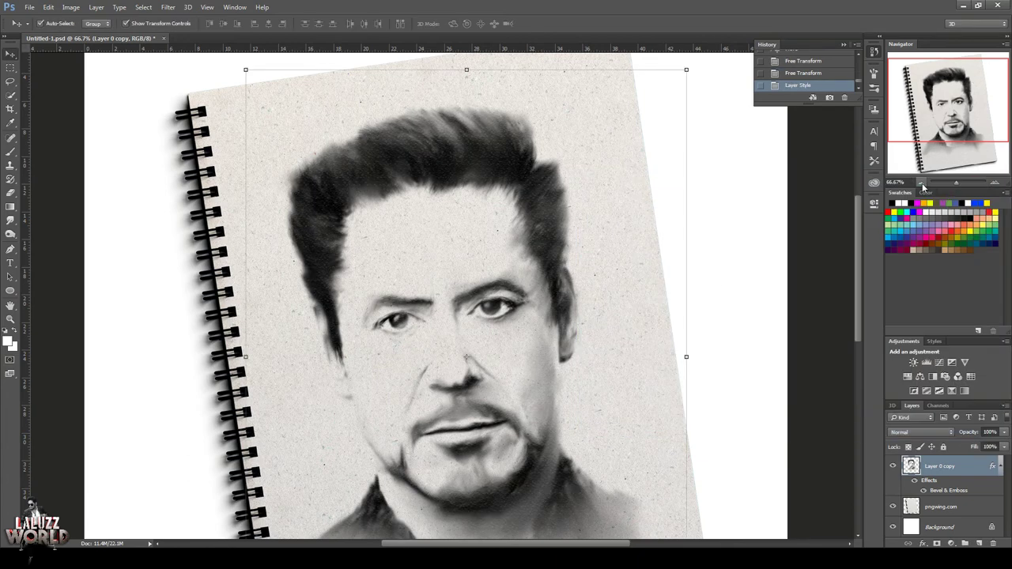
left_click(920, 182)
left_click(920, 183)
left_click(30, 7)
Open the wooden-background image and drag it into the Untitled portrait document.
left_click(48, 34)
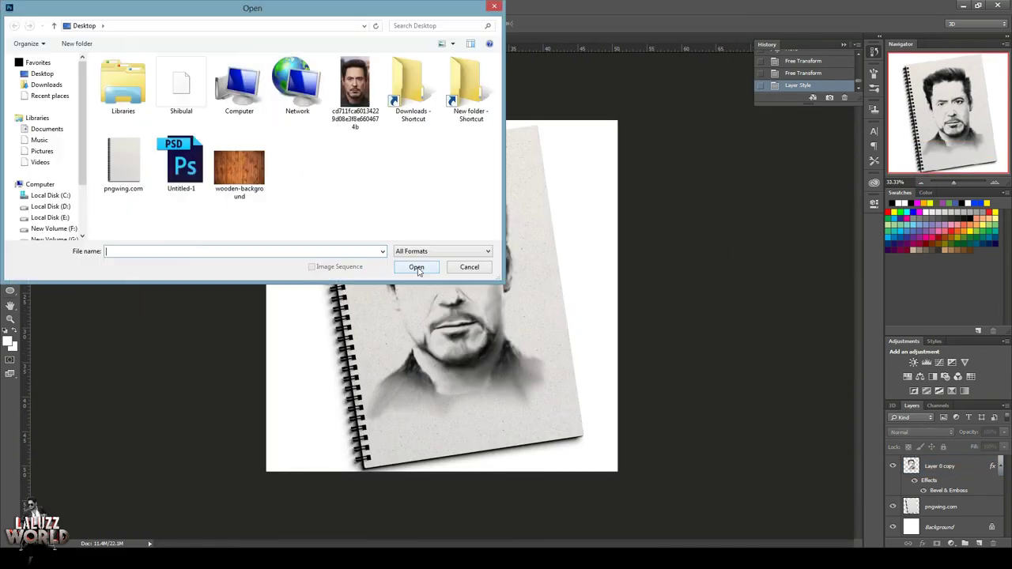
left_click(239, 166)
left_click(416, 268)
left_click_drag(214, 56, 596, 60)
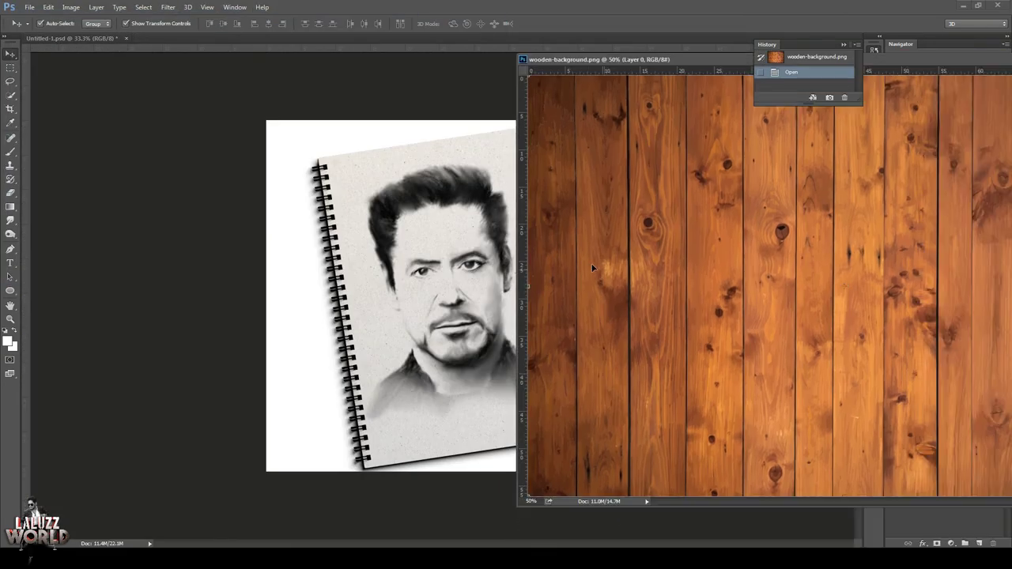
left_click_drag(593, 268, 250, 330)
Close the wood file and scale Layer 1 to about 203% to fill the canvas.
left_click(694, 63)
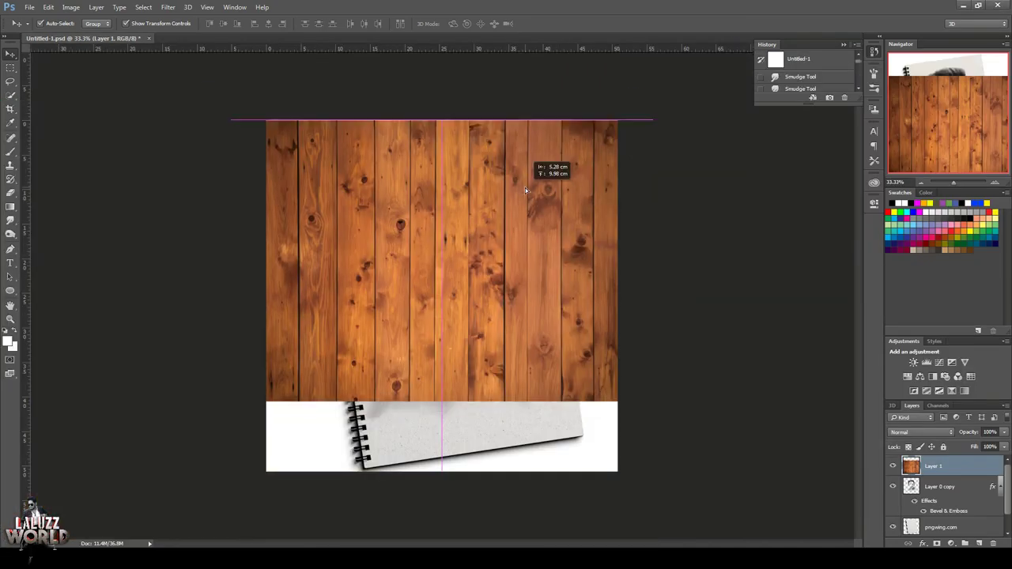
key("ctrl+t")
left_click_drag(638, 413, 860, 534)
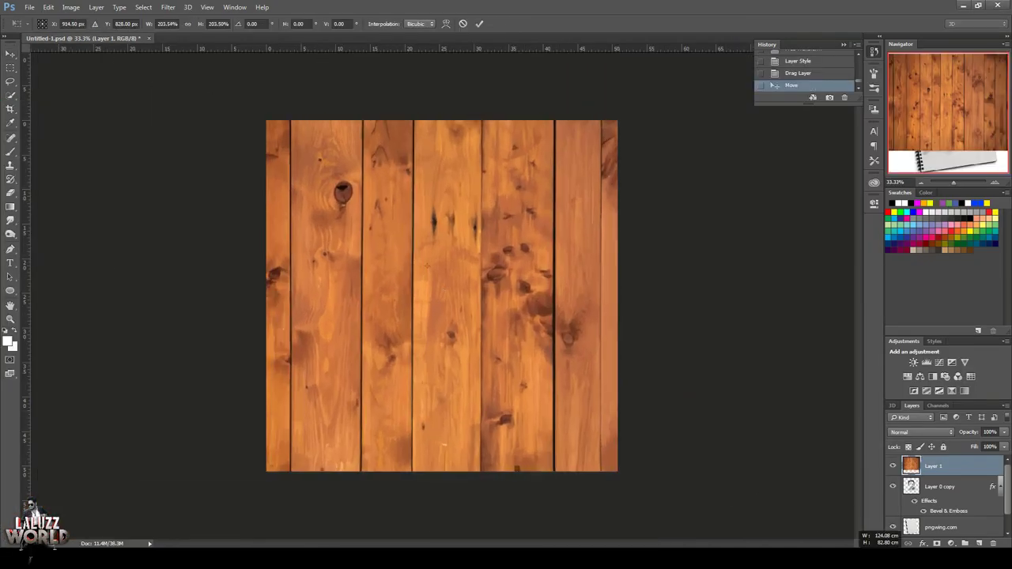
key("Return")
left_click_drag(937, 466, 962, 506)
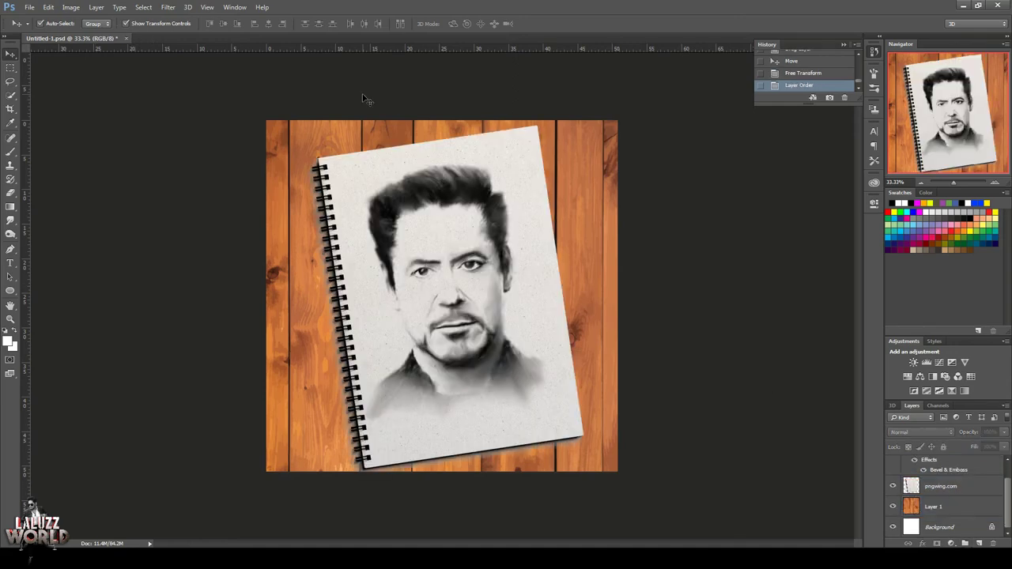
Duplicate the pngwing.com notebook layer and clip a Hue/Saturation adjustment to it.
left_click(953, 487)
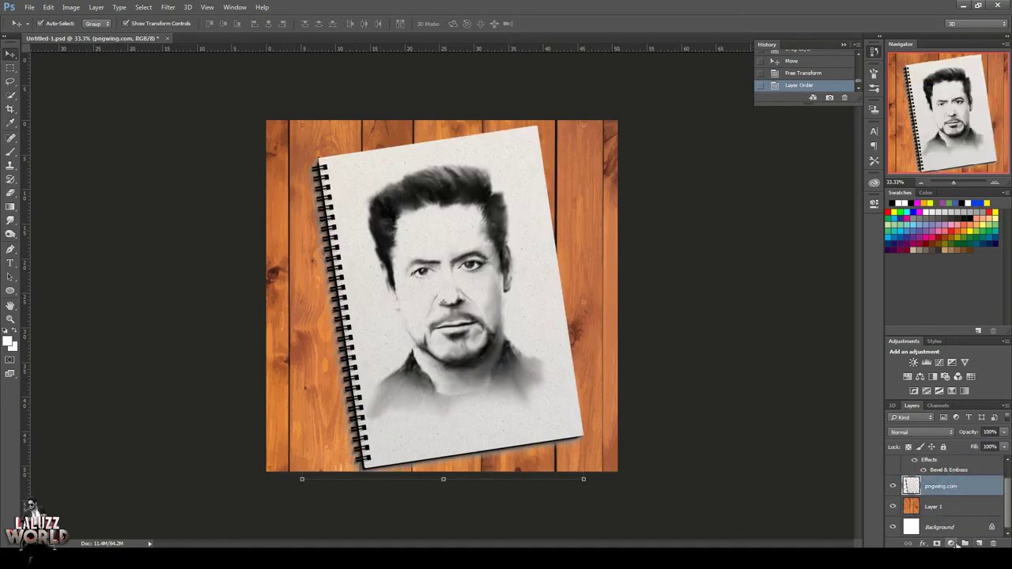
left_click_drag(978, 493, 978, 544)
left_click(951, 543)
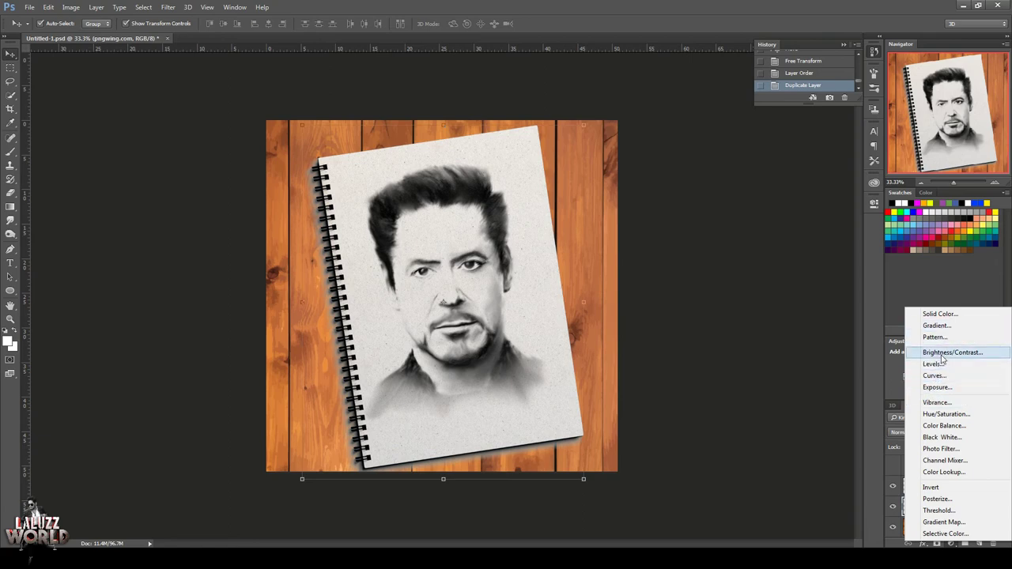
left_click(946, 414)
left_click(794, 316)
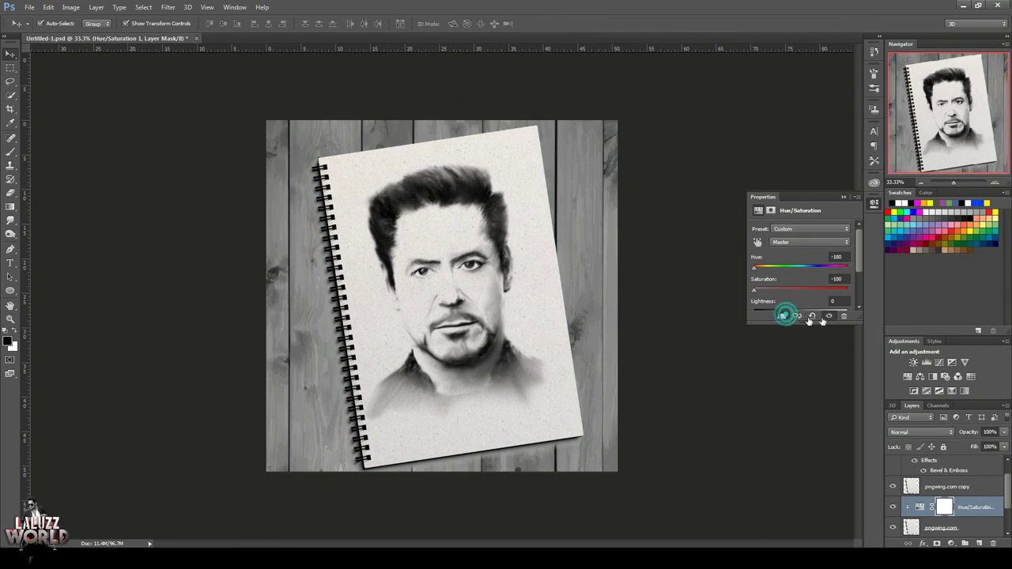
Set Hue/Saturation Lightness to -100 to blacken the notebook, then select the bottom pngwing.com layer.
scroll(799, 261, "down", 2)
left_click_drag(799, 254, 703, 256)
left_click(875, 207)
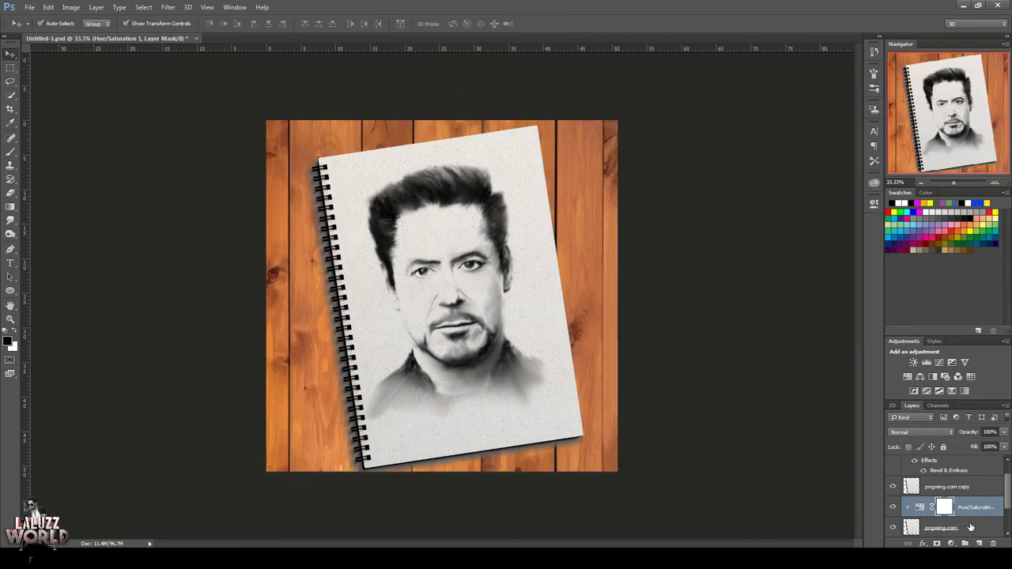
left_click(941, 528)
left_click(168, 7)
mouse_move(178, 163)
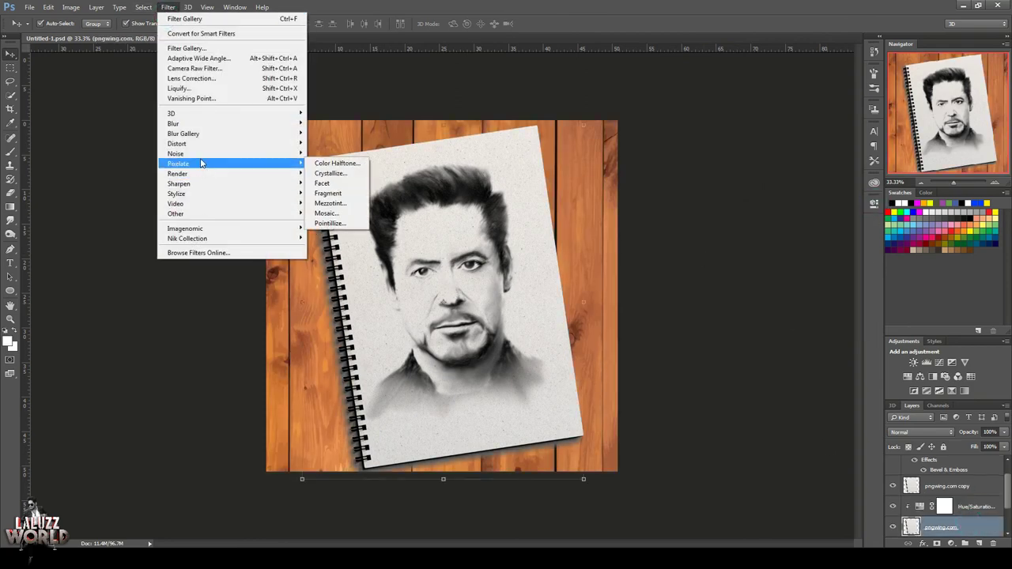
Gaussian-blur the blackened notebook and add a layer mask to pngwing.com copy.
left_click(336, 166)
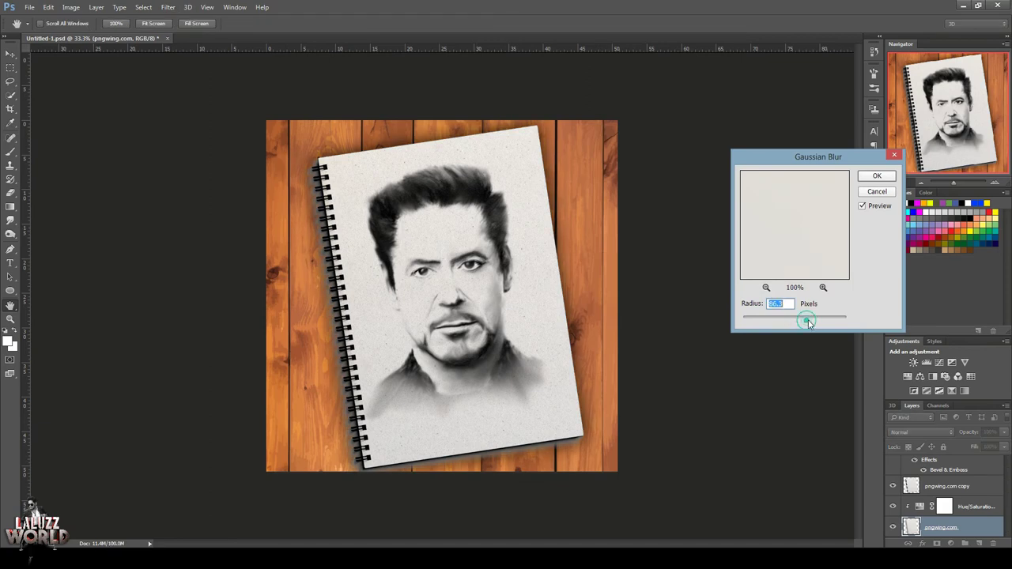
left_click(896, 181)
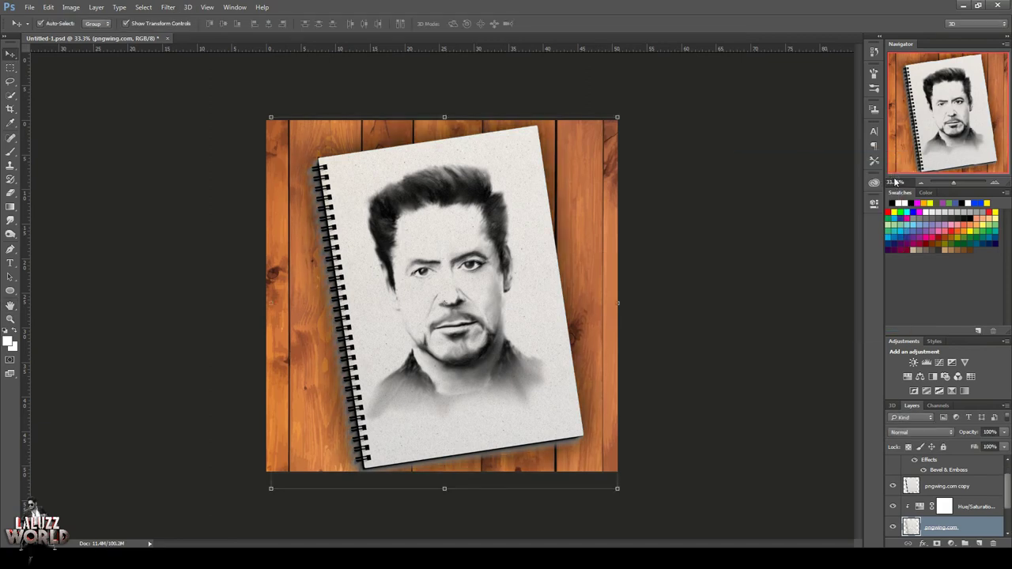
left_click(975, 484)
left_click(937, 543)
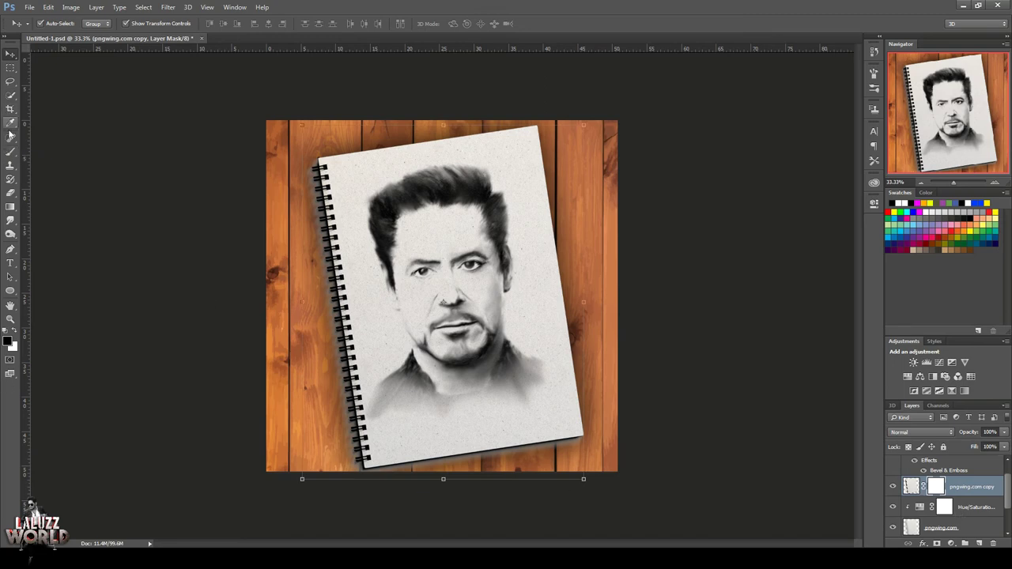
Magic-wand the shadow edge around the notebook and paint it out on the mask.
left_click_drag(15, 98, 56, 108)
left_click(580, 472)
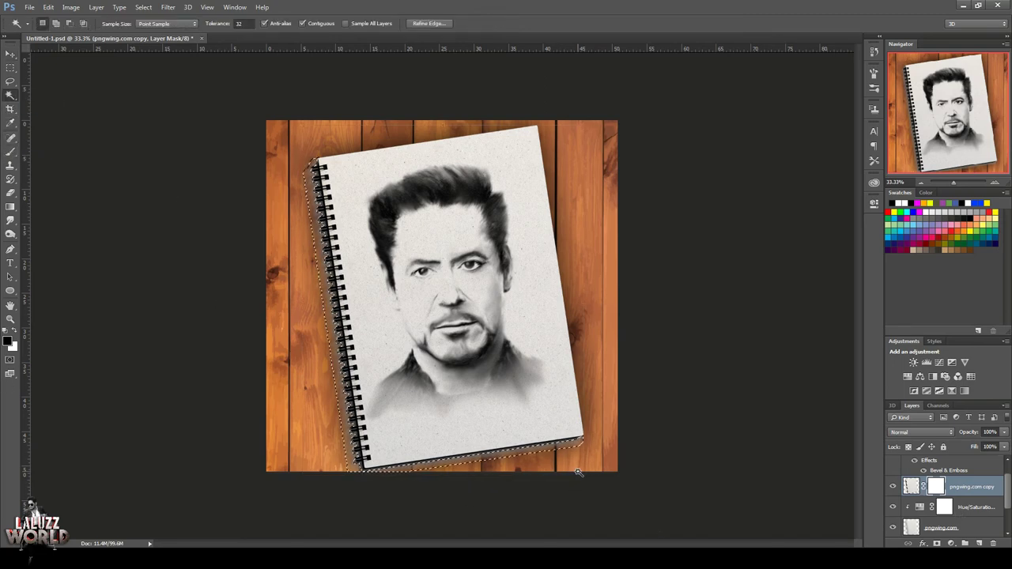
left_click(10, 151)
left_click_drag(308, 249, 348, 340)
key("m")
left_click(52, 106)
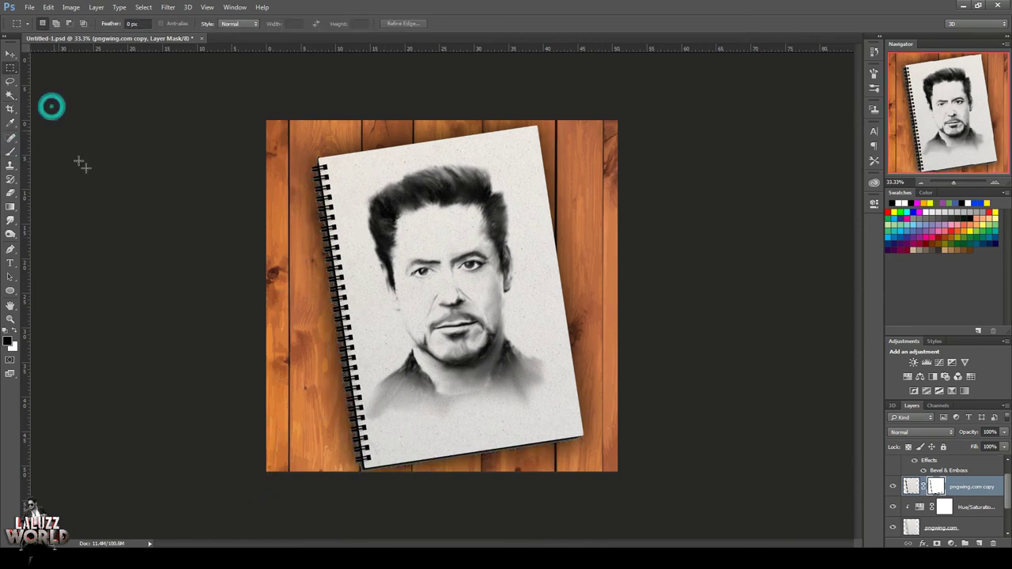
Merge Hue/Saturation 1 and pngwing.com into a single shadow layer.
left_click(969, 528)
left_click(968, 506, "ctrl")
right_click(968, 507)
left_click(949, 338)
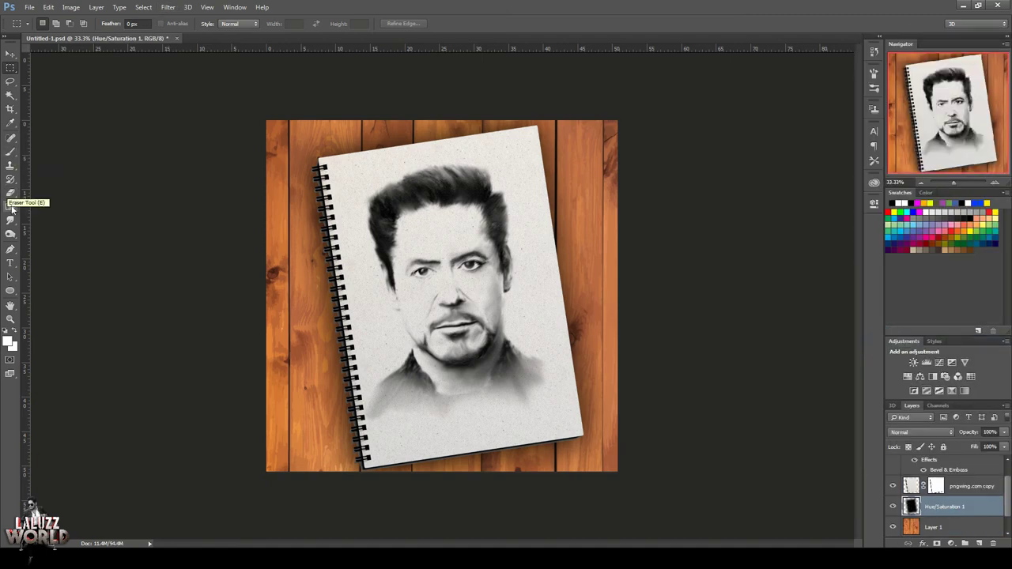
left_click(11, 204)
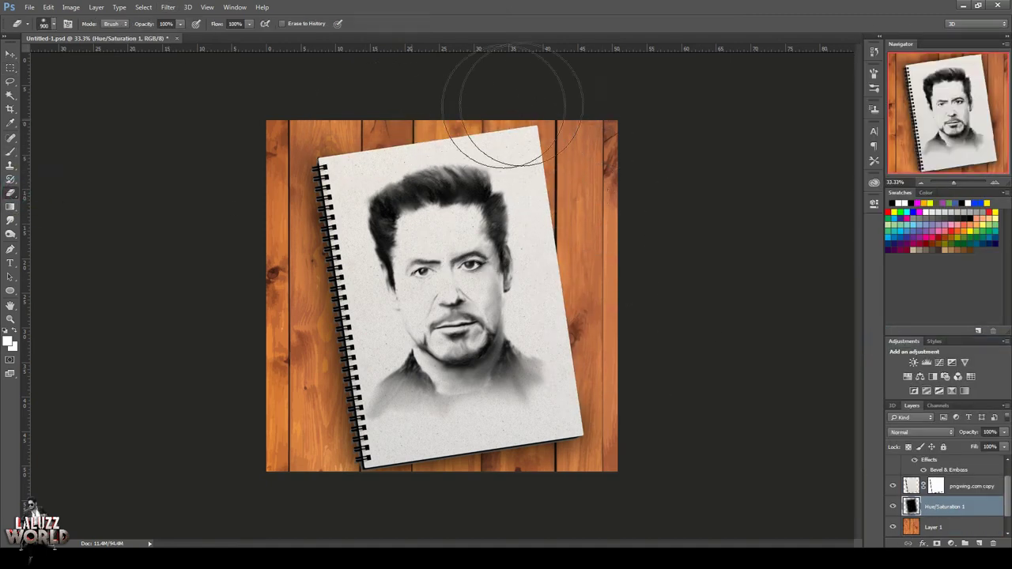
Try a Curves adjustment above Layer 0 copy, then delete Curves 1.
left_click(12, 53)
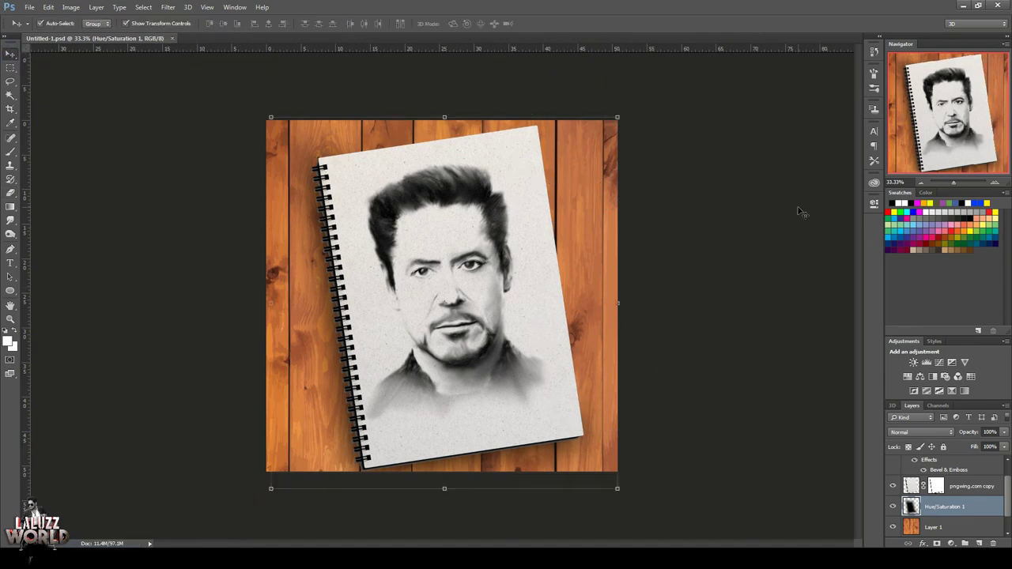
scroll(952, 487, "up", 2)
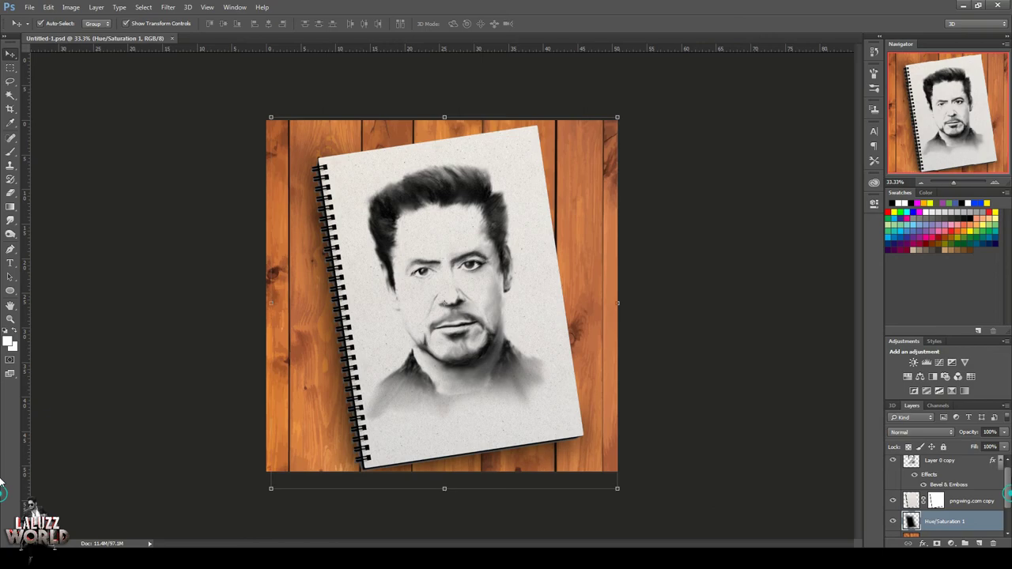
left_click(976, 467)
left_click(951, 543)
left_click(934, 377)
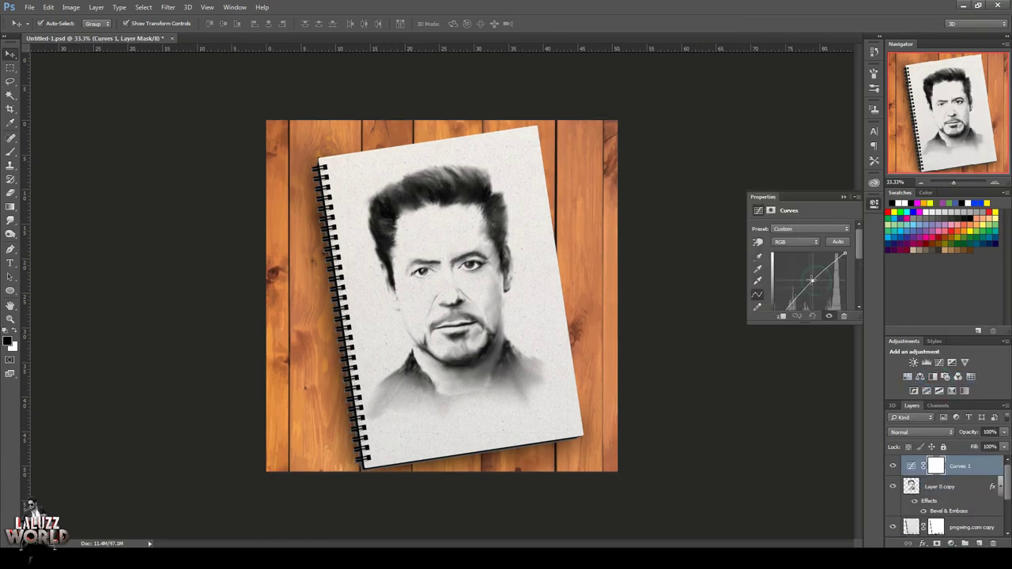
left_click_drag(824, 268, 823, 287)
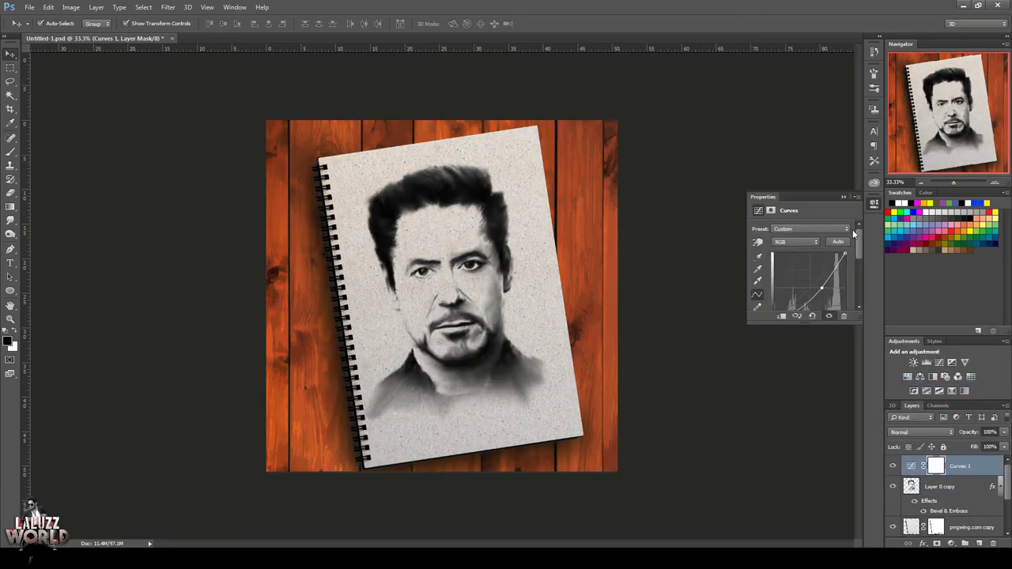
left_click(843, 315)
left_click(459, 208)
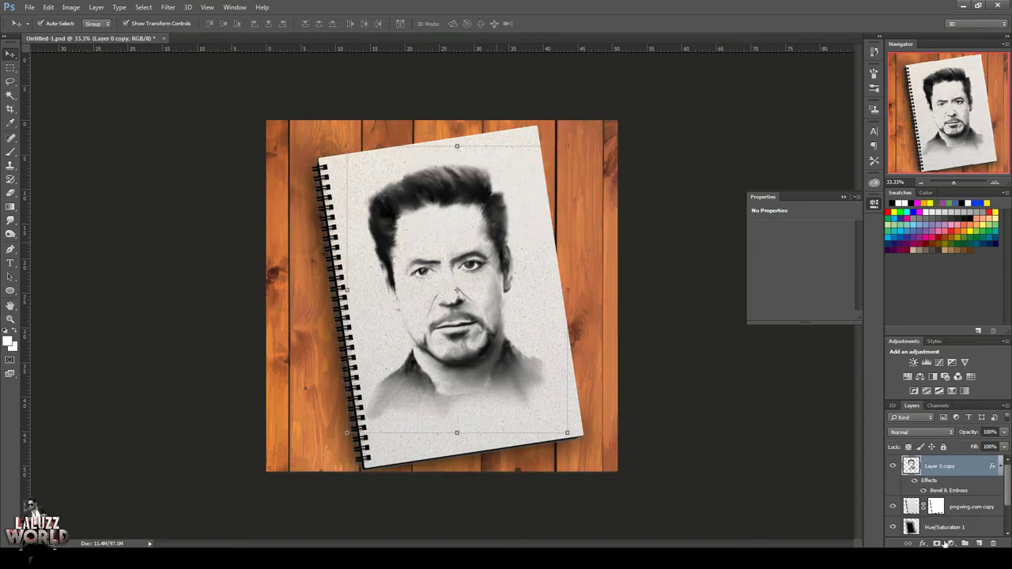
Add a Brightness/Contrast adjustment layer with brightness -123.
left_click(951, 544)
left_click(951, 357)
left_click_drag(797, 255, 762, 258)
left_click(979, 543)
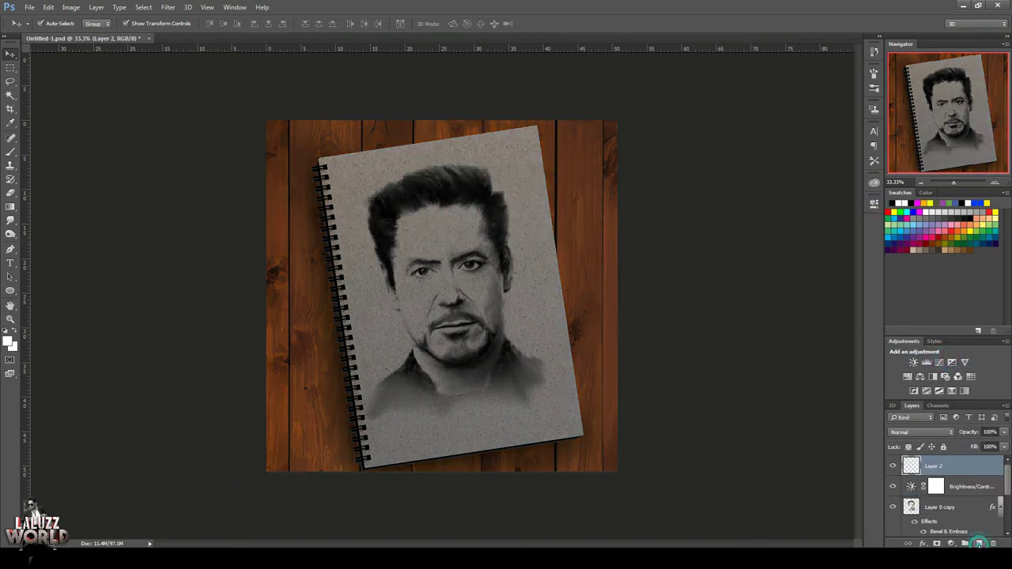
left_click(10, 153)
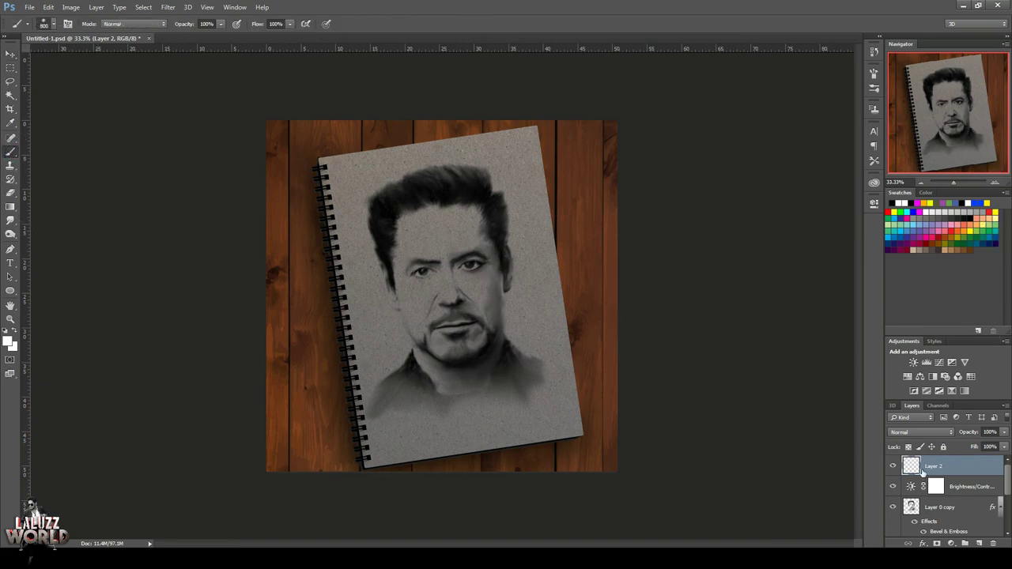
left_click_drag(933, 466, 993, 543)
Paint black over the face on its mask with a 1200 px brush, then save.
key("x")
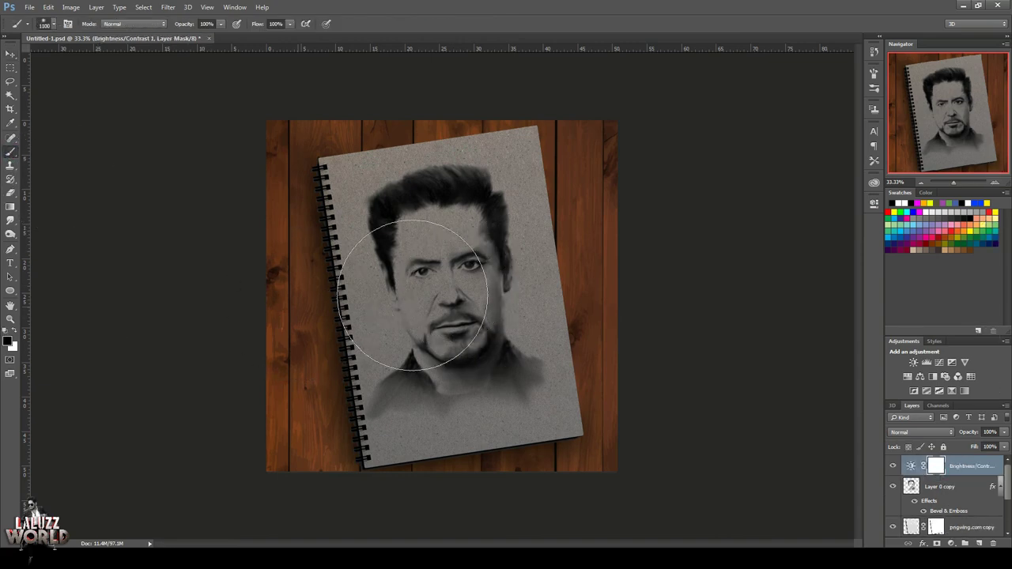
key("bracketright")
key("bracketright")
key("bracketright")
left_click(510, 207)
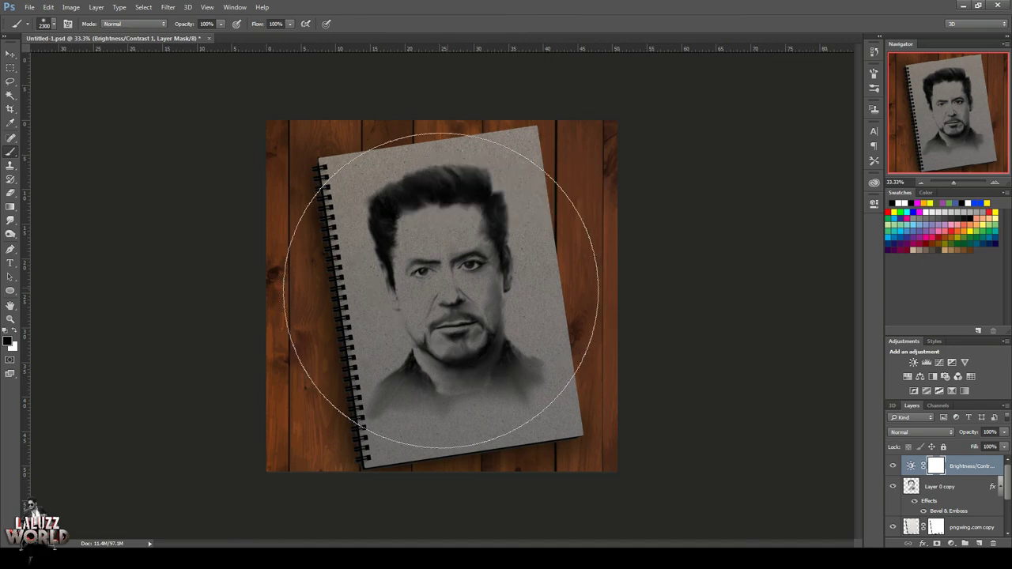
key("bracketleft")
key("bracketleft")
key("bracketleft")
mouse_move(447, 298)
left_mouse_down()
mouse_move(404, 262)
mouse_move(442, 235)
mouse_move(475, 293)
mouse_move(429, 385)
mouse_move(142, 218)
left_mouse_up()
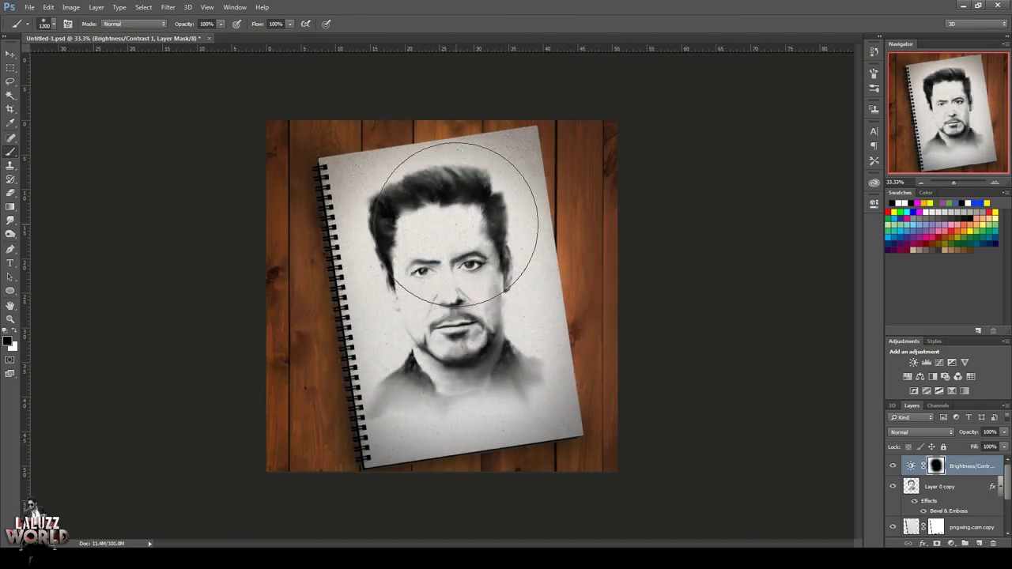
key("v")
key("ctrl+s")
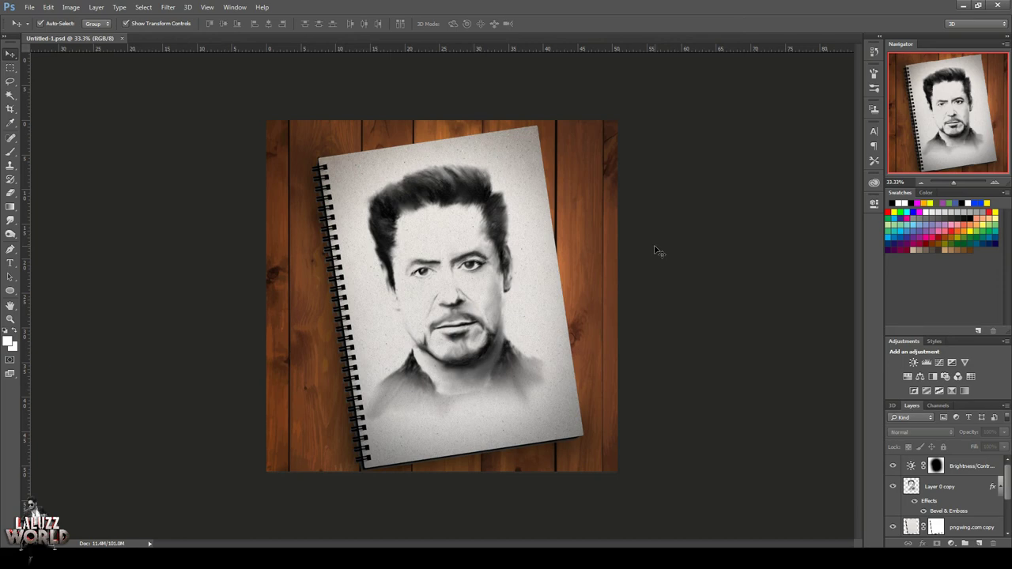
Add an unclipped Photo Filter layer using Warming Filter (LBA) at 75% density.
left_click(965, 467)
left_click(951, 543)
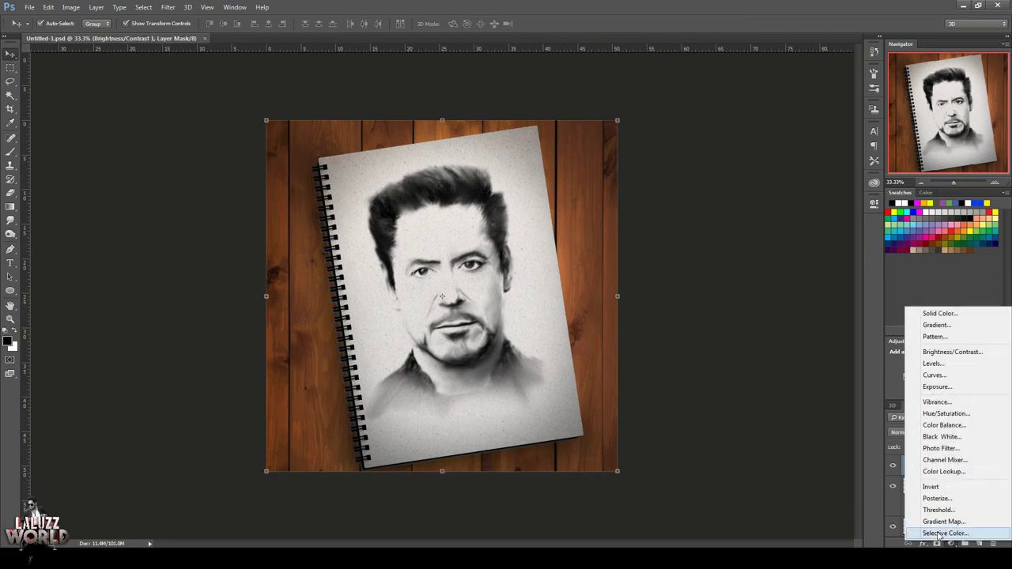
left_click(933, 447)
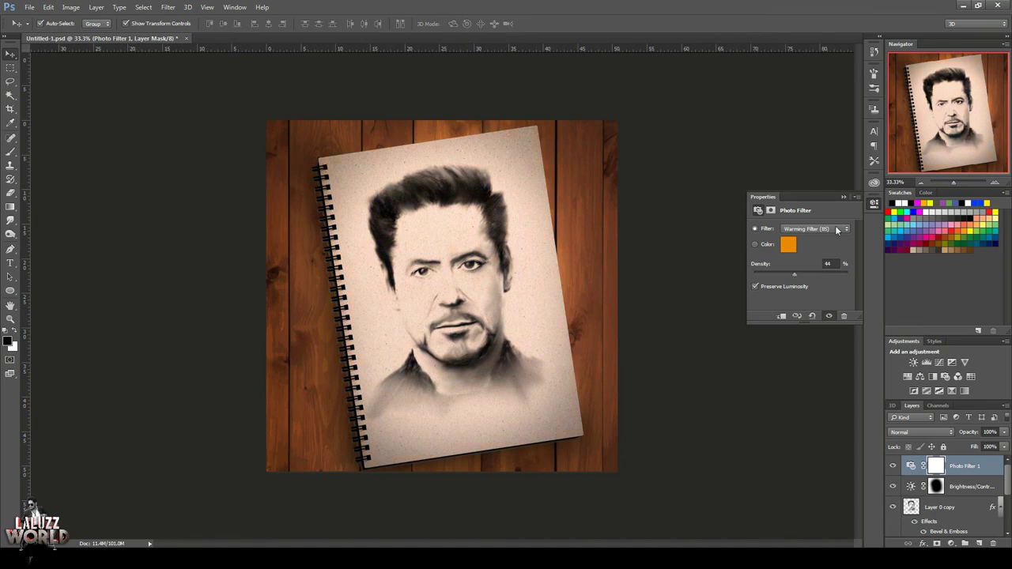
left_click(836, 229)
left_click_drag(796, 273, 806, 277)
left_click(782, 317)
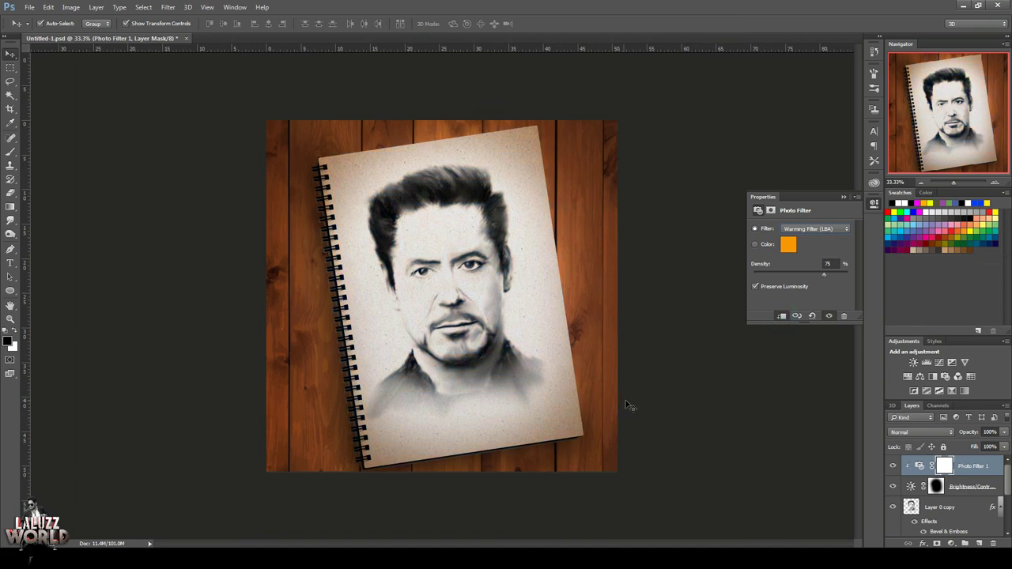
key("ctrl+alt+g")
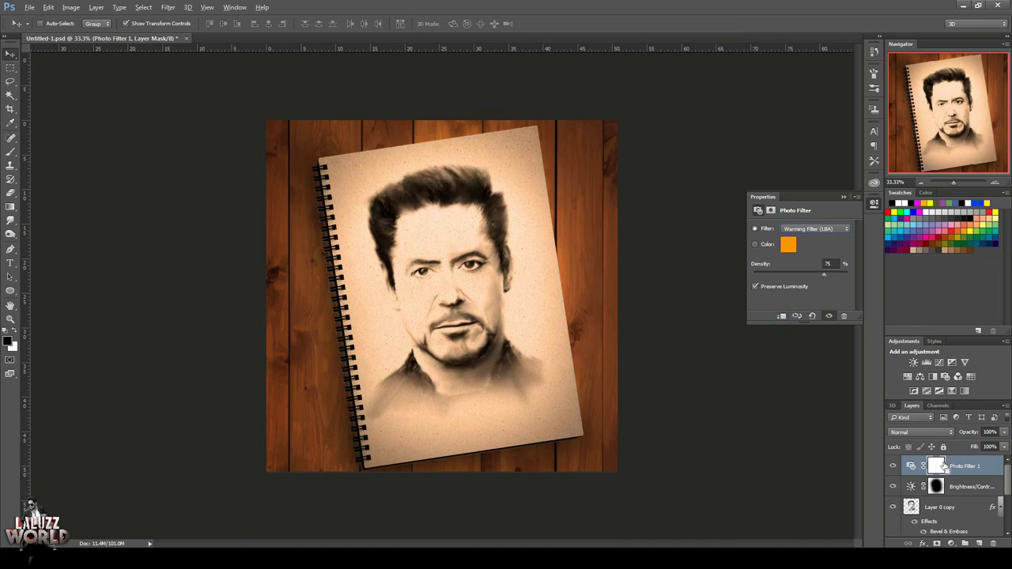
Paint black around the edges of the Photo Filter mask to keep them untinted.
left_click(936, 466)
key("b")
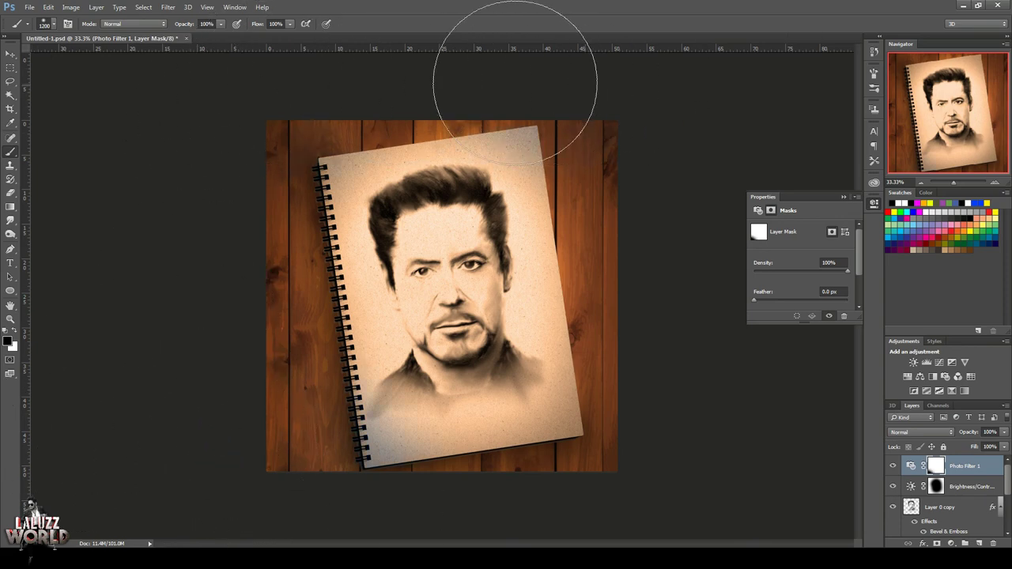
mouse_move(664, 471)
left_mouse_down()
mouse_move(192, 486)
mouse_move(583, 79)
mouse_move(131, 289)
left_mouse_up()
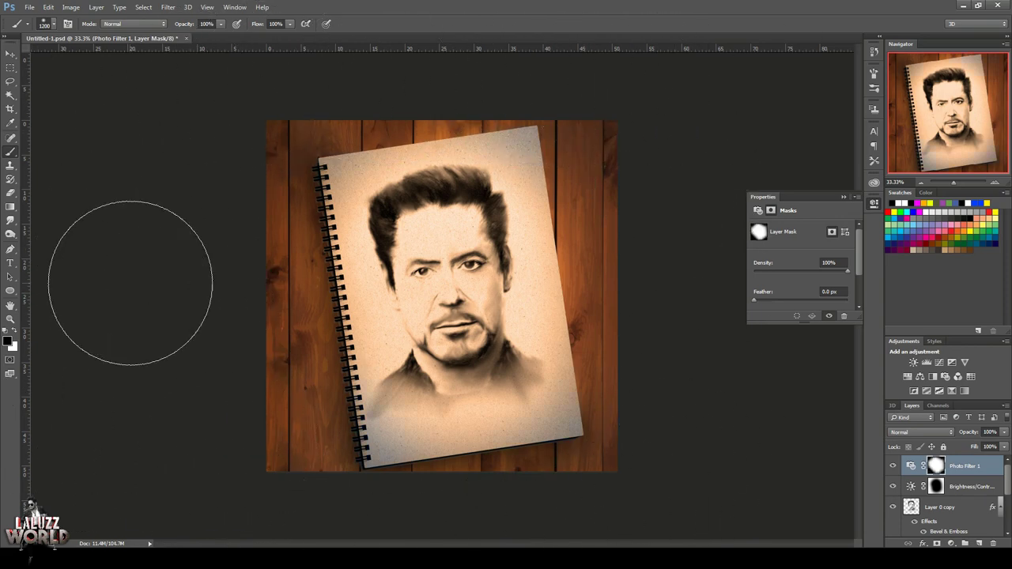
left_click(12, 54)
left_click(693, 461)
left_click(995, 183)
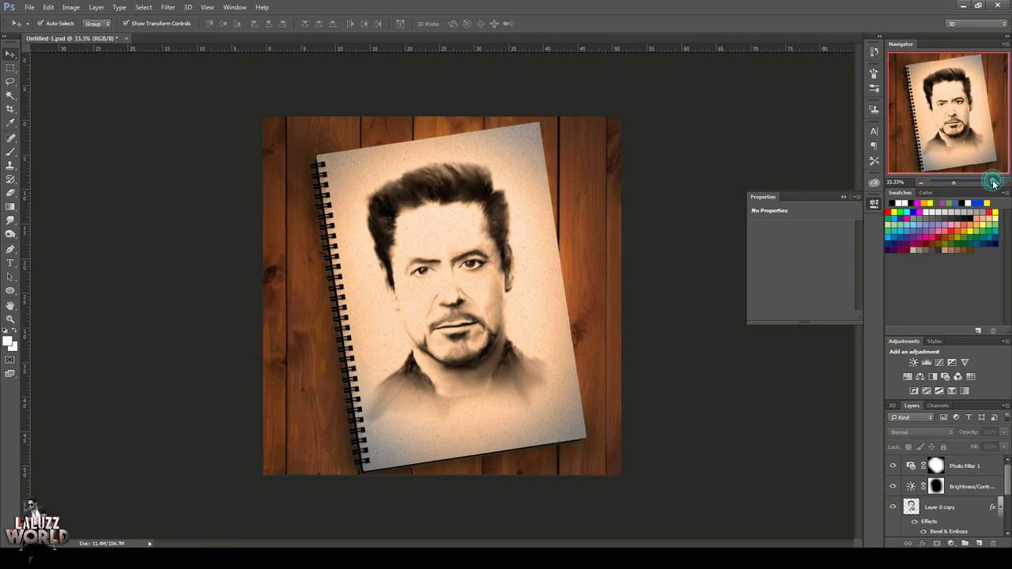
left_click(921, 183)
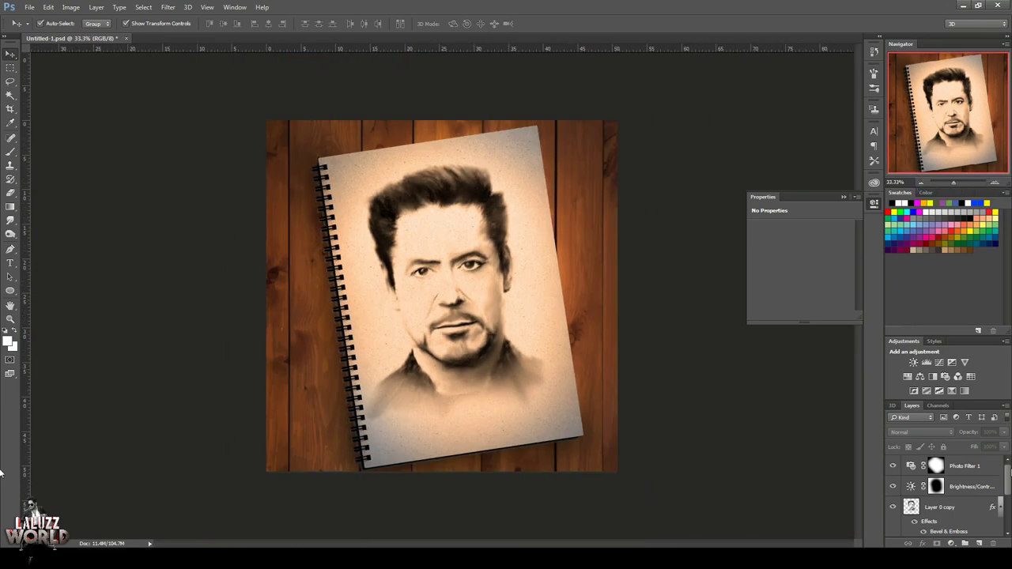
Stamp all visible layers into Layer 2 and apply Camera Raw Clarity +28 with warmer temperature.
key("ctrl+alt+shift+e")
key("ctrl+s")
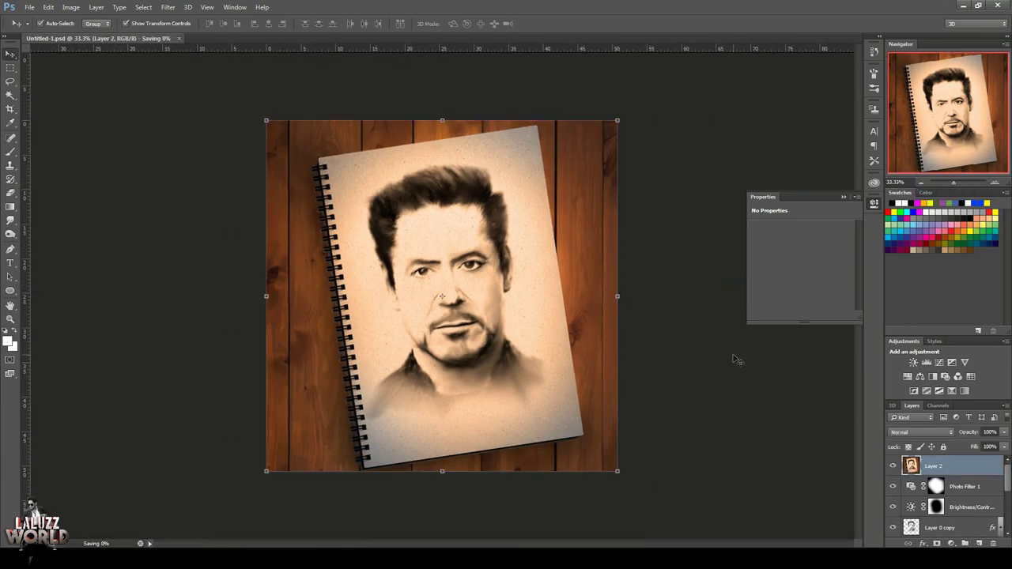
left_click(167, 7)
left_click(229, 70)
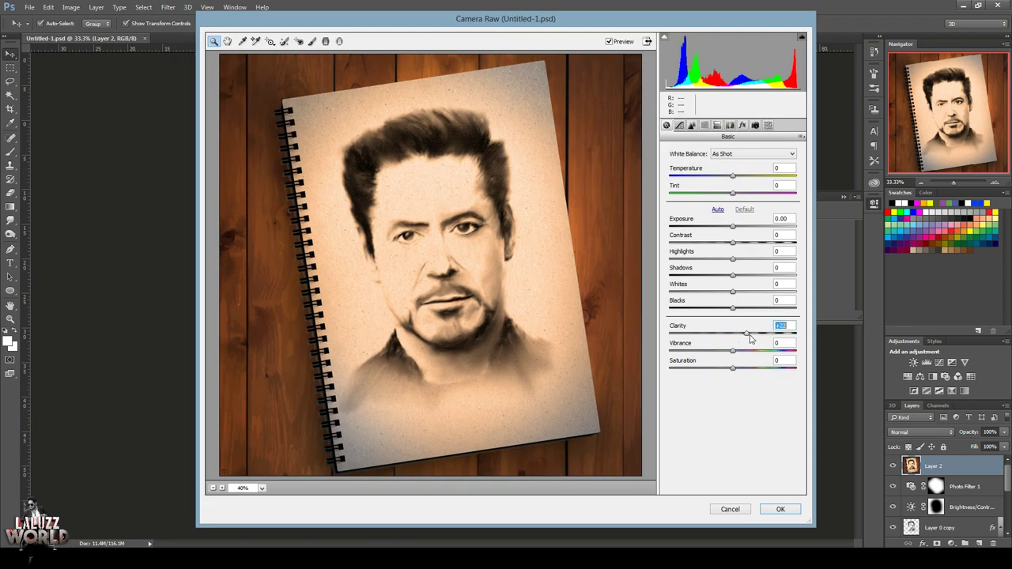
mouse_move(751, 338)
left_mouse_down()
mouse_move(754, 218)
mouse_move(733, 226)
left_mouse_up()
left_click_drag(732, 176, 738, 176)
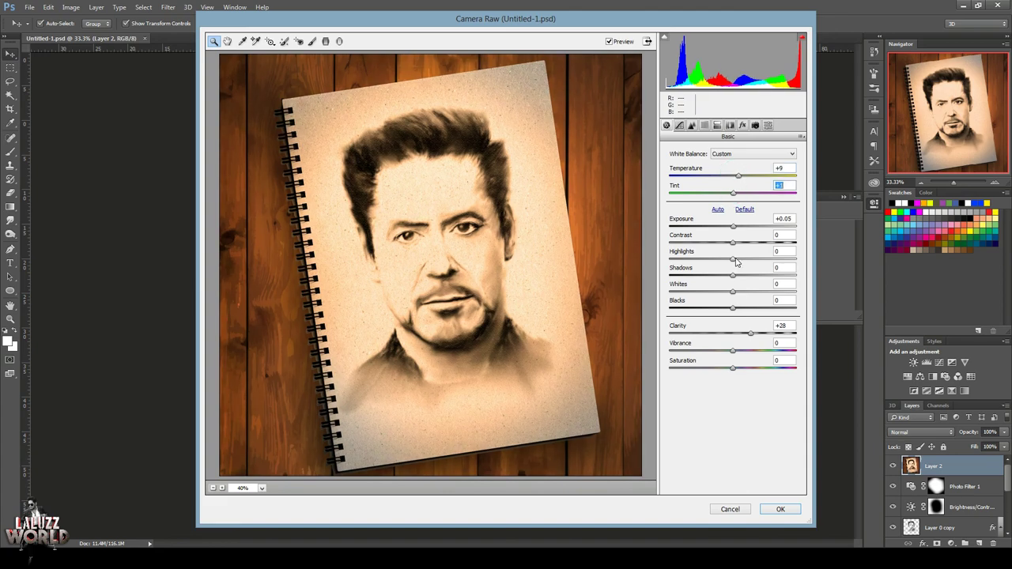
left_click(781, 510)
Add a Camera Raw Radial Filter with negative exposure outside to vignette the edges.
left_click(168, 7)
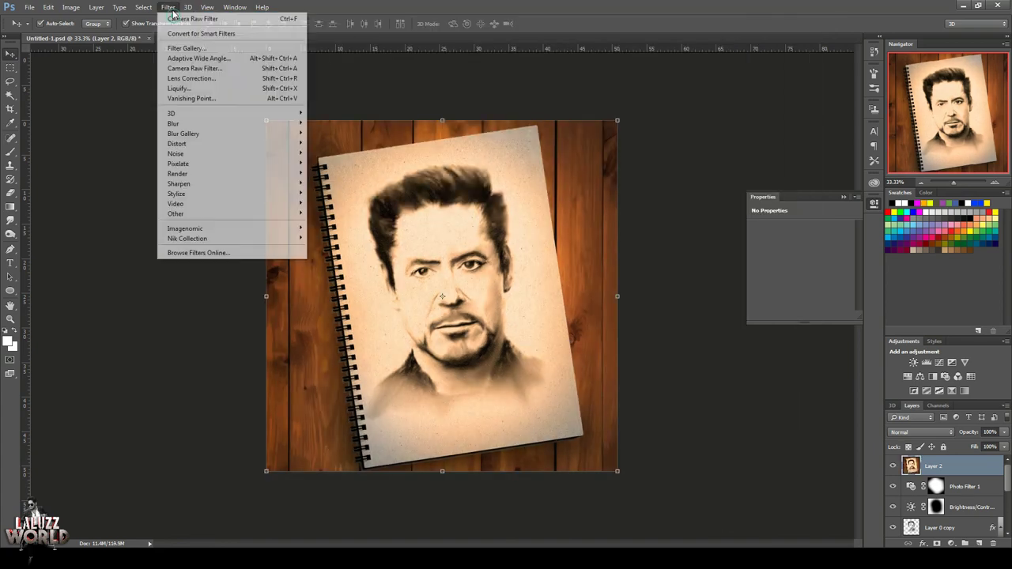
left_click(198, 19)
left_click(212, 488)
key("j")
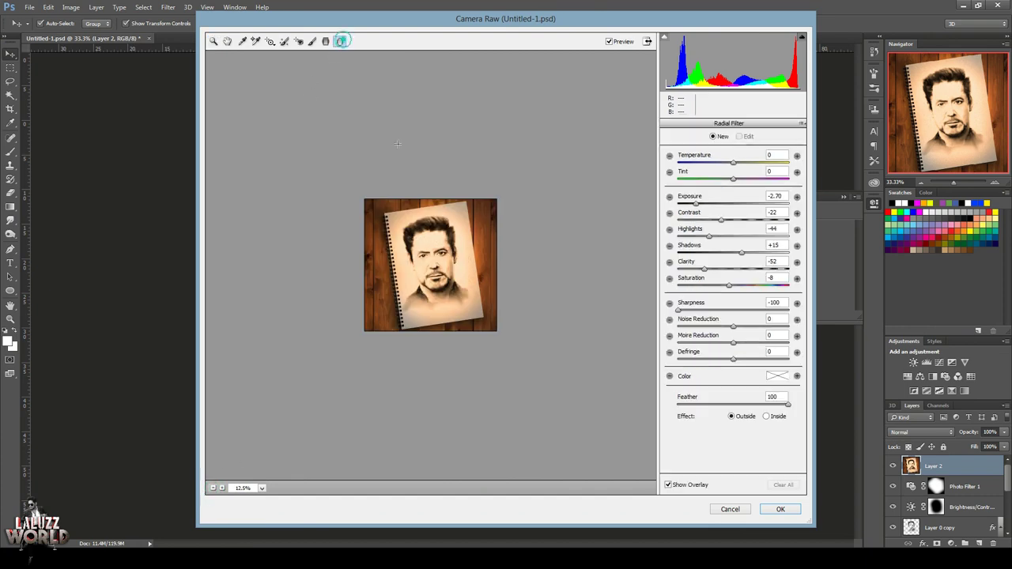
left_click_drag(428, 259, 512, 355)
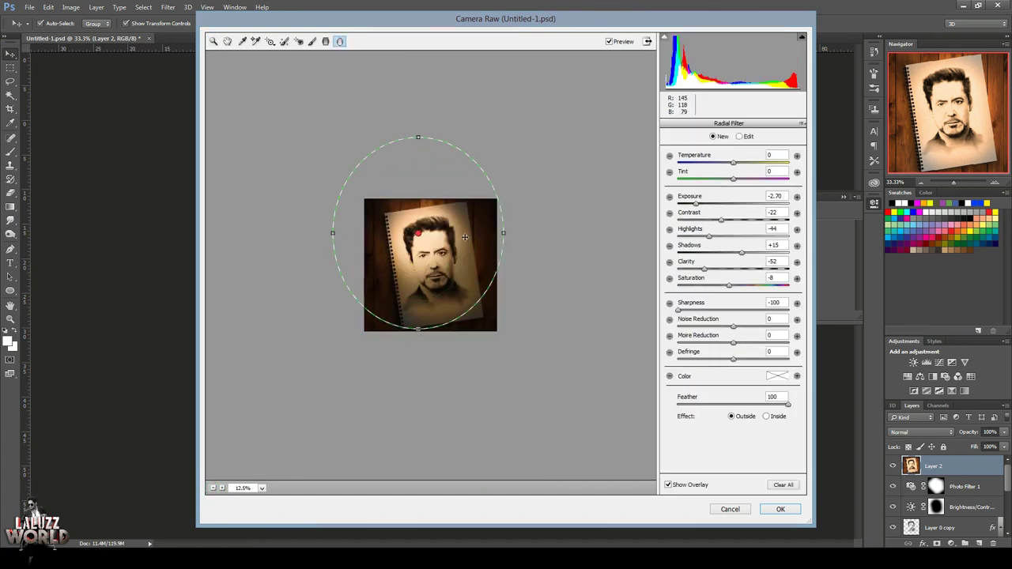
left_click(783, 510)
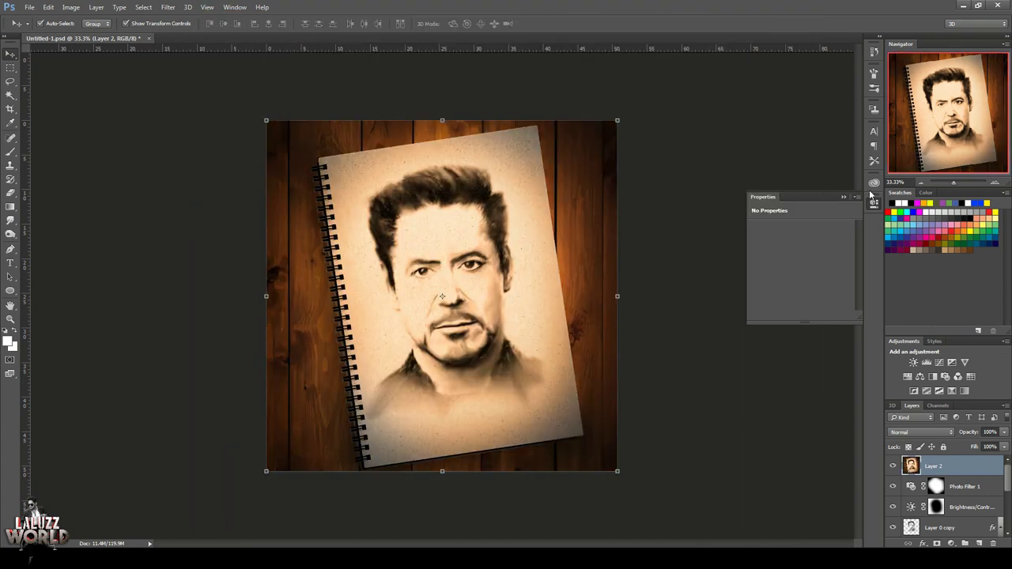
left_click(874, 204)
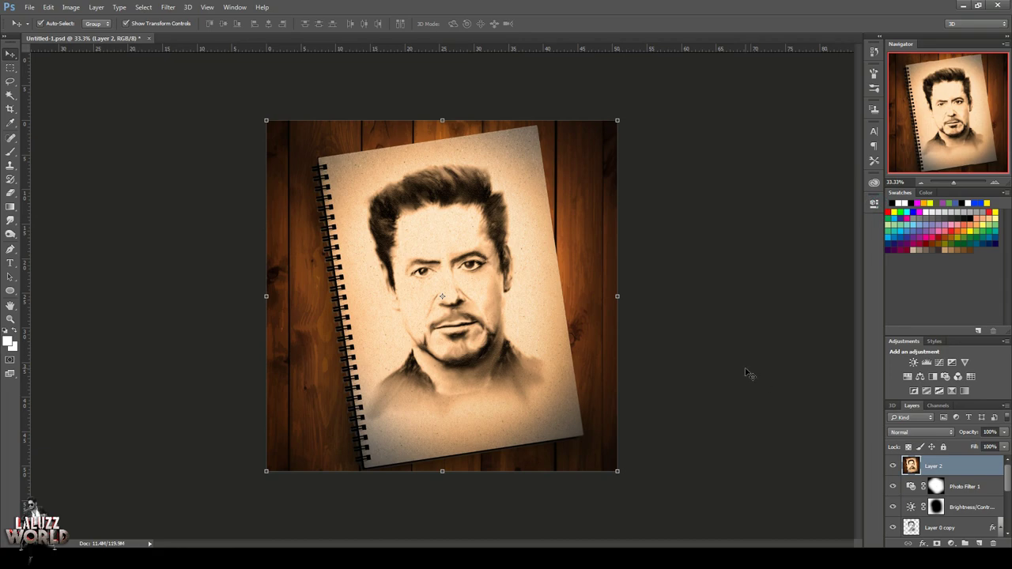